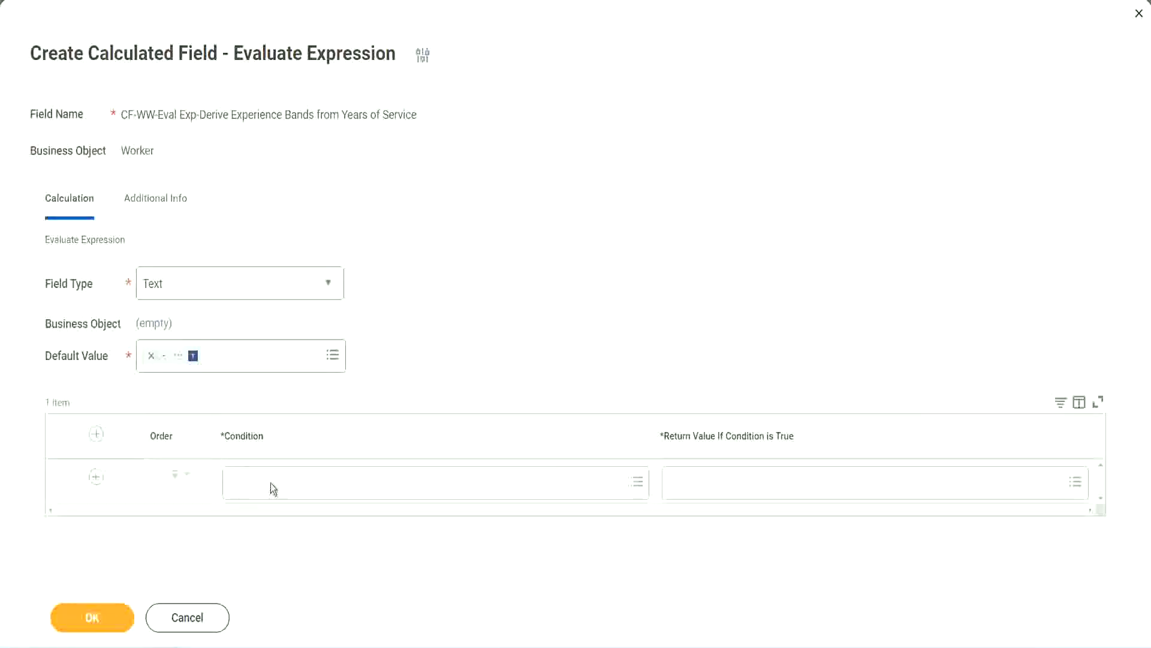
Copy the Field 1 name from Notepad++ and set the first condition to CF-WW-TF-Length of Service between 0 and 7 years
click(271, 483)
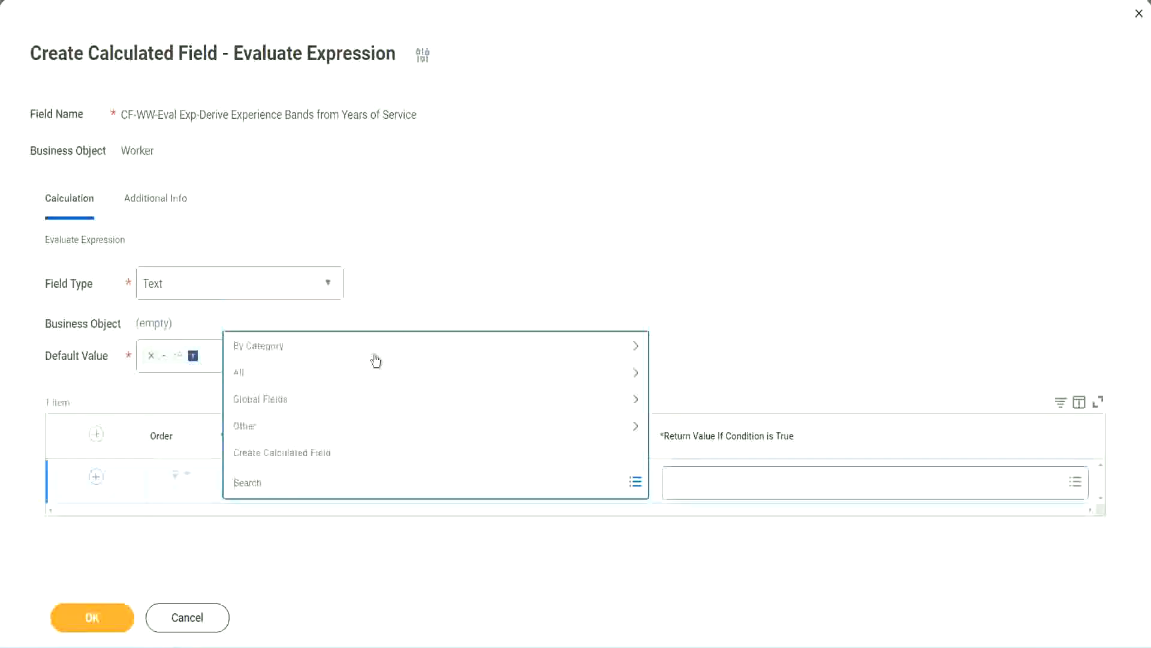
click(440, 268)
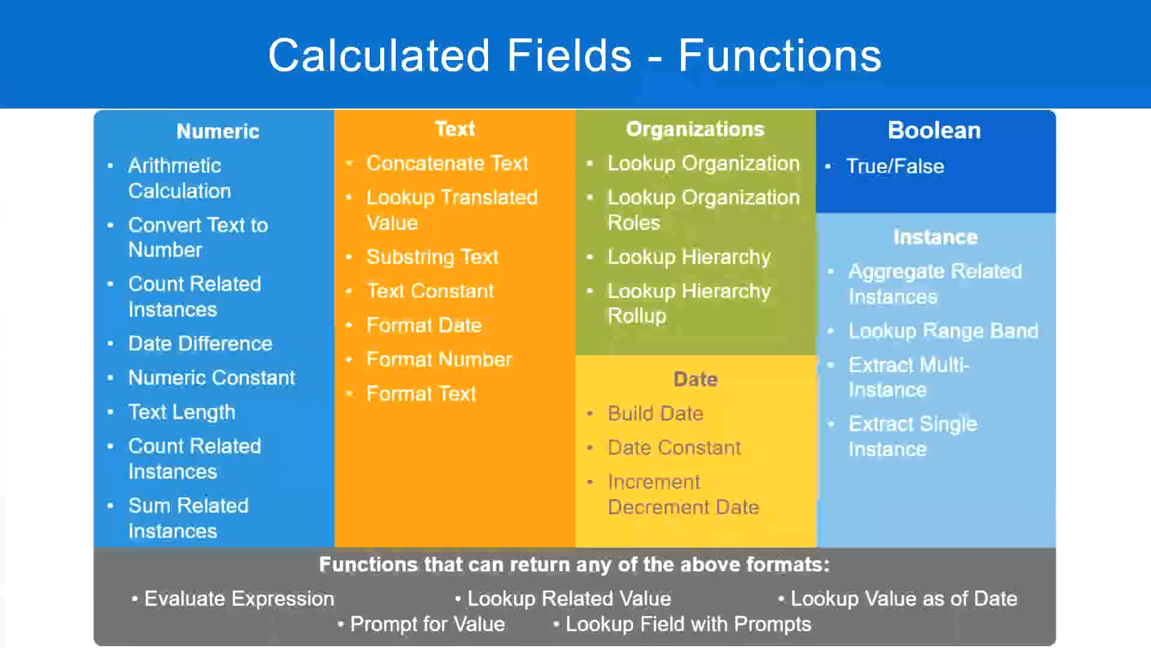
key(alt+Tab)
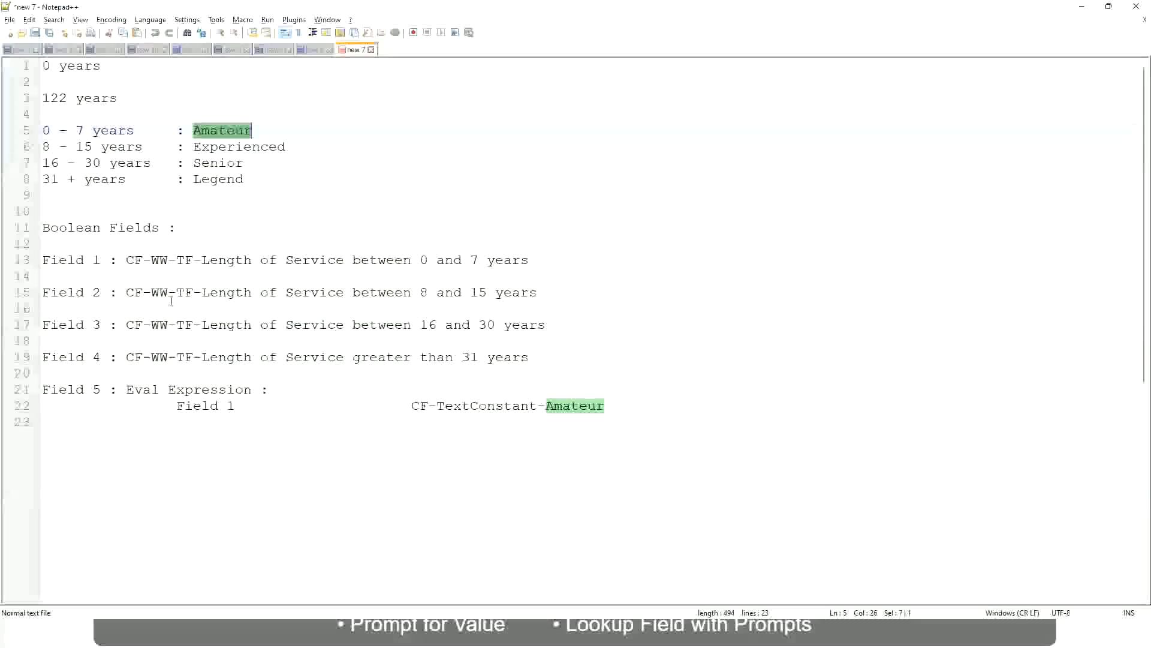
drag(125, 259, 530, 264)
key(ctrl+c)
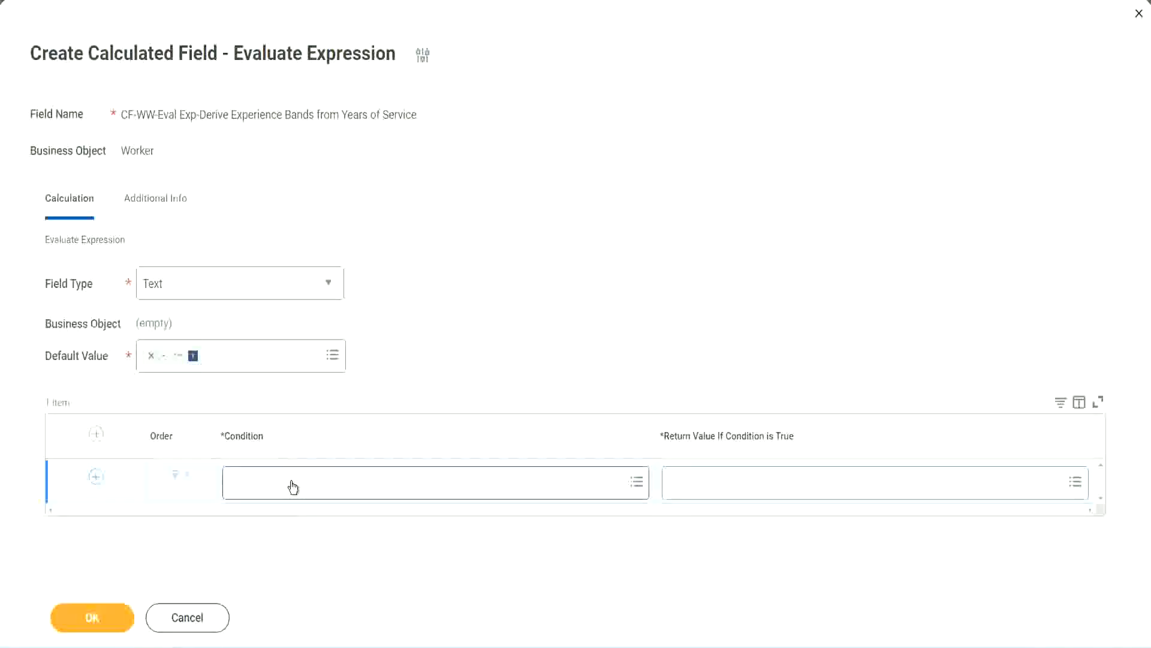
click(292, 487)
key(ctrl+v)
key(Return)
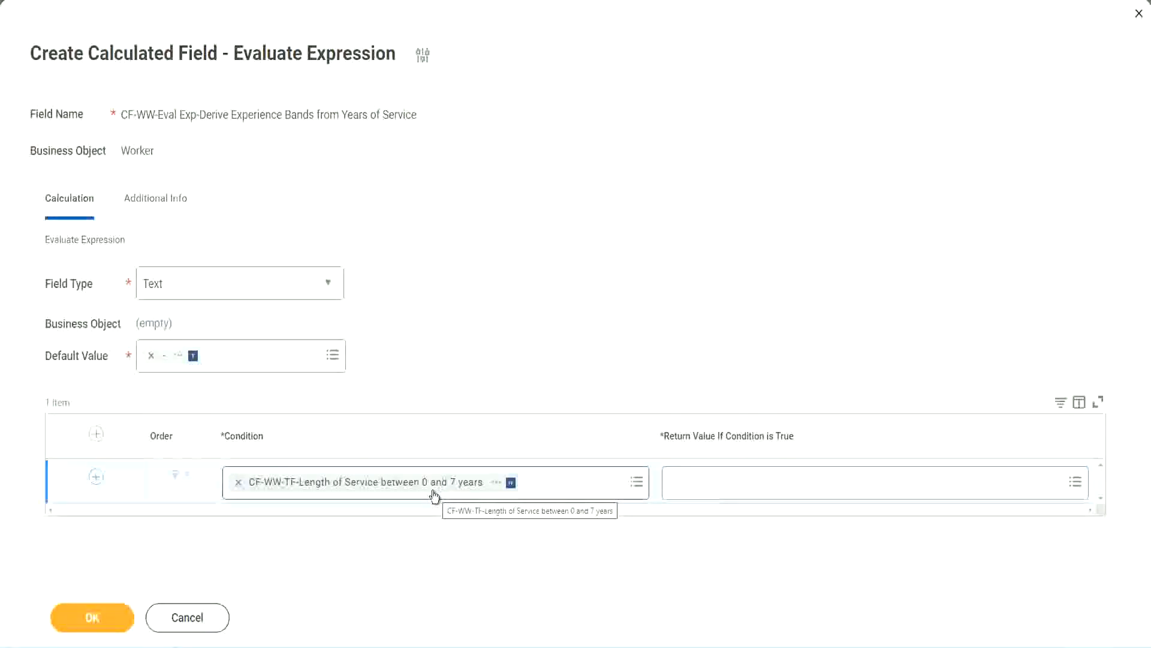
click(747, 486)
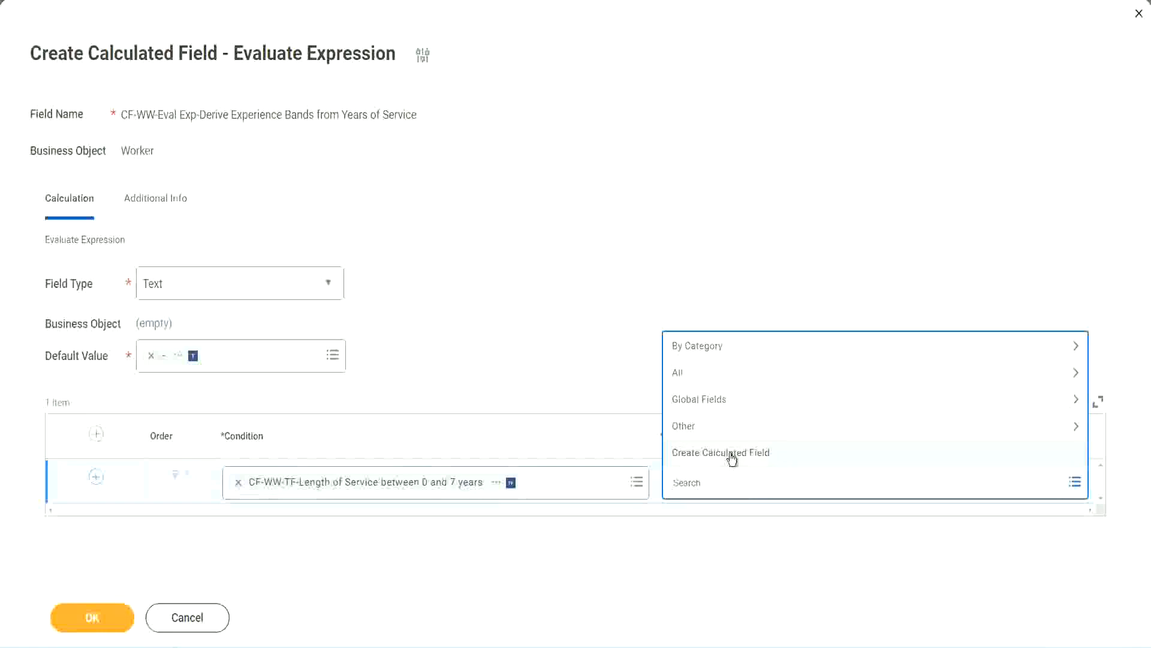
click(668, 298)
click(694, 486)
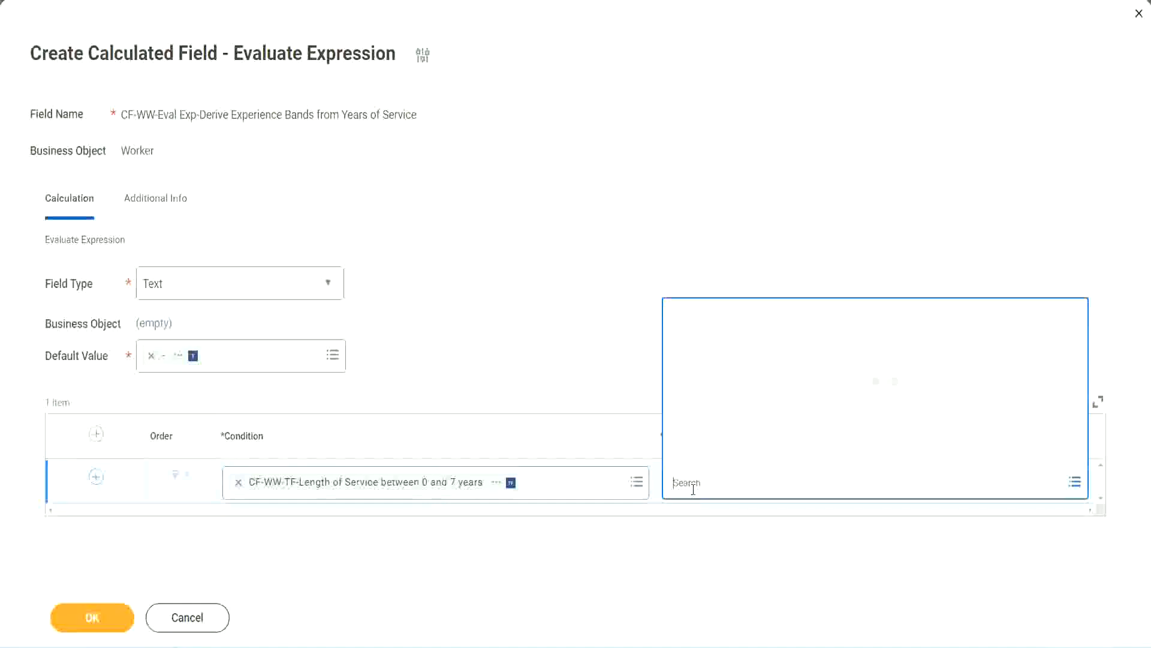
text(Amaterue)
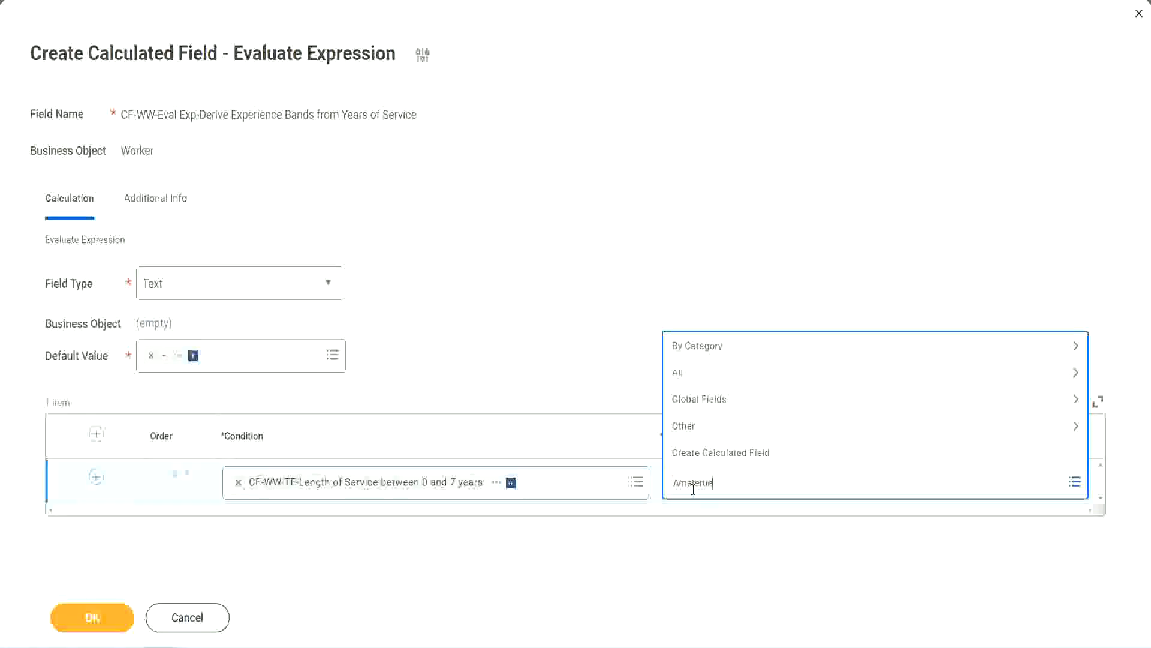
click(581, 347)
click(725, 486)
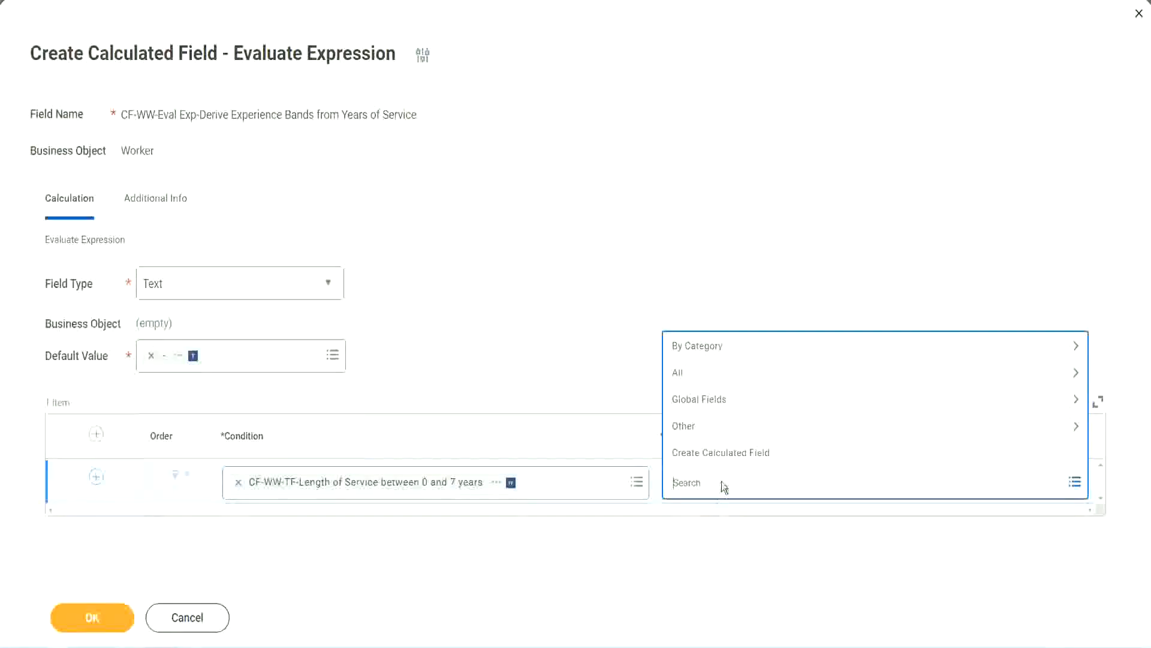
click(581, 348)
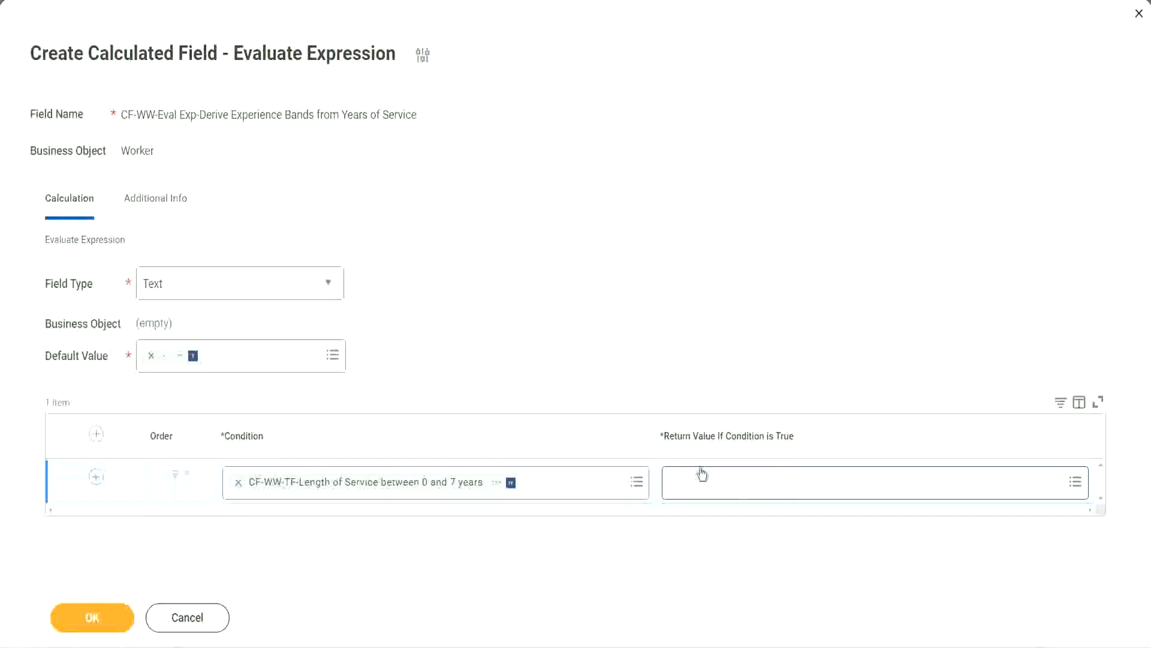
Start a new calculated field for the first row's return value and name it CF-WW-TC-Amateur
click(746, 482)
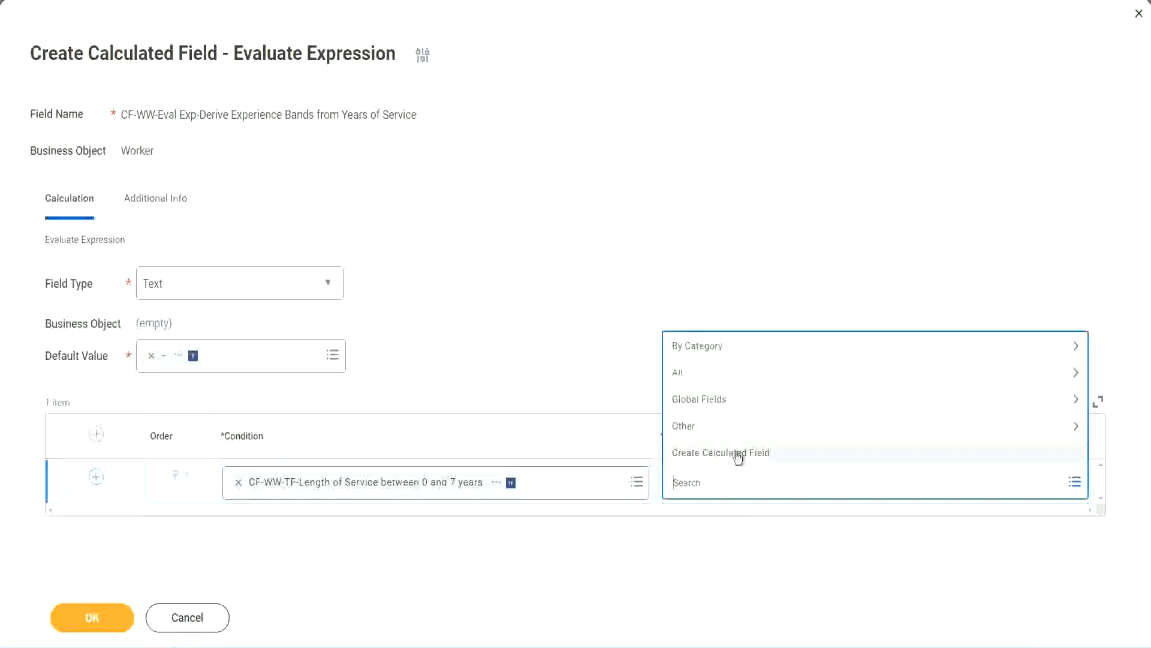
click(737, 454)
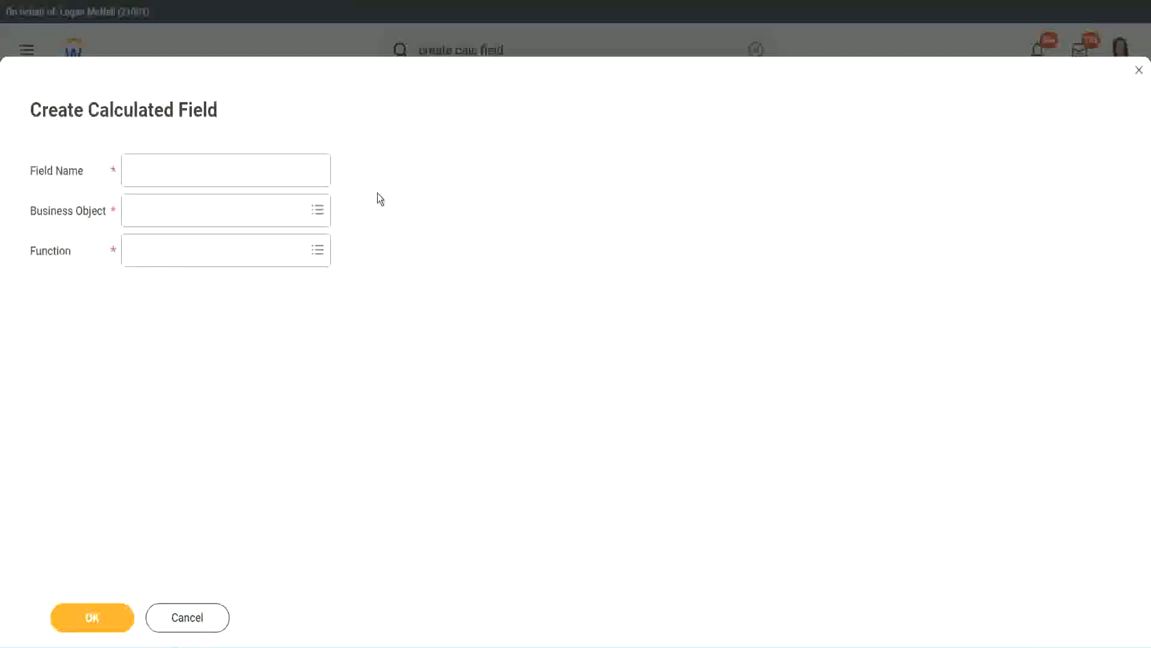
click(142, 172)
text(CF)
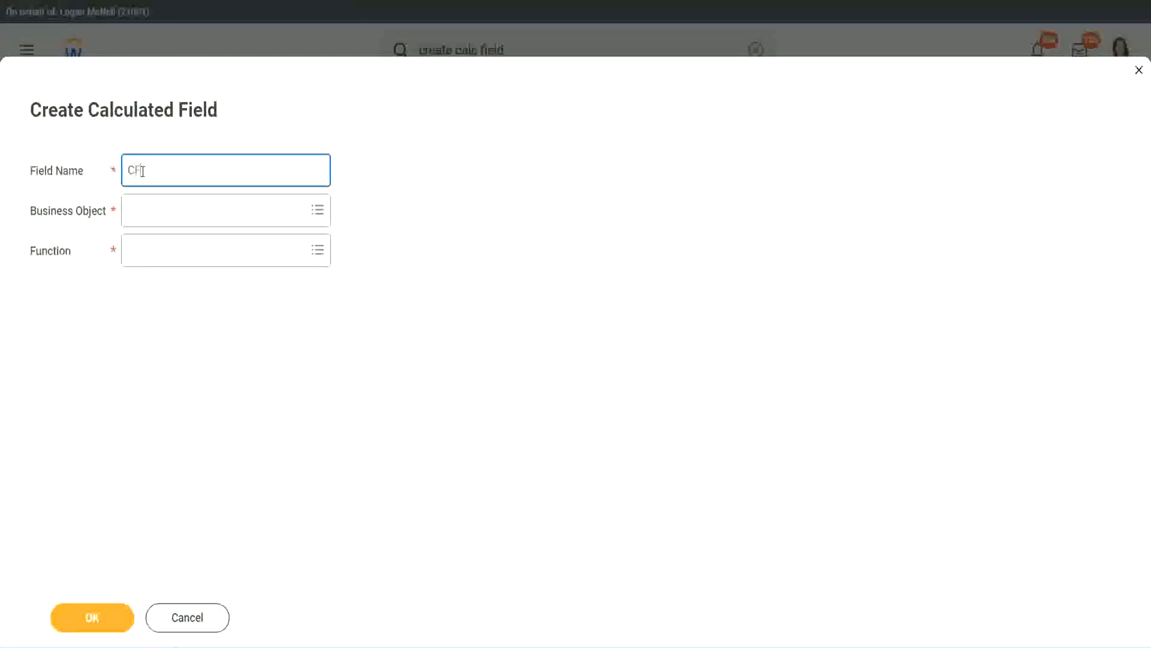
text(_TC)
text(-Am)
text(ateur)
click(144, 169)
text(WW)
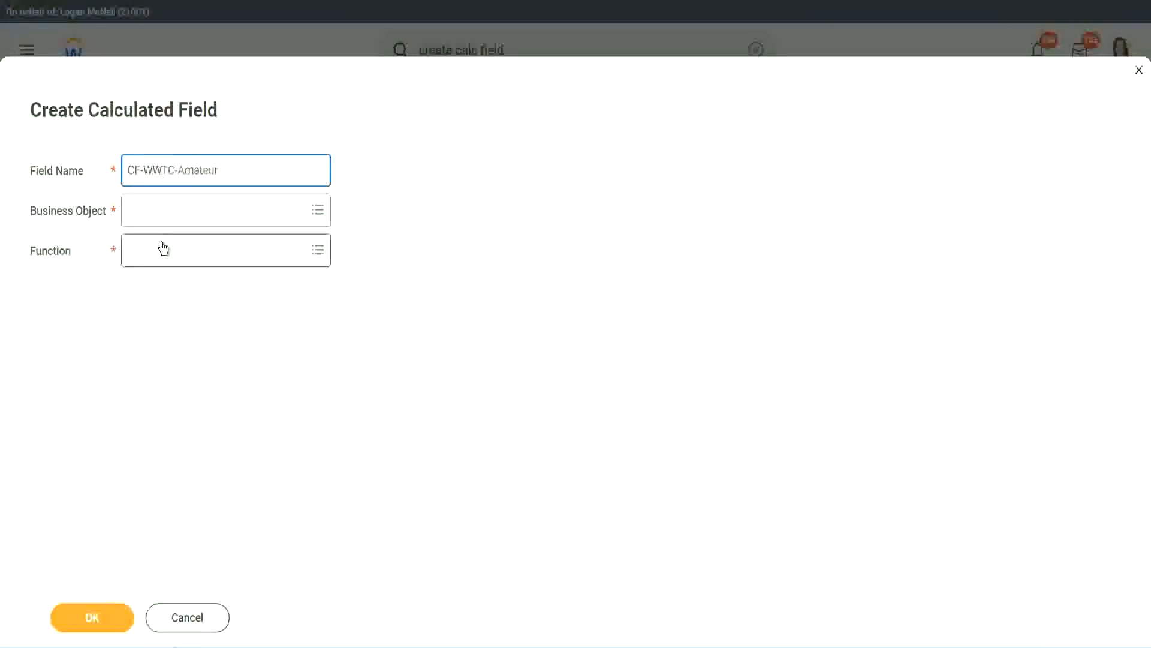
text(-)
Set the new calculated field's business object to Global
click(163, 211)
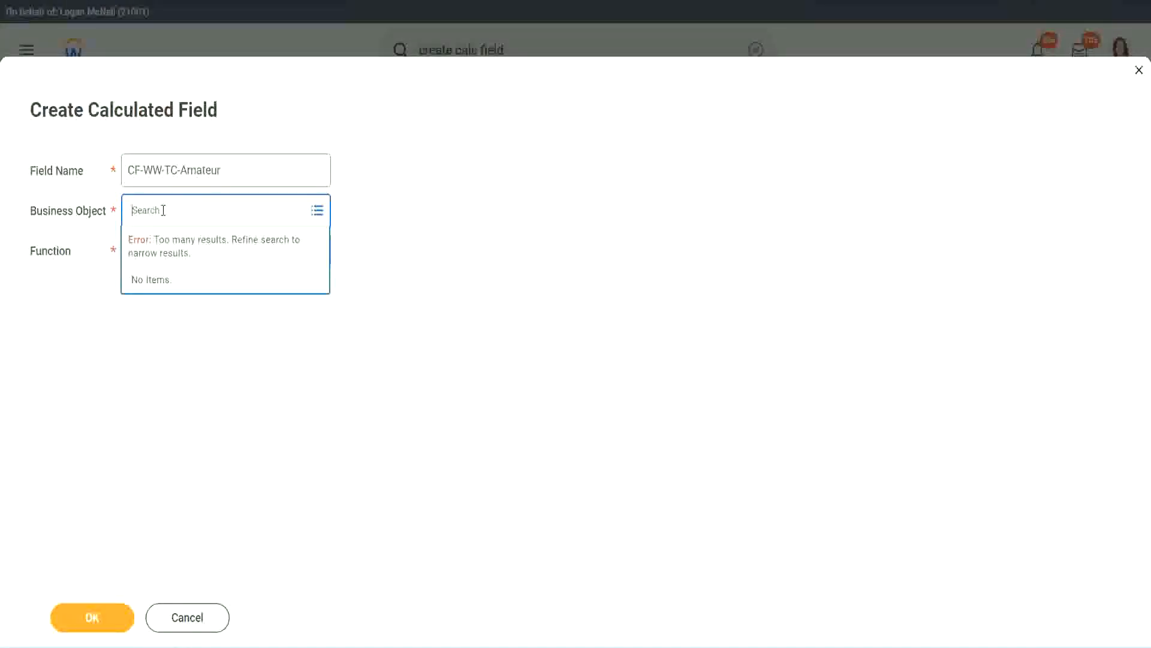
text(worker)
key(BackSpace)
key(BackSpace)
key(BackSpace)
key(BackSpace)
key(BackSpace)
key(BackSpace)
text(global)
key(Return)
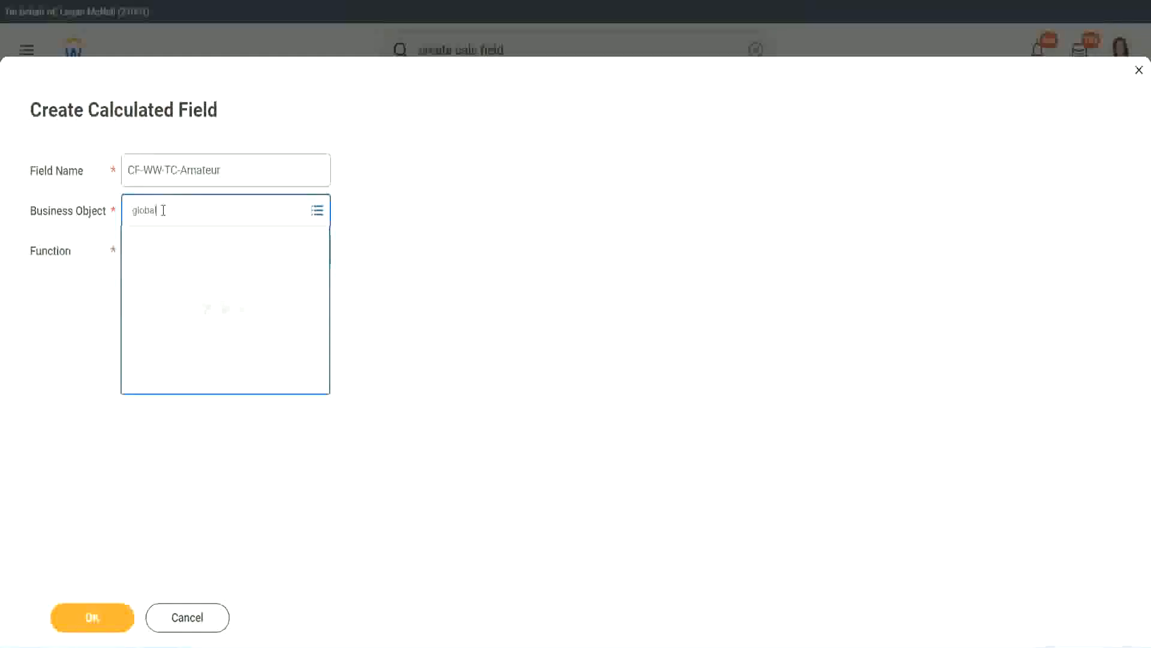
click(180, 283)
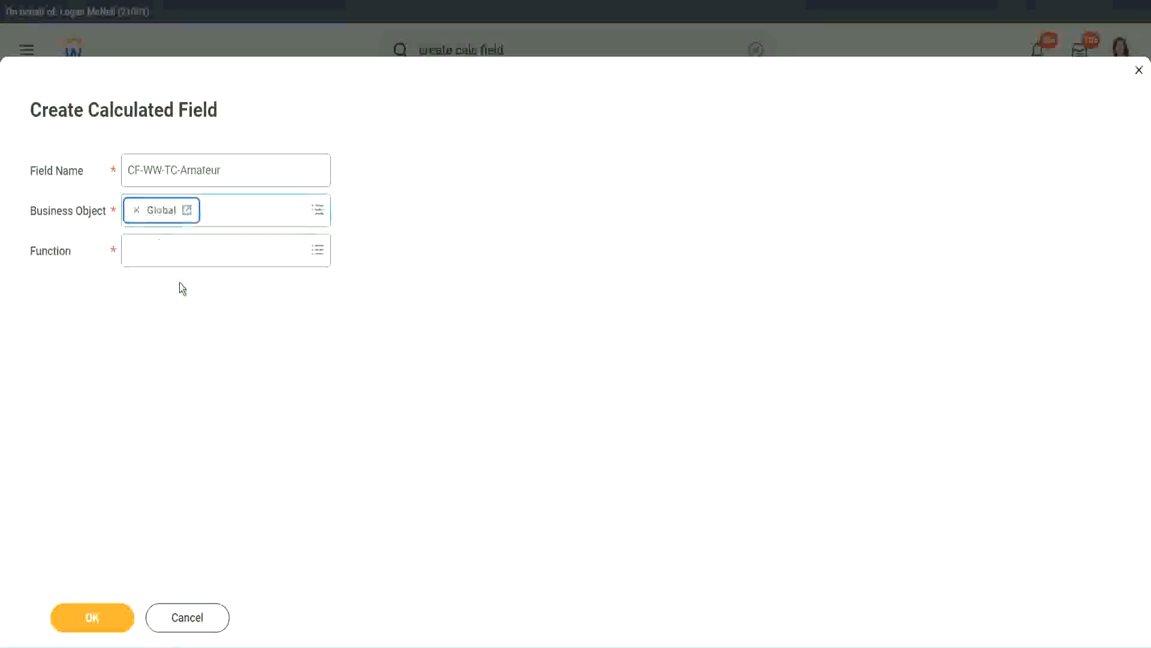
drag(228, 169, 38, 113)
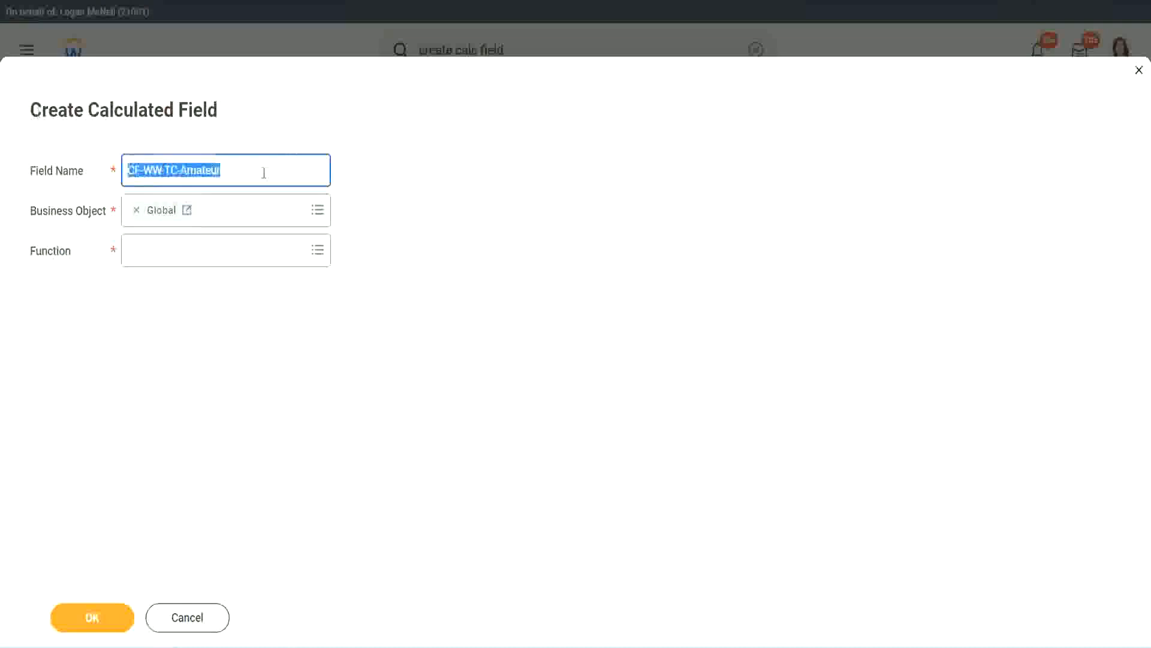
click(252, 174)
double_click(220, 170)
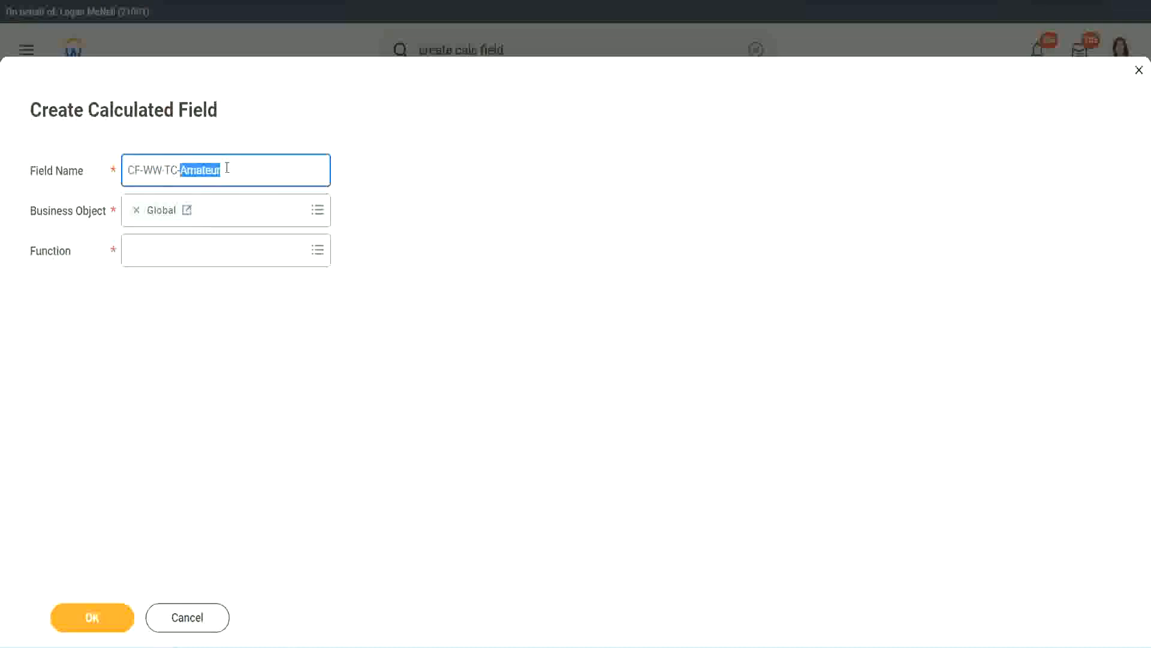
click(239, 168)
double_click(216, 172)
Set the function of the CF-WW-TC-Amateur field to Text Constant and continue to its definition
click(160, 249)
text(text const)
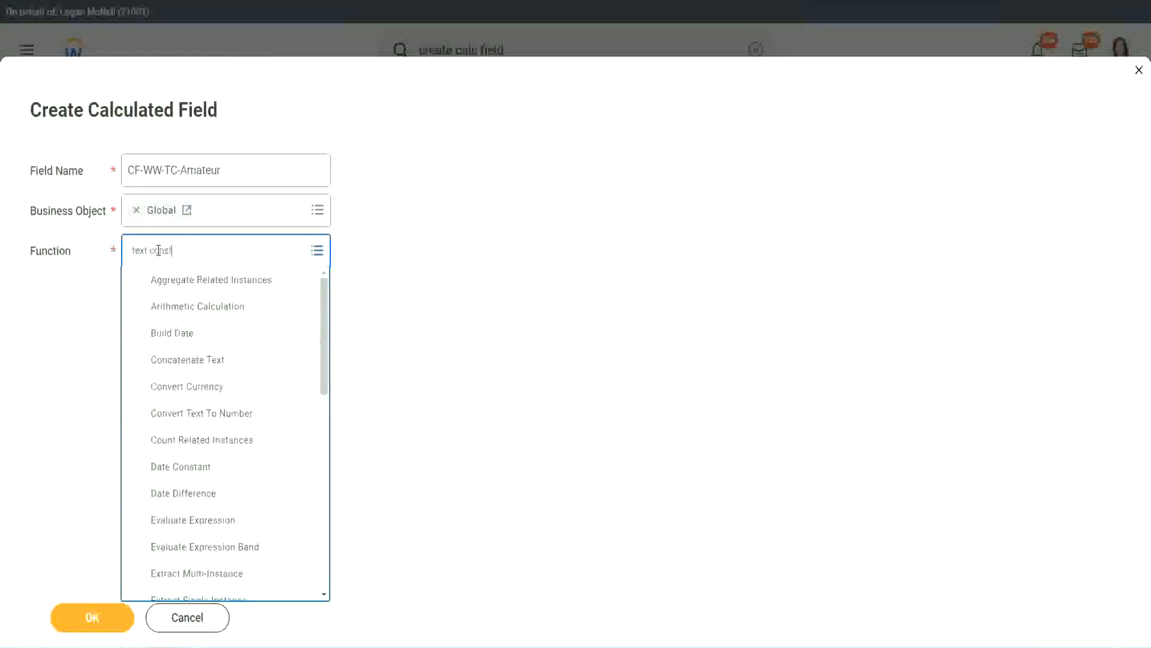
key(Return)
click(93, 618)
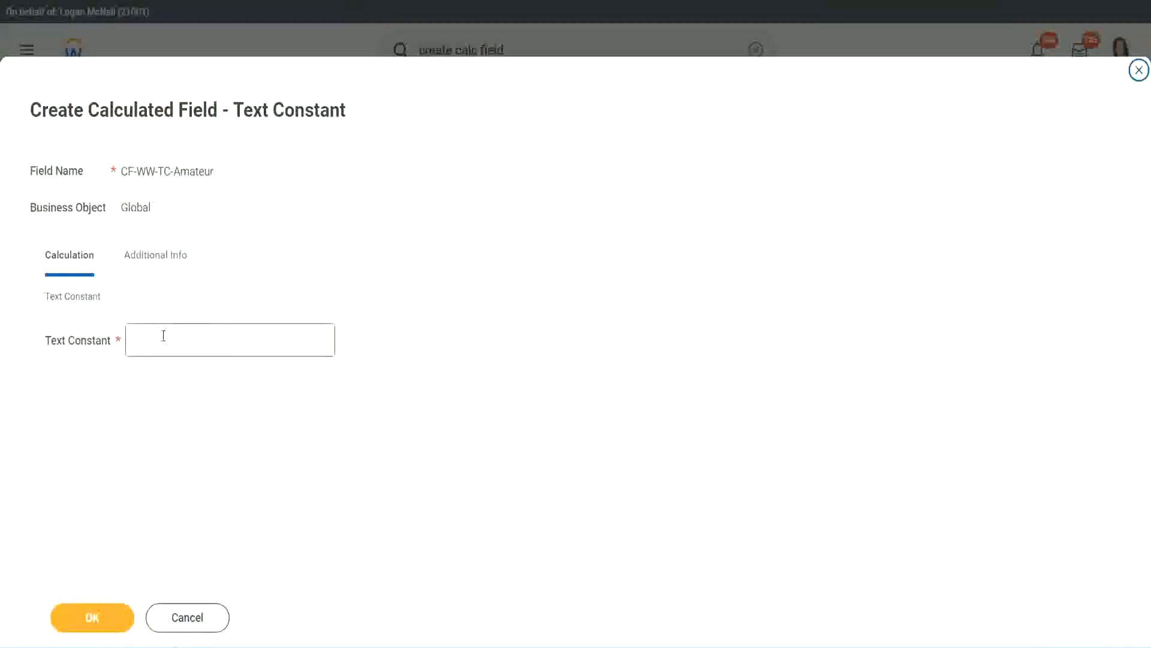
Set the text constant to Amateur and save the field as the first row's return value
click(188, 338)
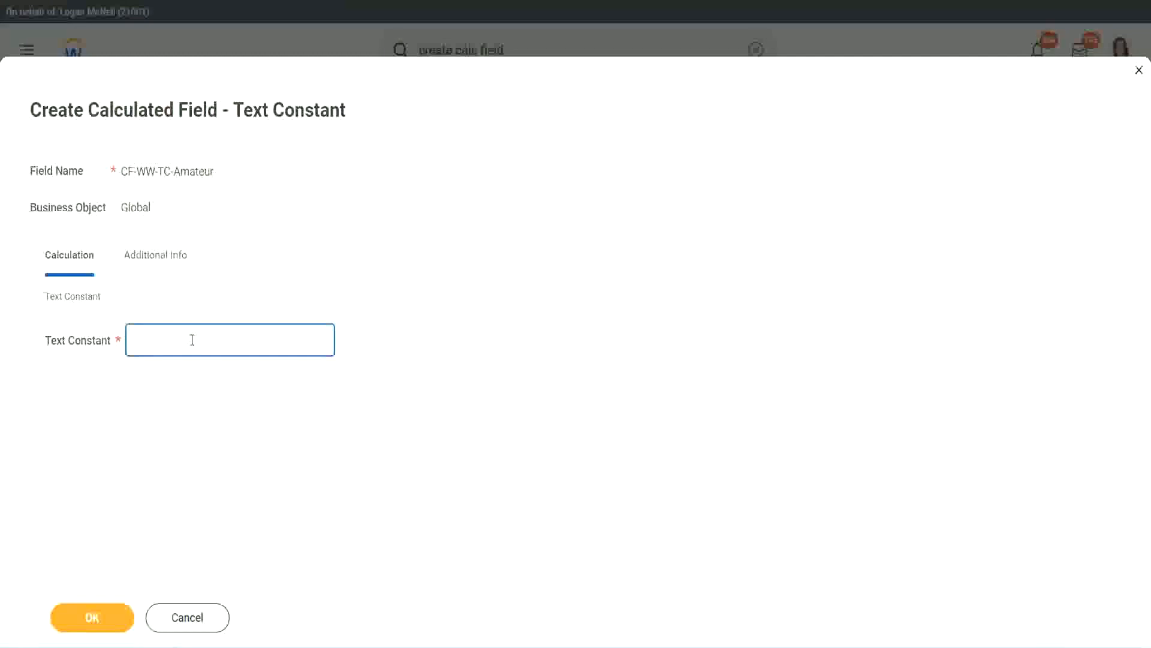
text(Amateur)
click(88, 616)
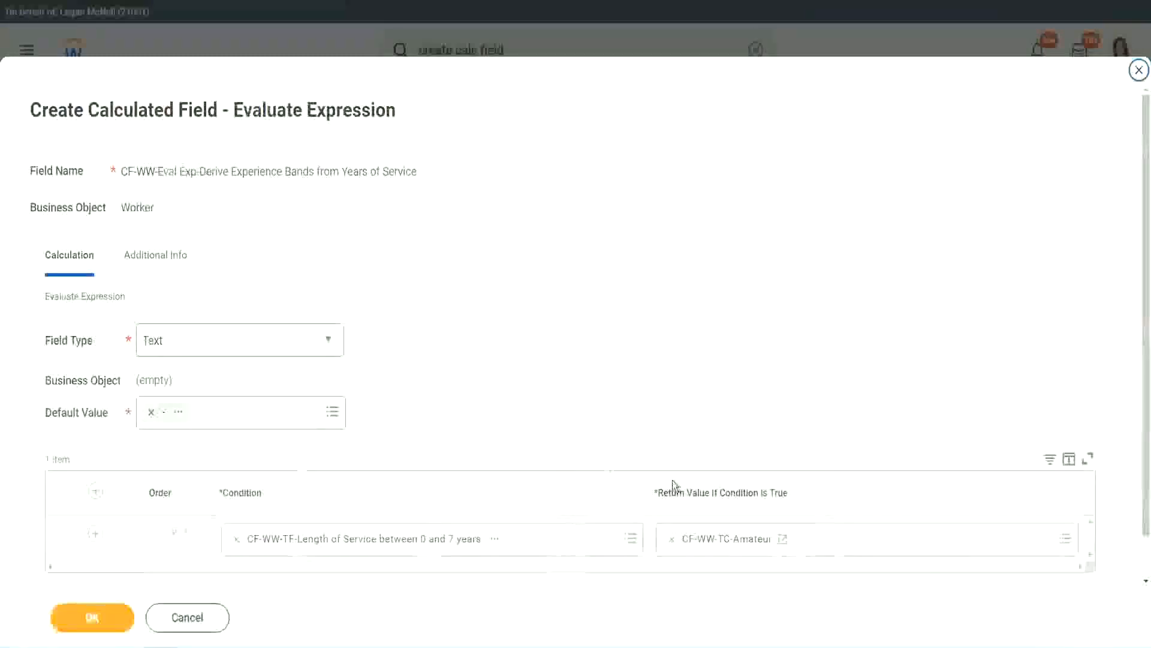
right_click(715, 544)
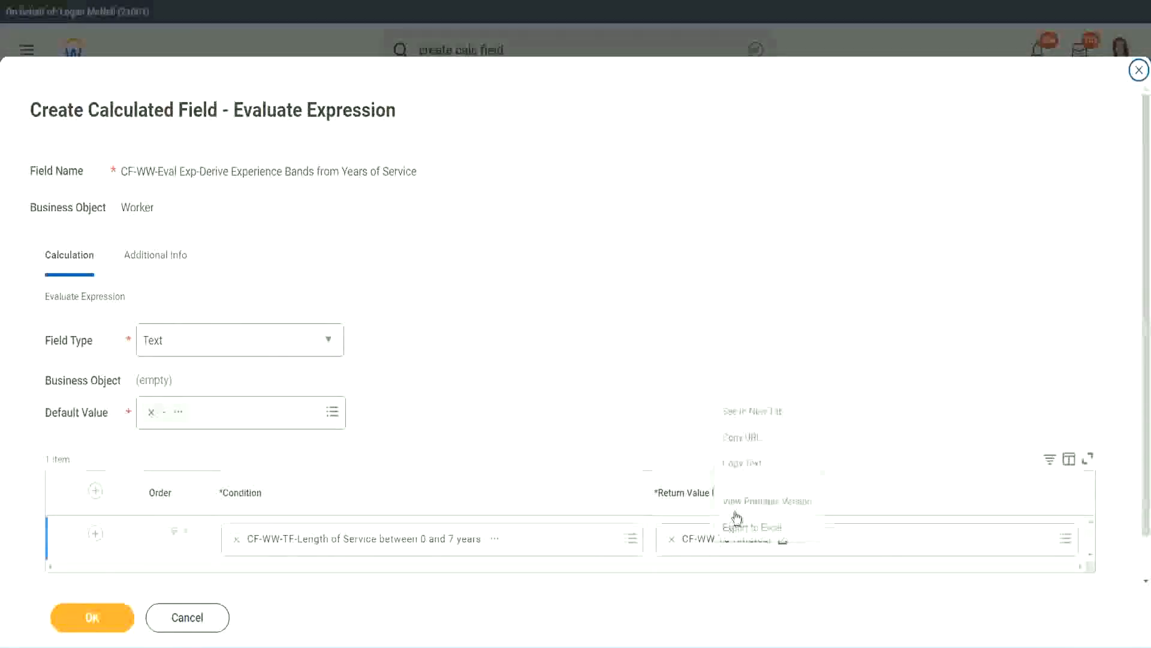
click(664, 492)
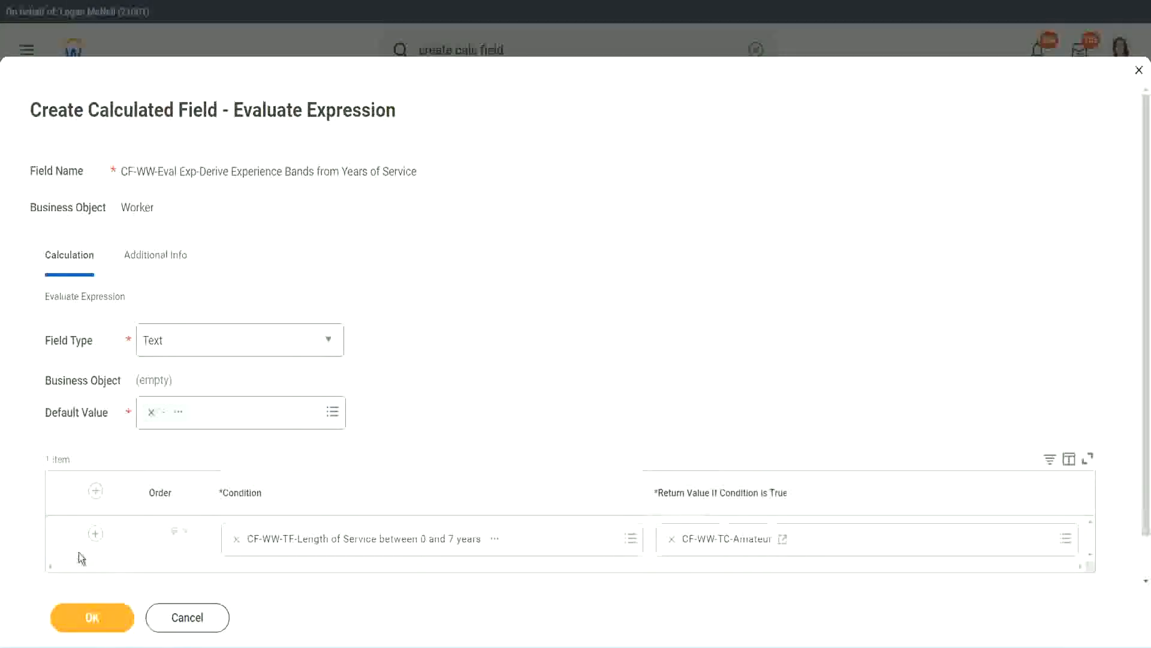
Add three more condition rows to the evaluate expression table
click(95, 534)
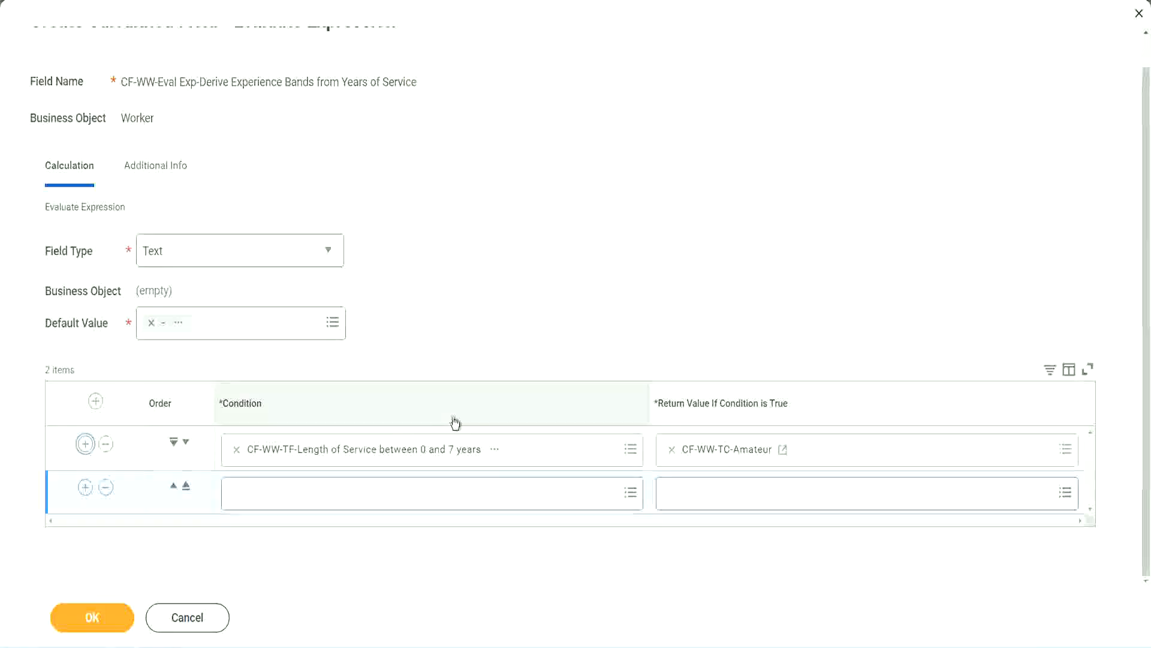
click(85, 487)
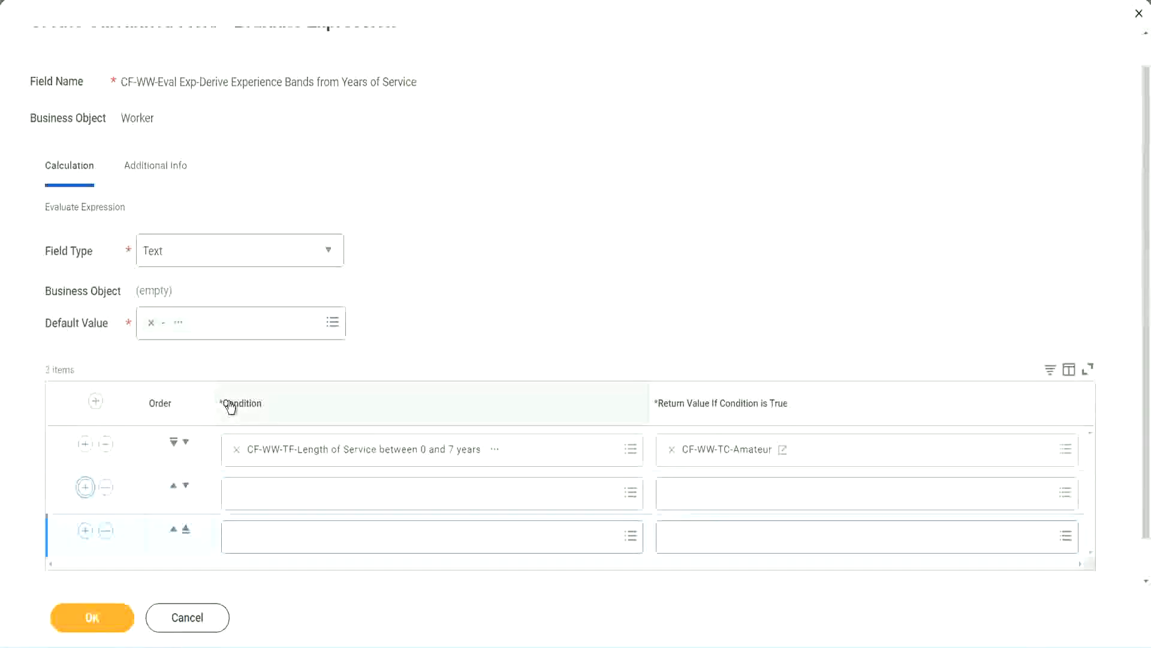
click(85, 488)
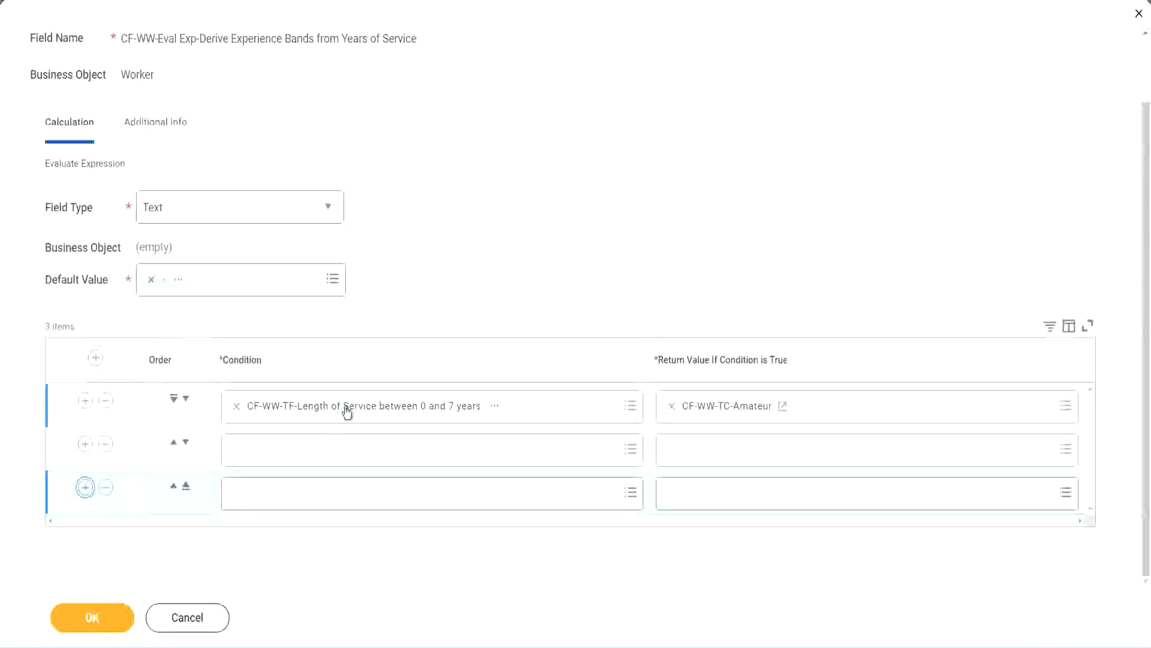
Set the second row's condition to CF-WW-TF-Length of Service between 8 and 15 years
click(283, 450)
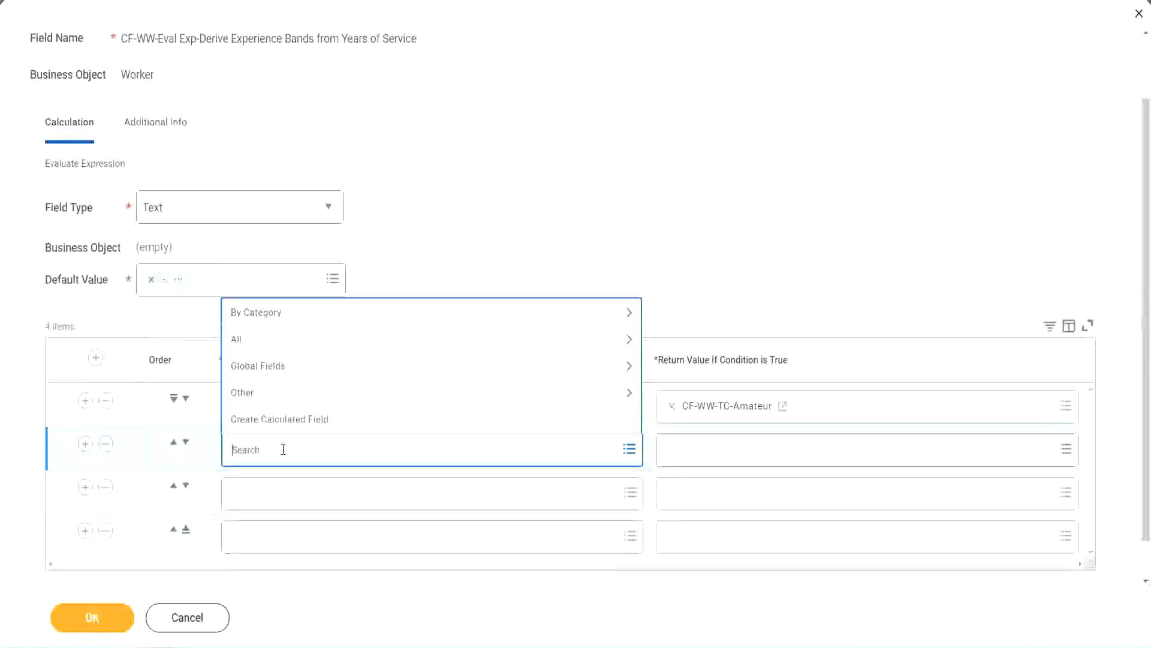
text(cf-ww)
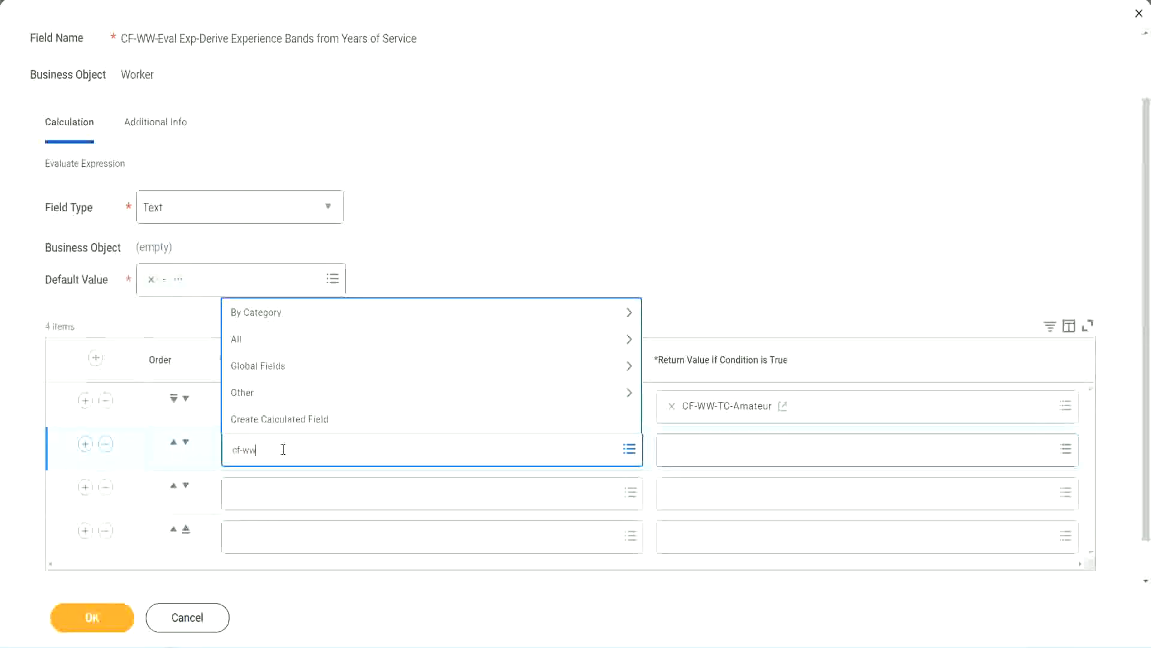
text(-tf)
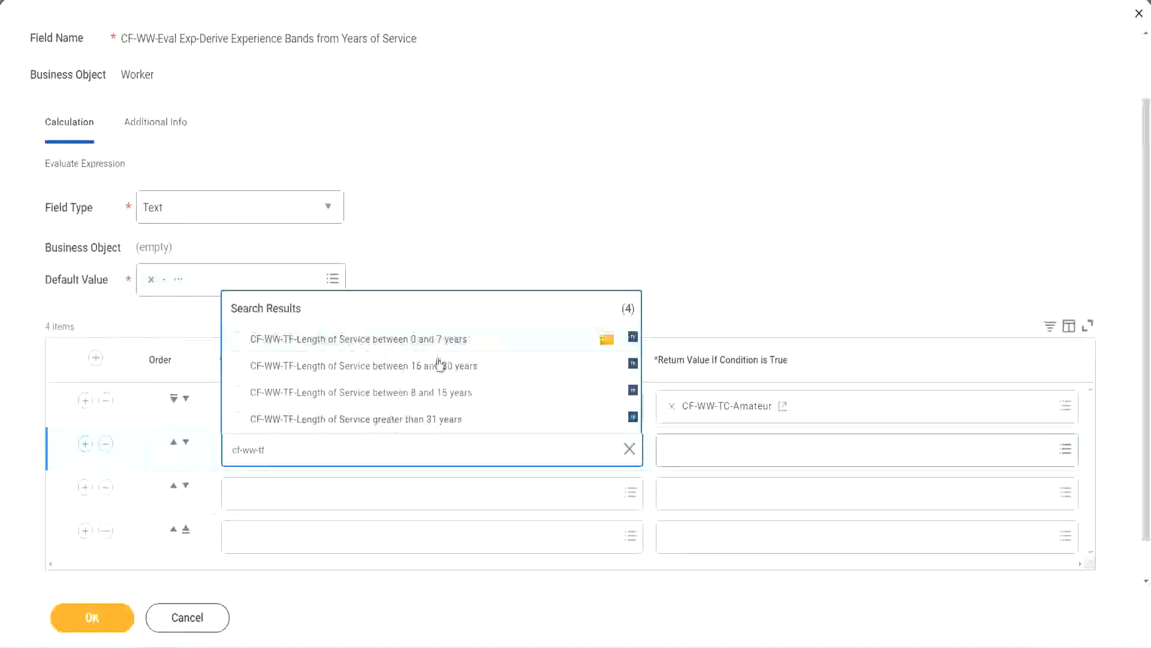
click(442, 395)
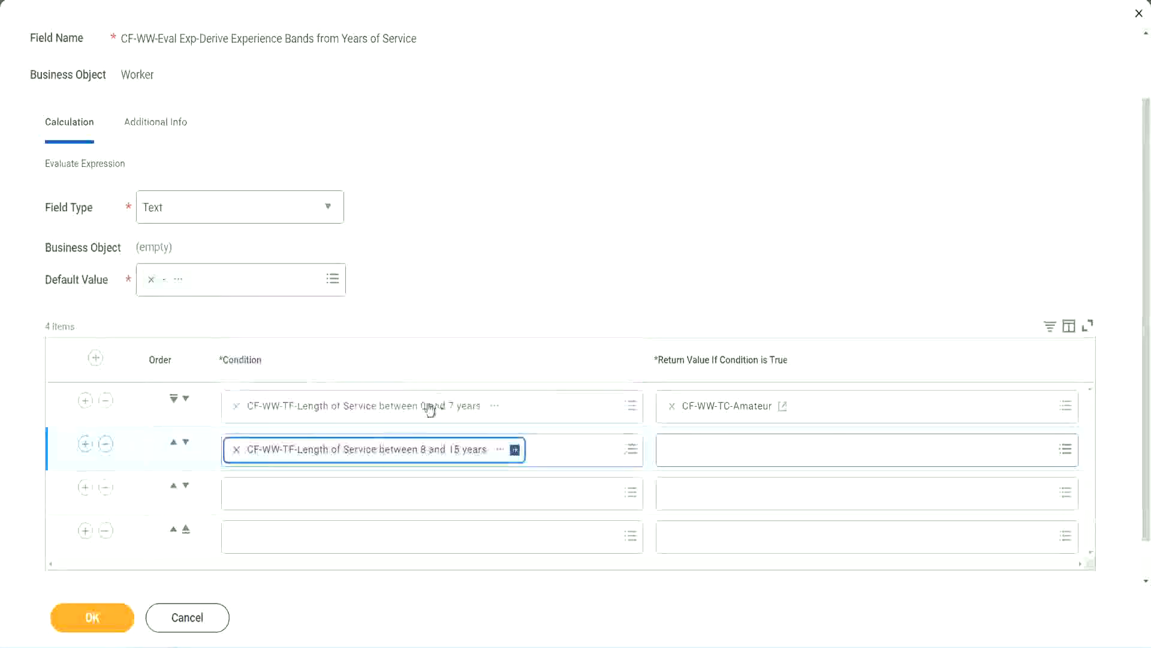
Set the third row's condition to CF-WW-TF-Length of Service between 16 and 30 years
click(291, 493)
text(cf)
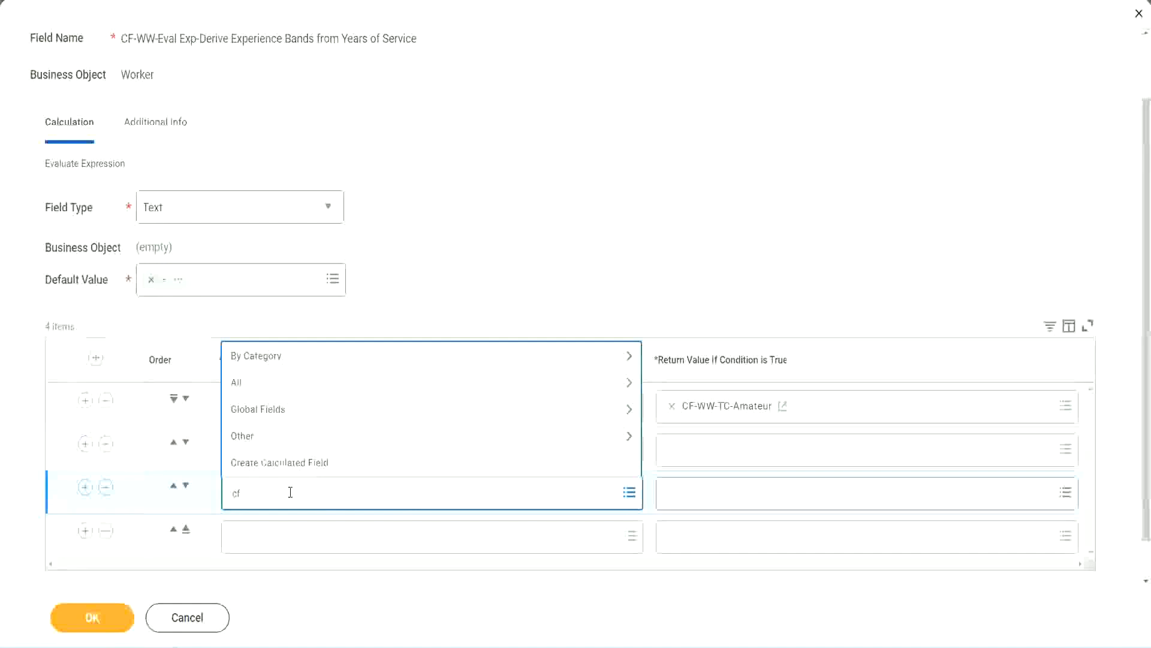
text(-ww-tf)
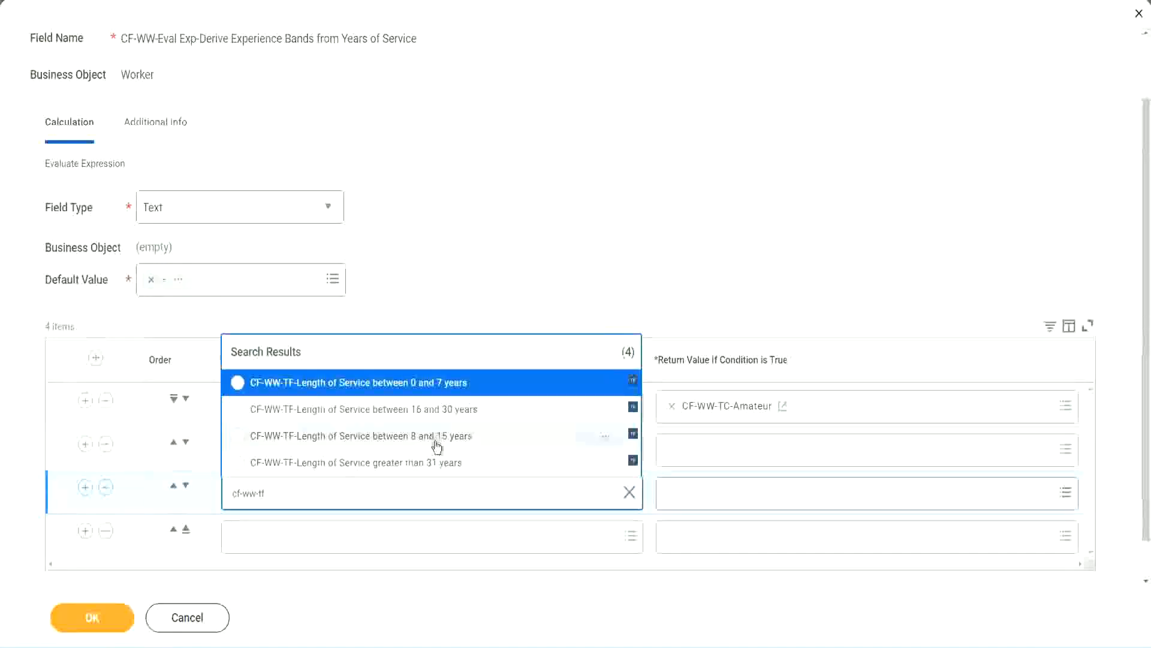
click(462, 412)
Set the fourth row's condition to CF-WW-TF-Length of Service greater than 31 years
click(270, 538)
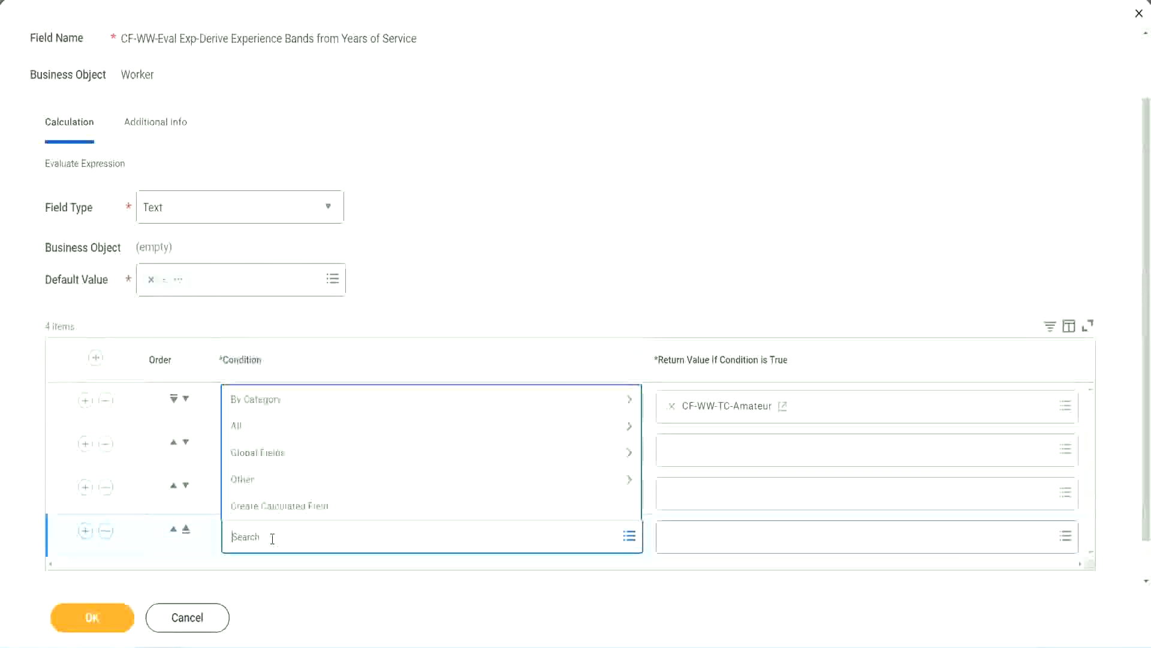
text(cf-ww)
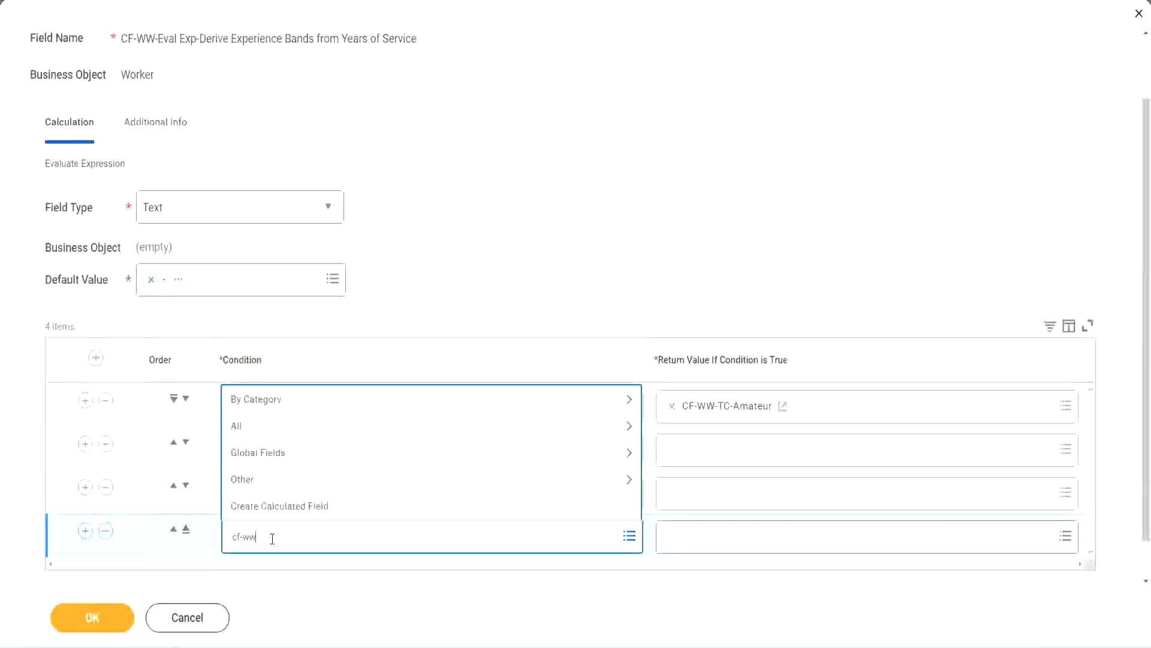
text( tf 31)
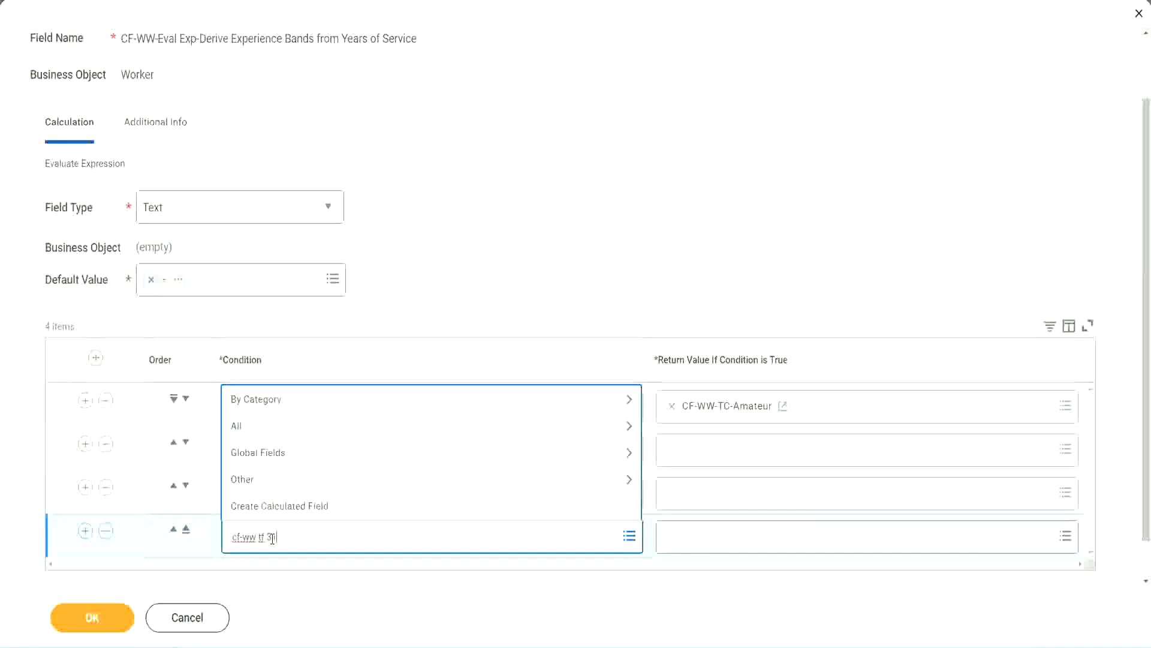
key(Return)
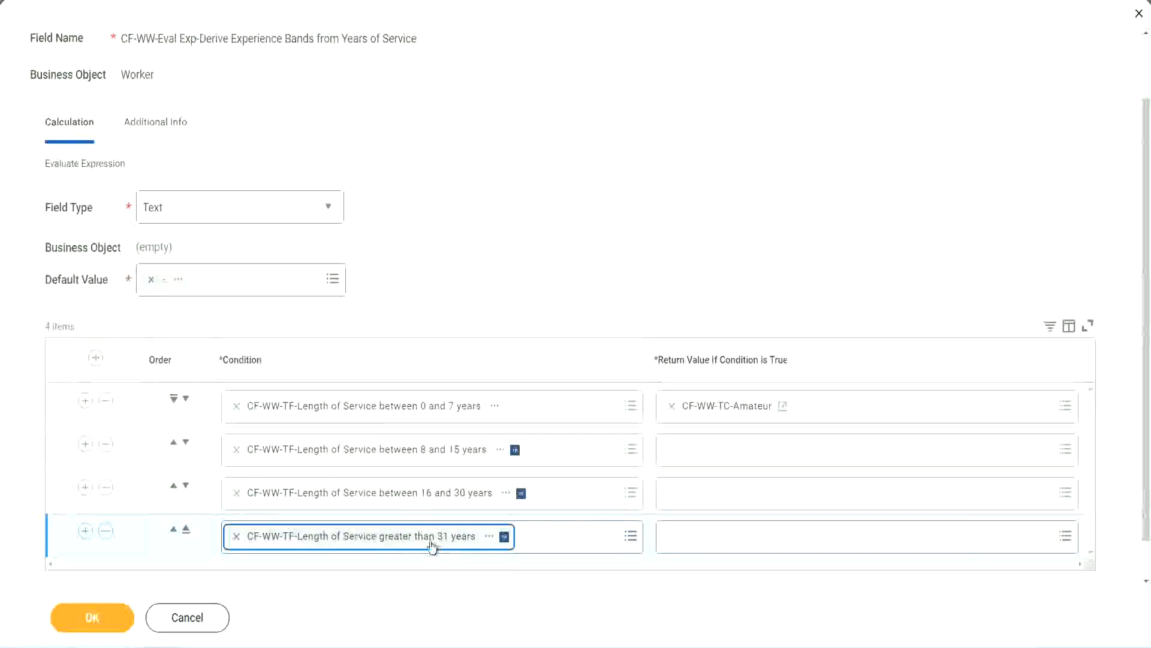
click(517, 248)
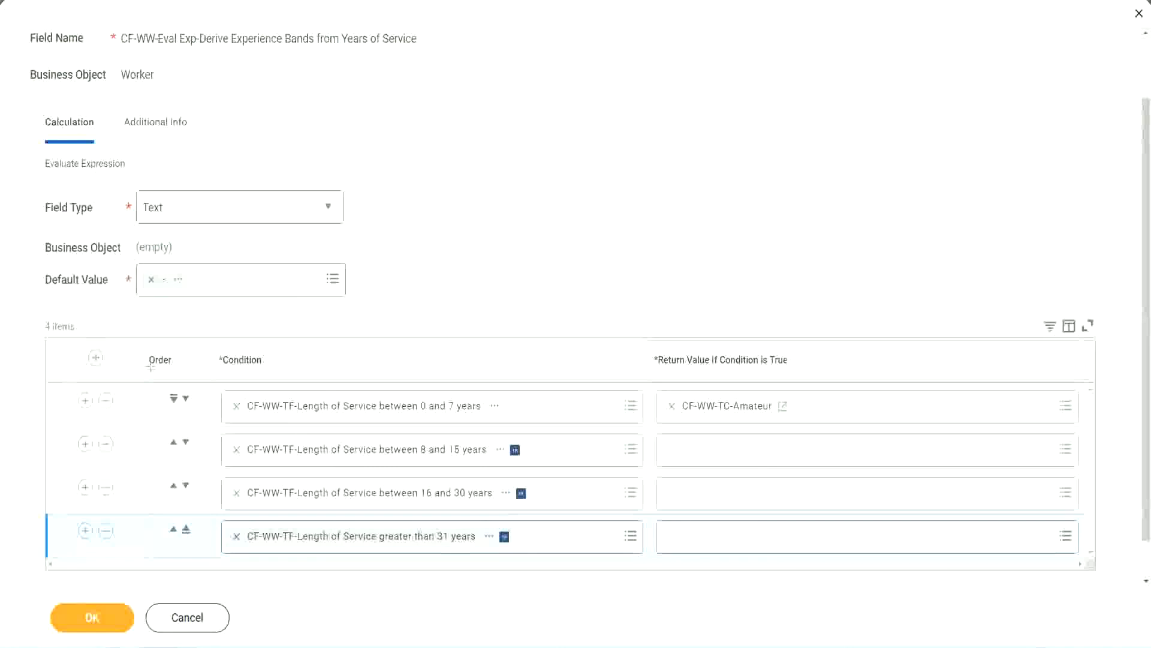
Try moving the 8 to 15 years row above the 0 to 7 years row, and restore the original order
drag(129, 351, 128, 473)
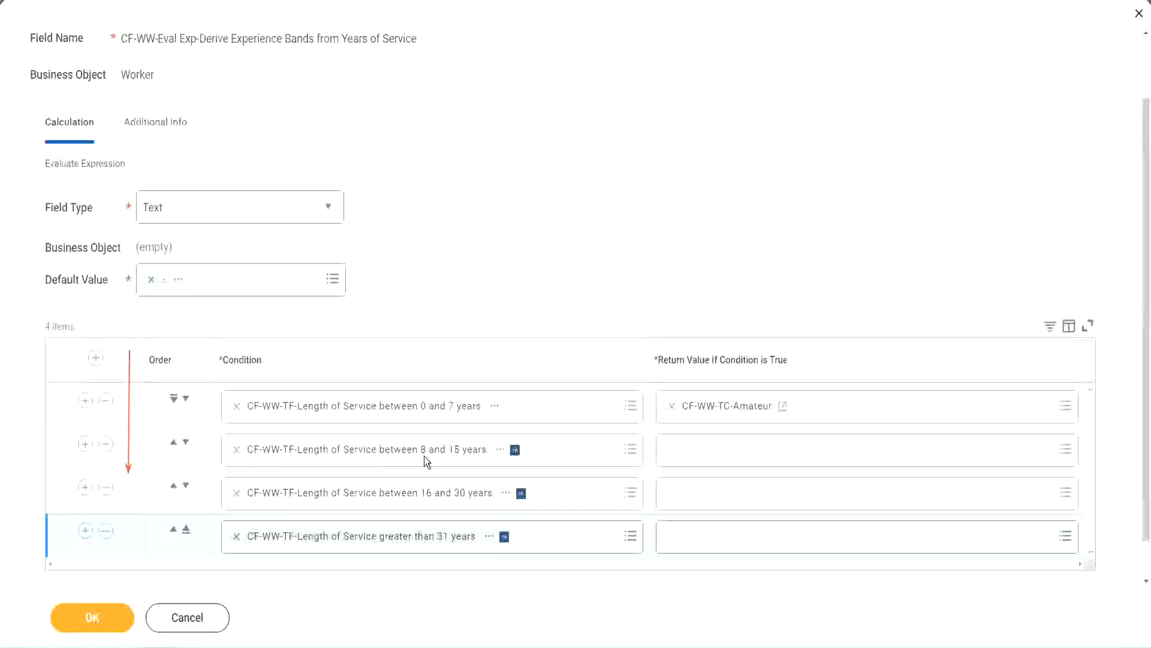
click(174, 444)
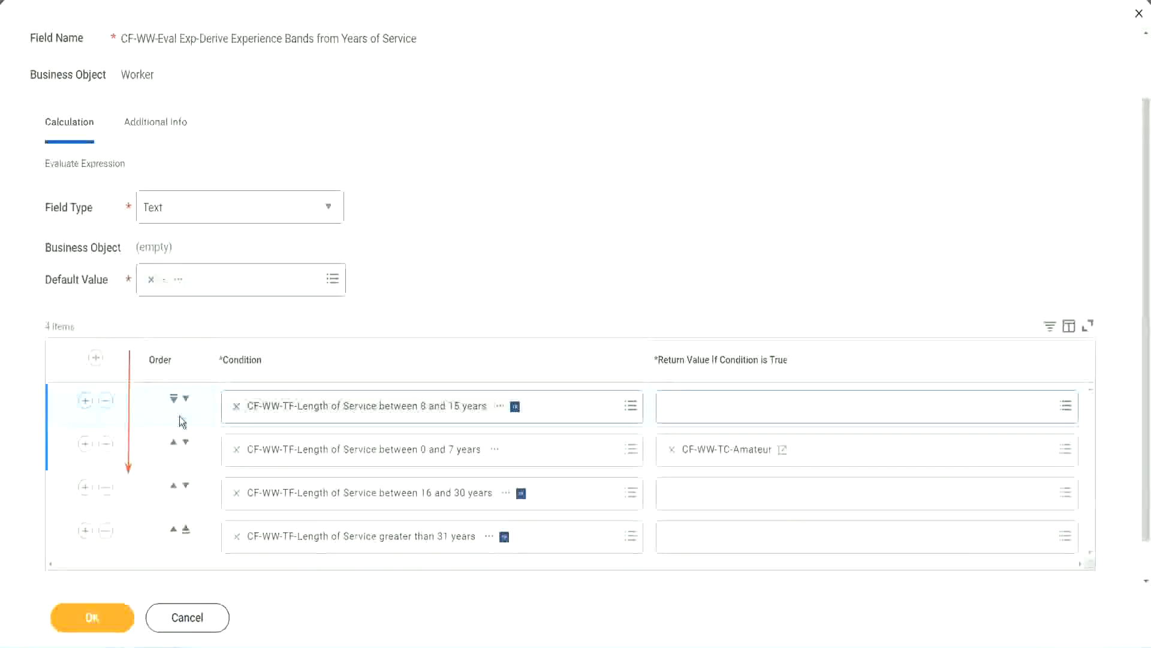
click(185, 398)
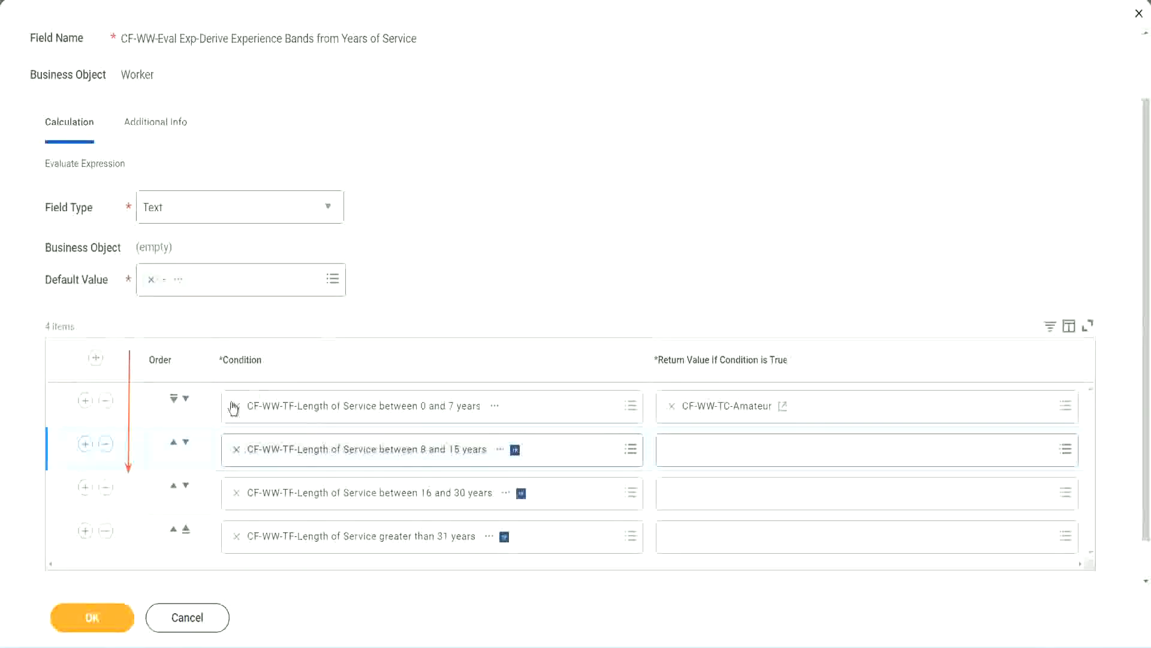
click(174, 444)
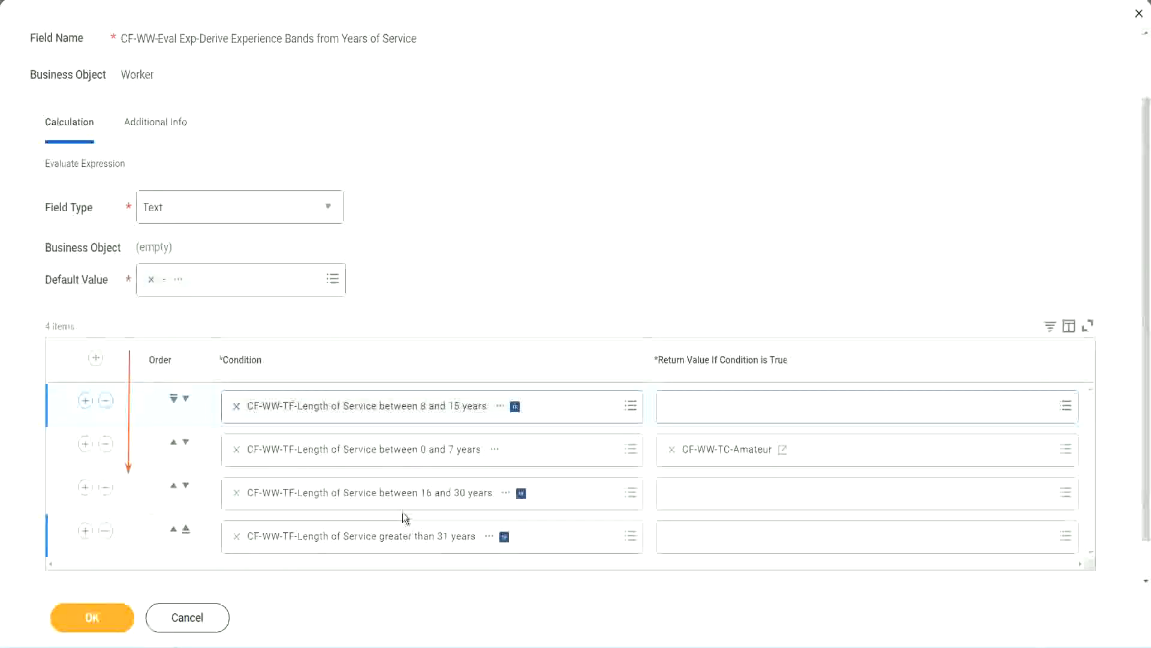
right_click(729, 458)
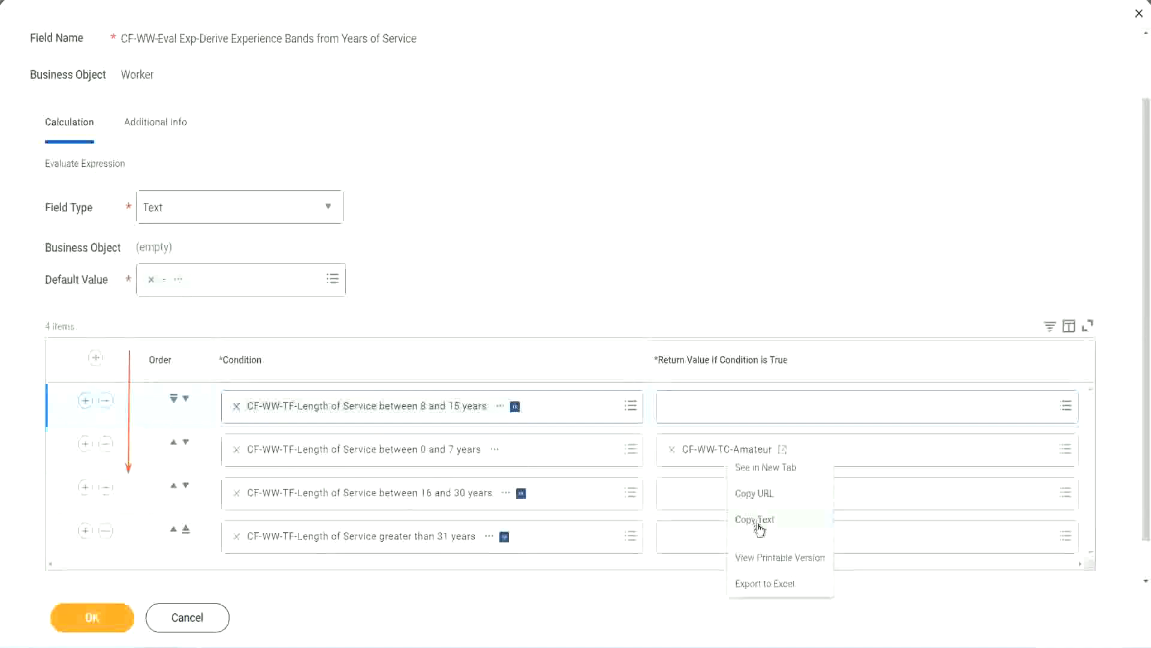
click(688, 515)
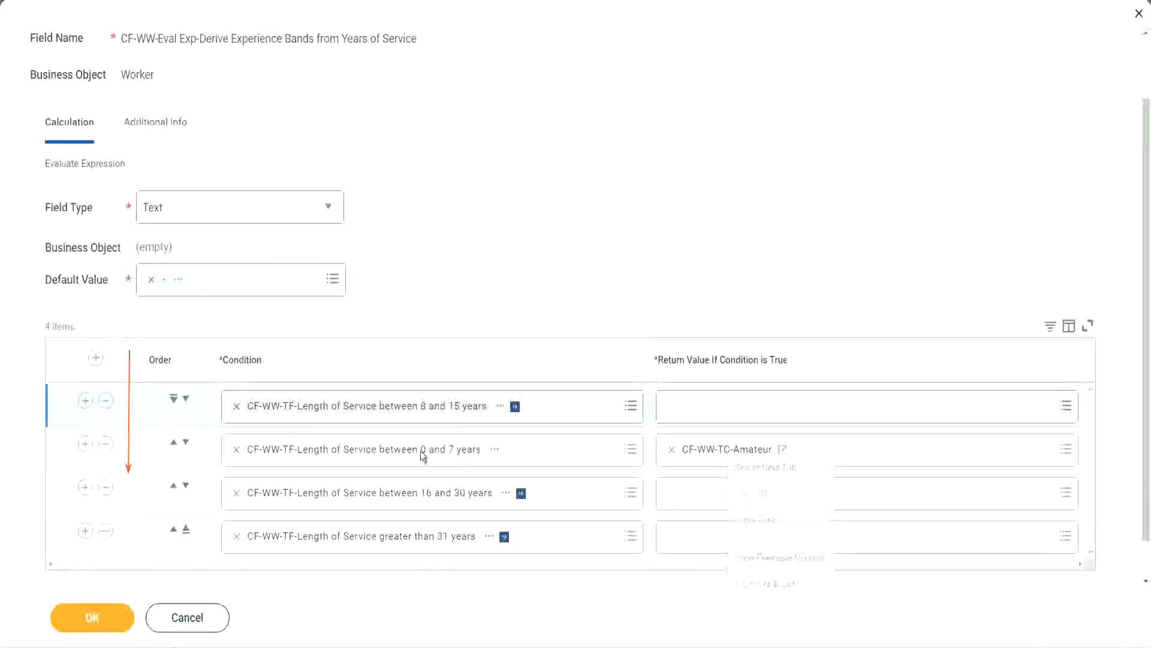
click(186, 398)
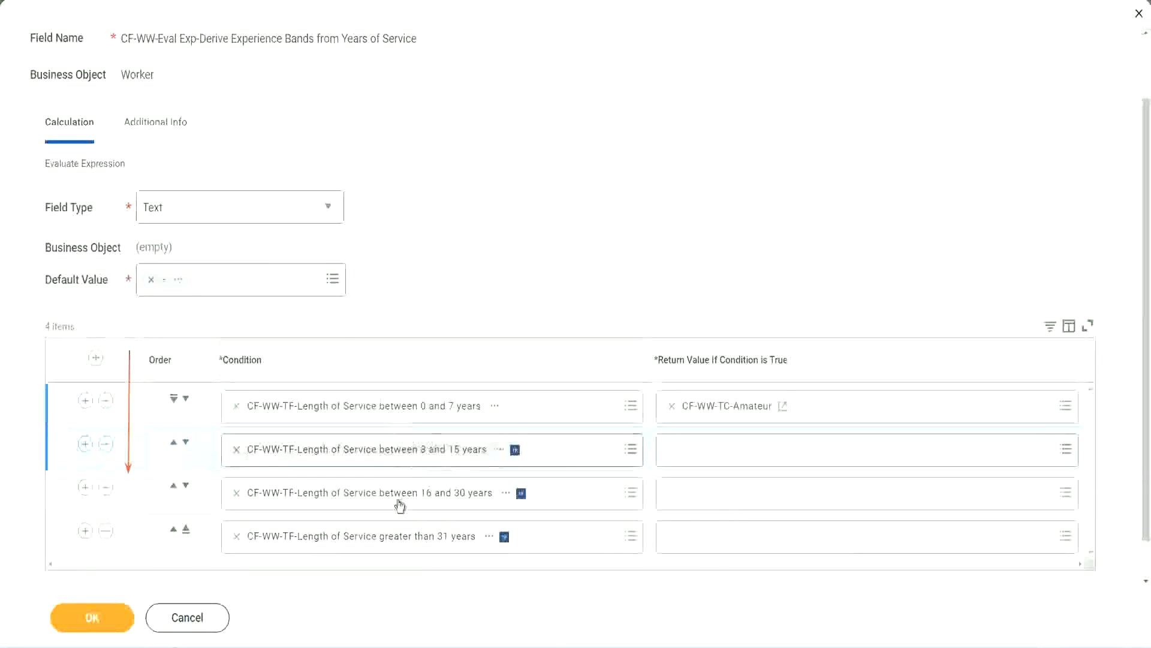
Create a calculated field for the second row's return value, named CF-WW-TC-Experienced, with business object Global and function Text Constant
click(673, 449)
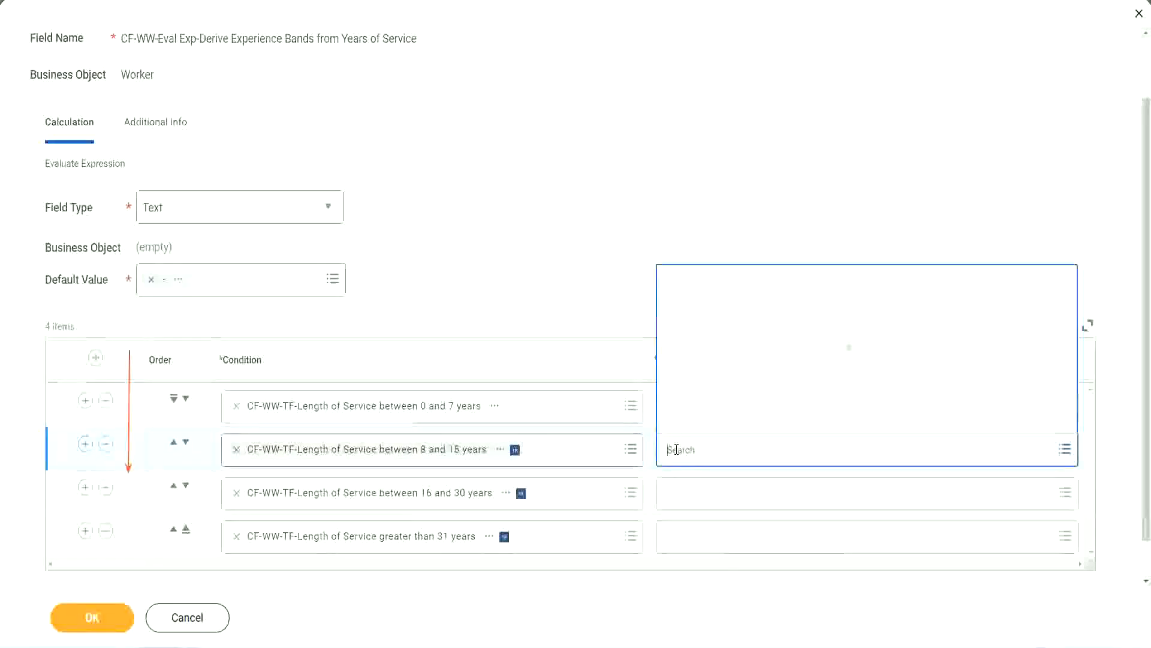
click(715, 422)
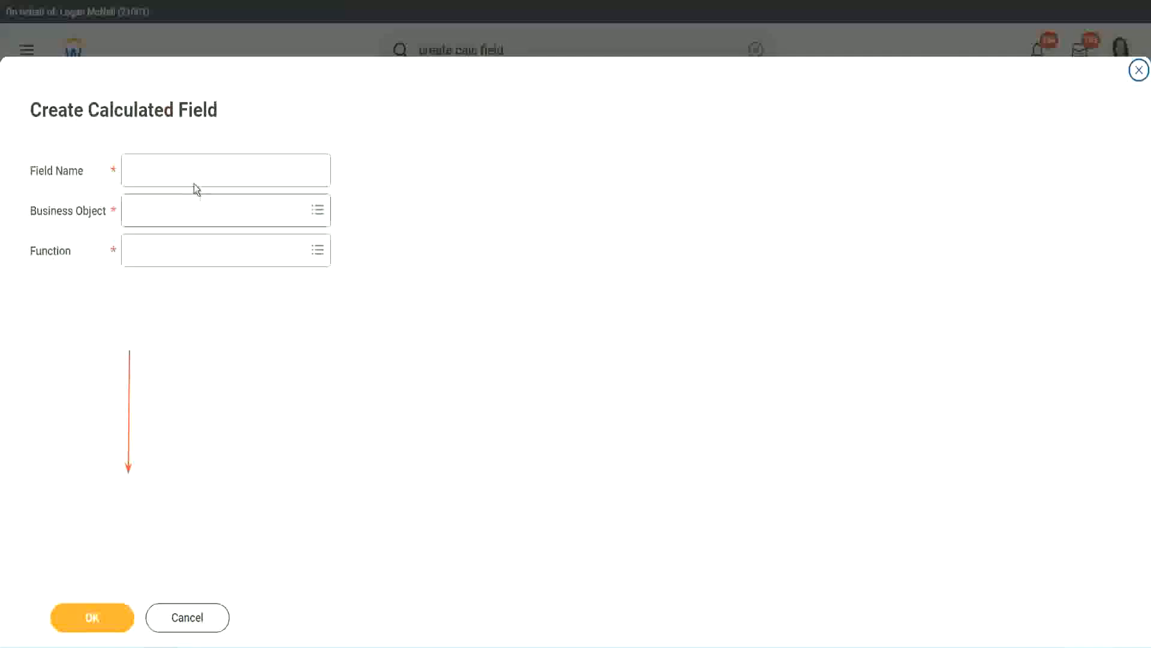
click(183, 171)
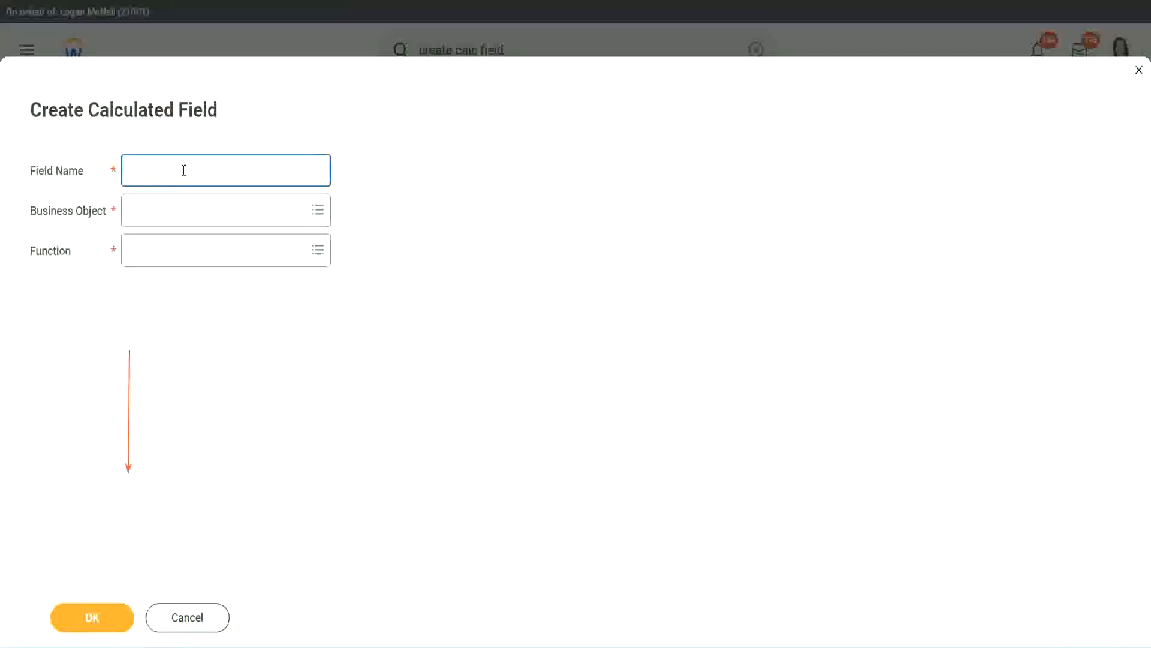
text(CF-WW-TC-Amateur)
double_click(196, 171)
text(Exper)
text(ienced)
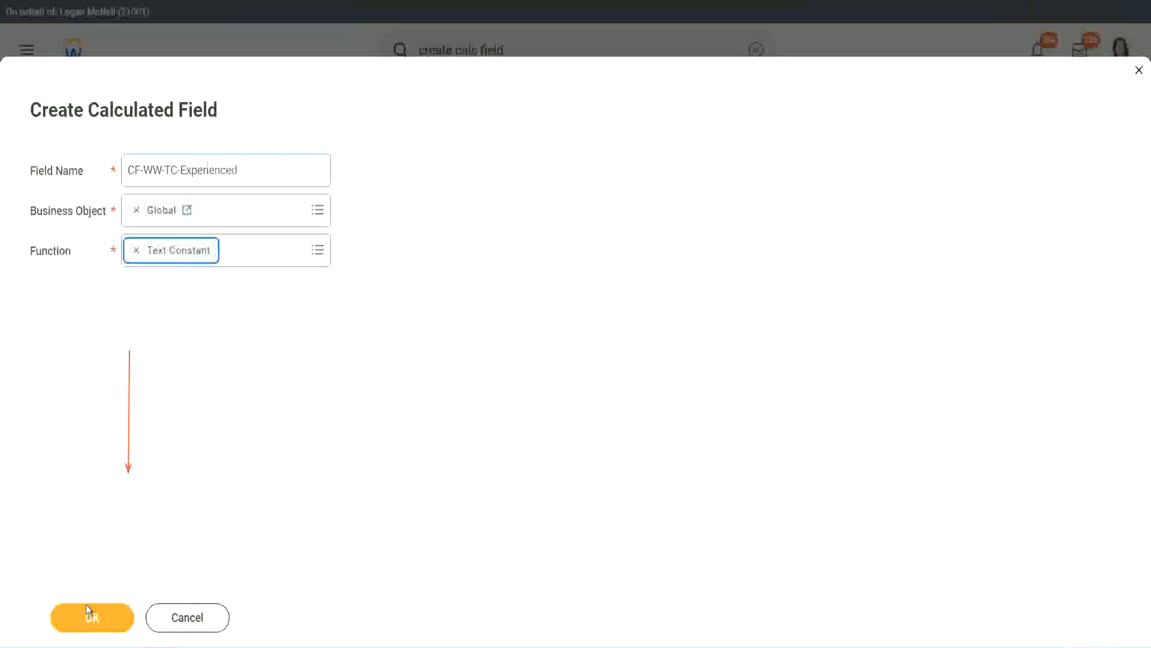
Set the text constant to Experienced and save the field as the second row's return value
click(90, 616)
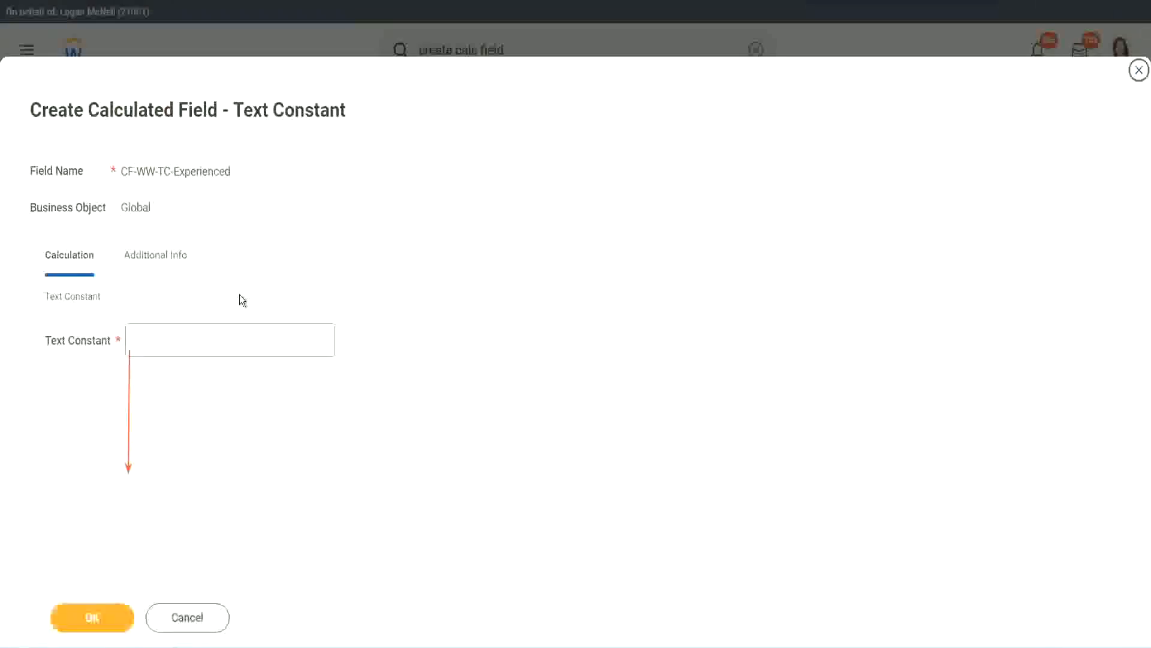
click(175, 340)
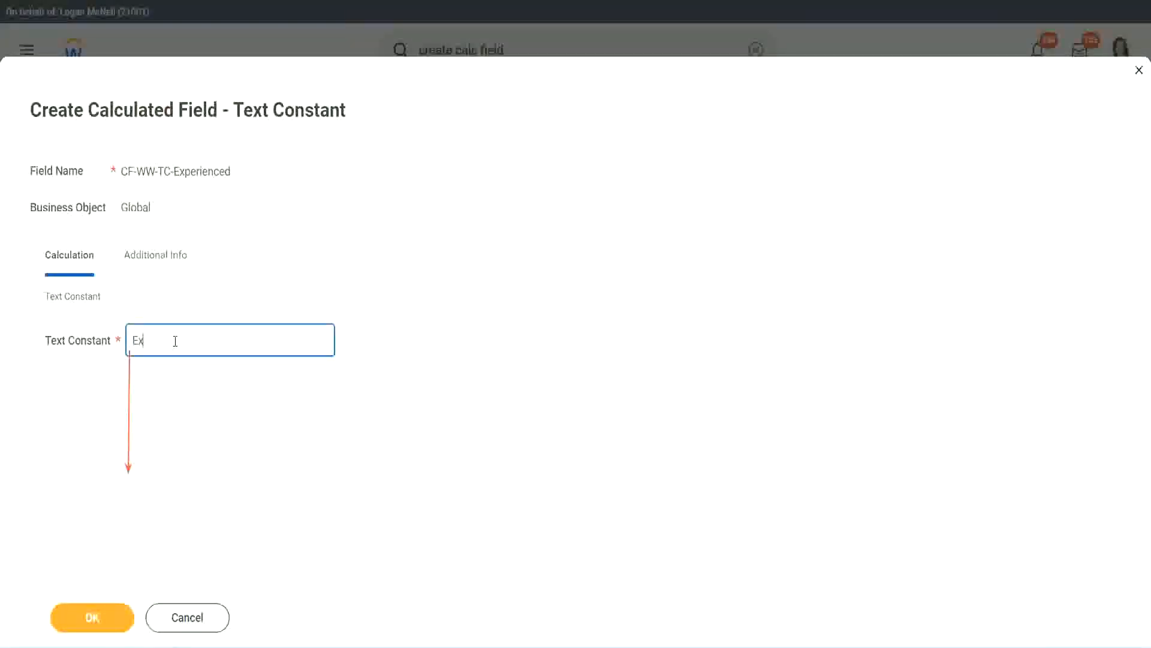
click(95, 614)
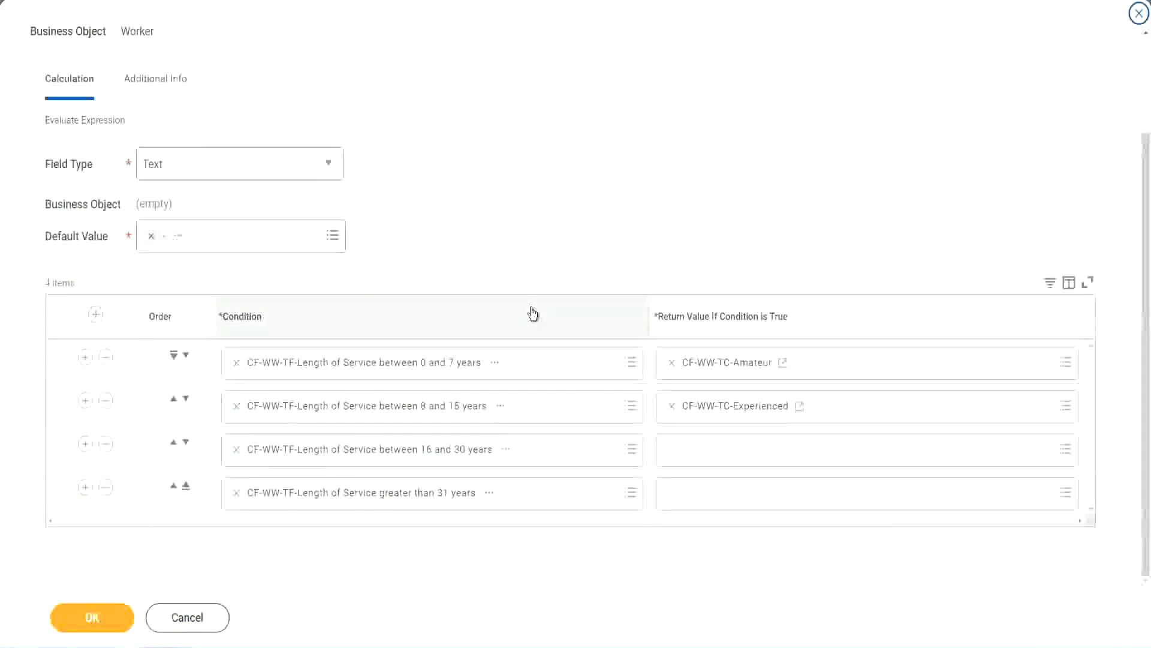
Start a calculated field for the third row's return value, with starting name CF-WW-TC-Amateur and business object Global
click(718, 456)
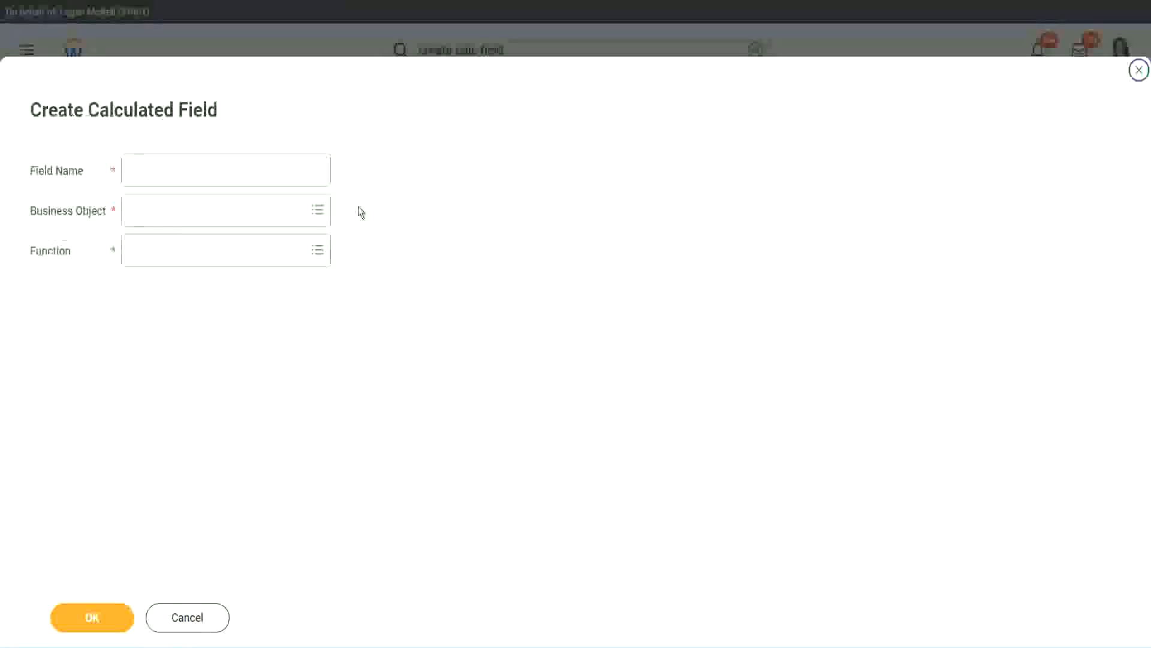
click(244, 170)
text(CF-WW-TC-Amateur)
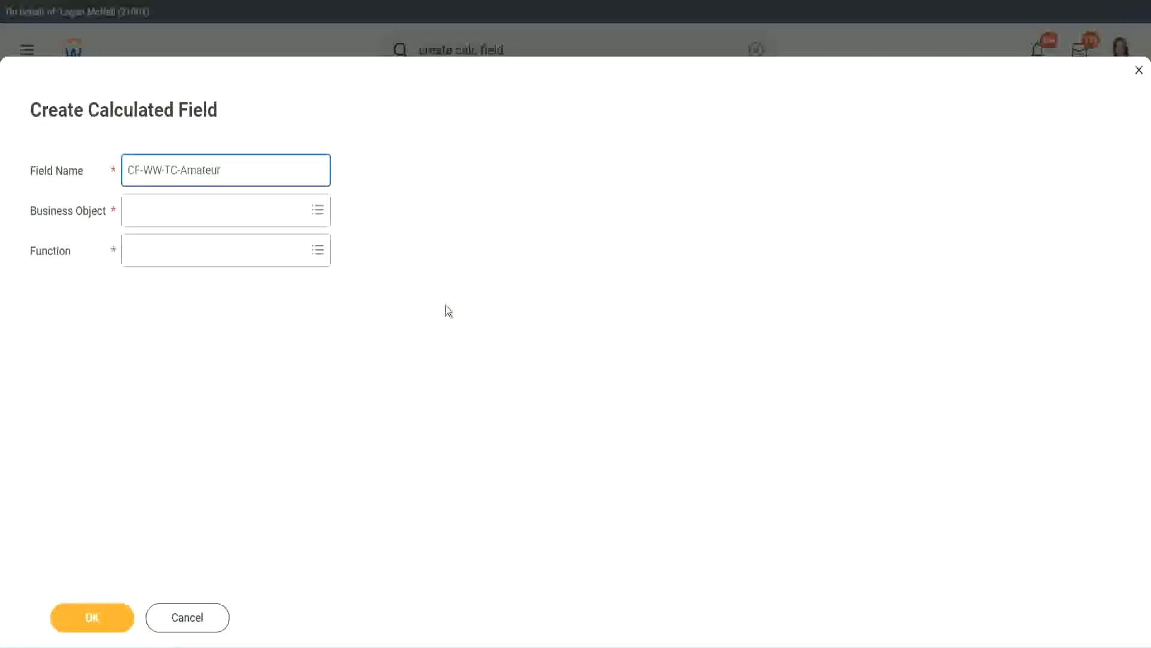
click(131, 211)
text(globa)
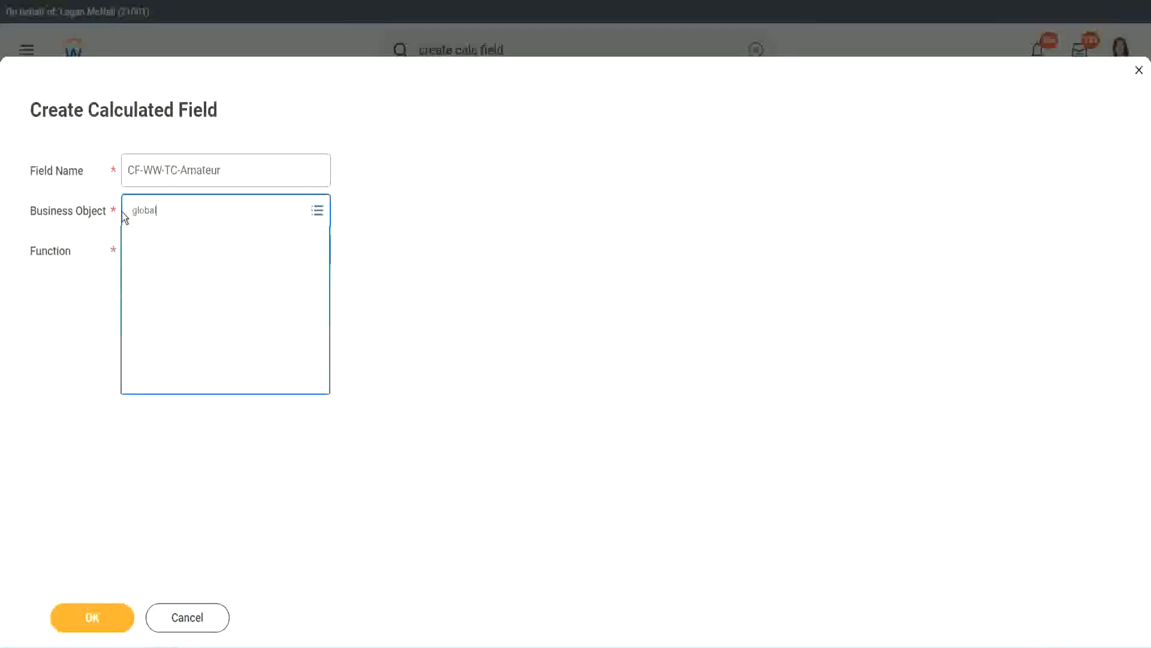
text(l)
key(Return)
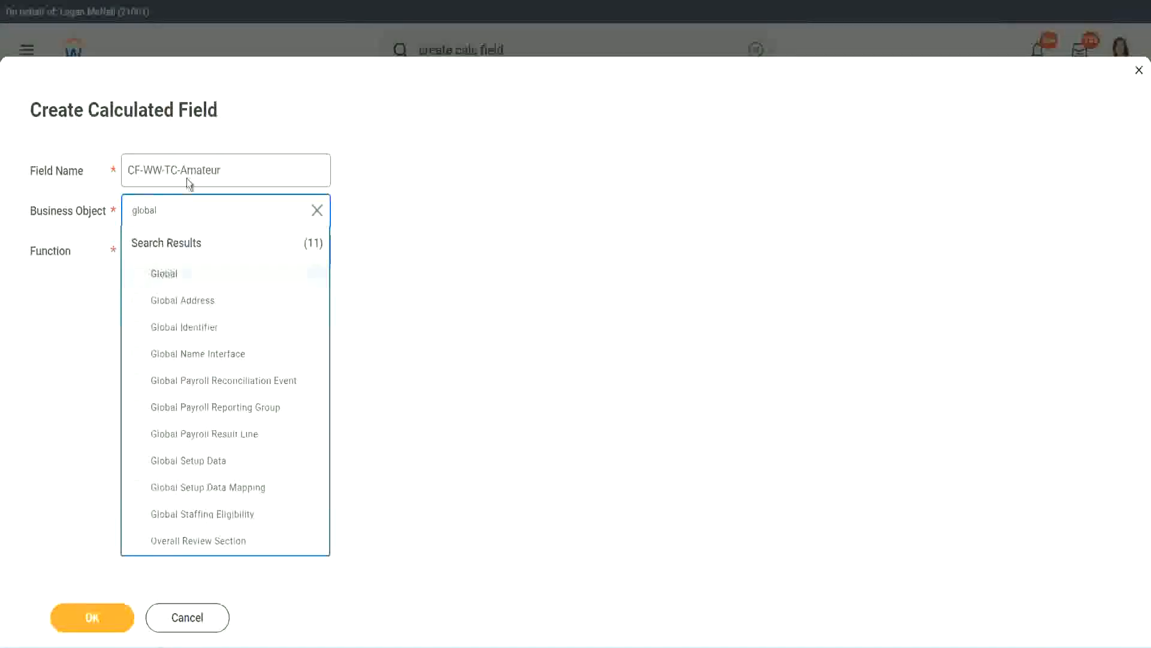
Rename the new field CF-WW-TC-Senior and set its function to Text Constant
click(188, 179)
double_click(198, 170)
text(S)
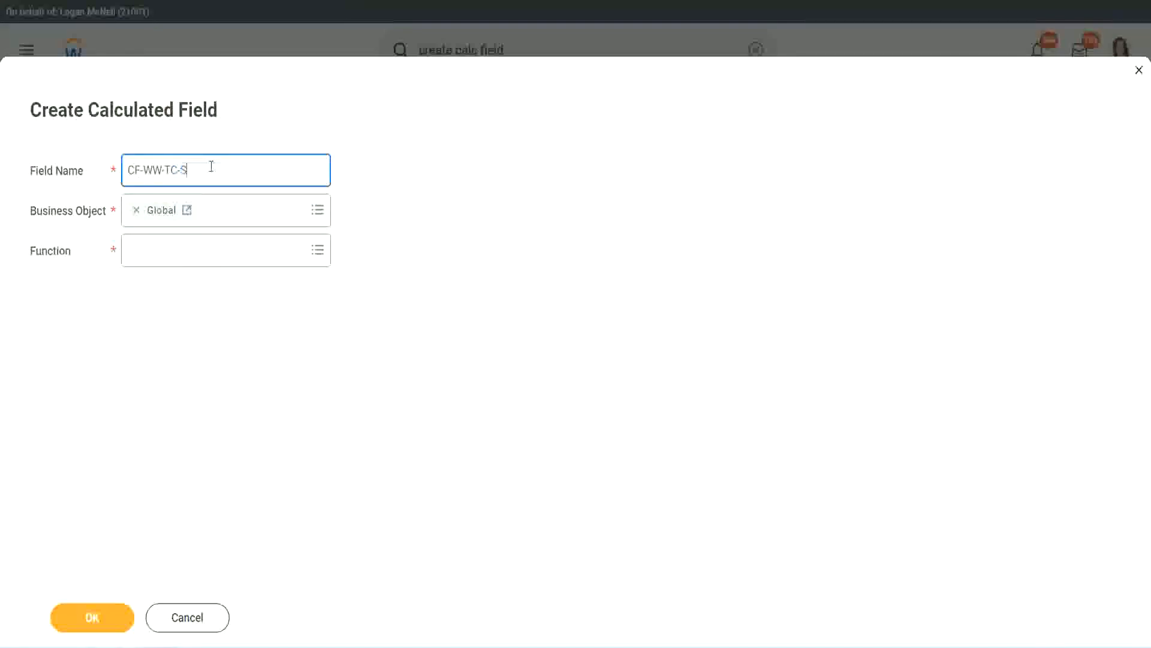
text(enior)
click(184, 262)
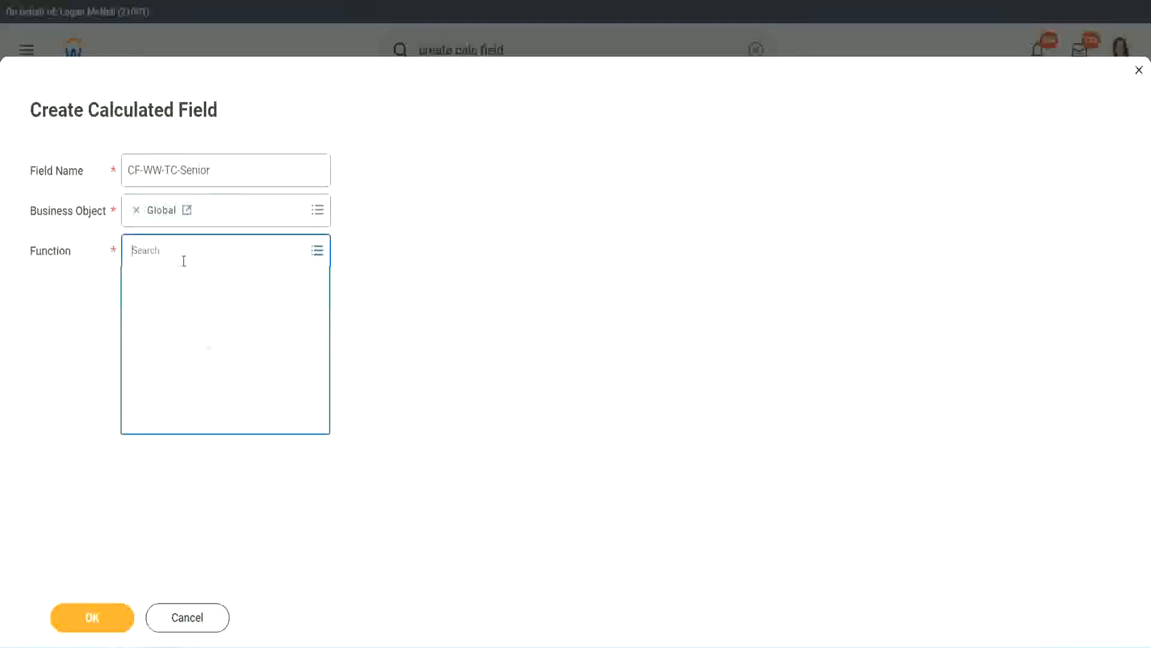
text(tc)
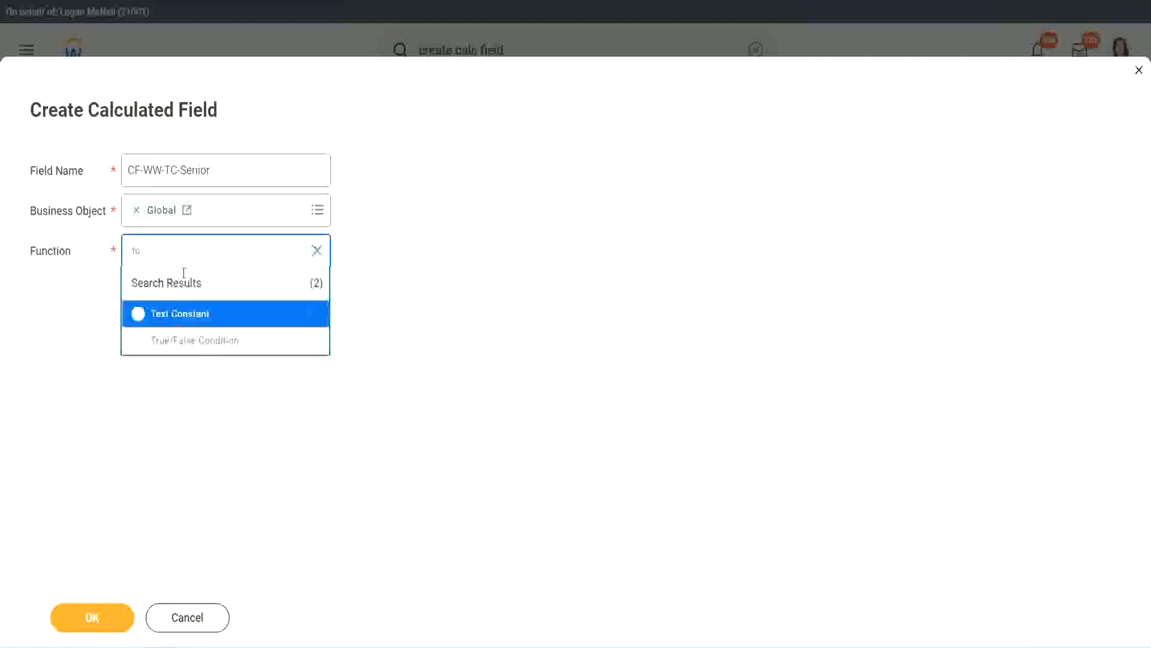
click(178, 313)
Set the text constant to Senior and save the field as the third row's return value
click(103, 621)
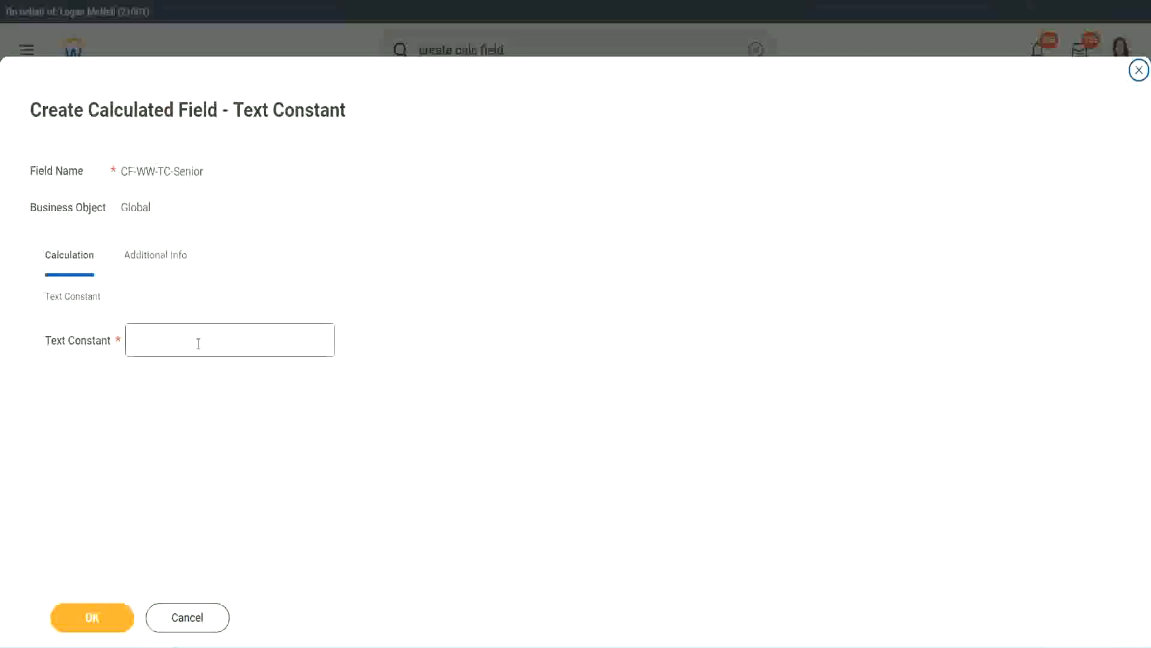
click(195, 337)
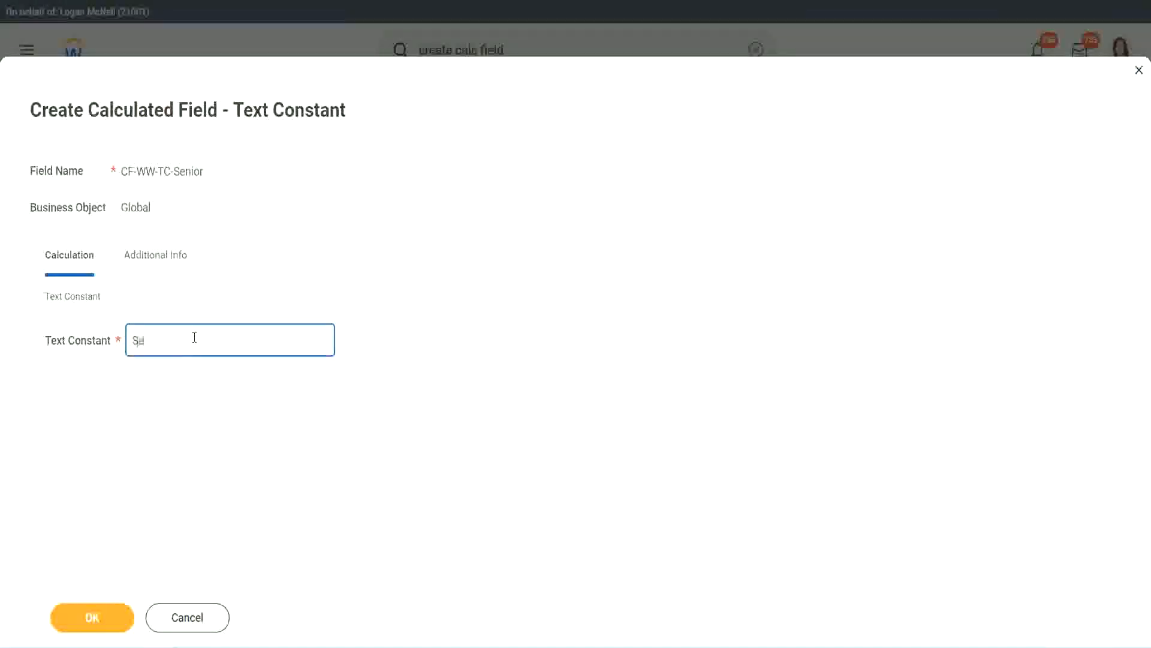
click(114, 612)
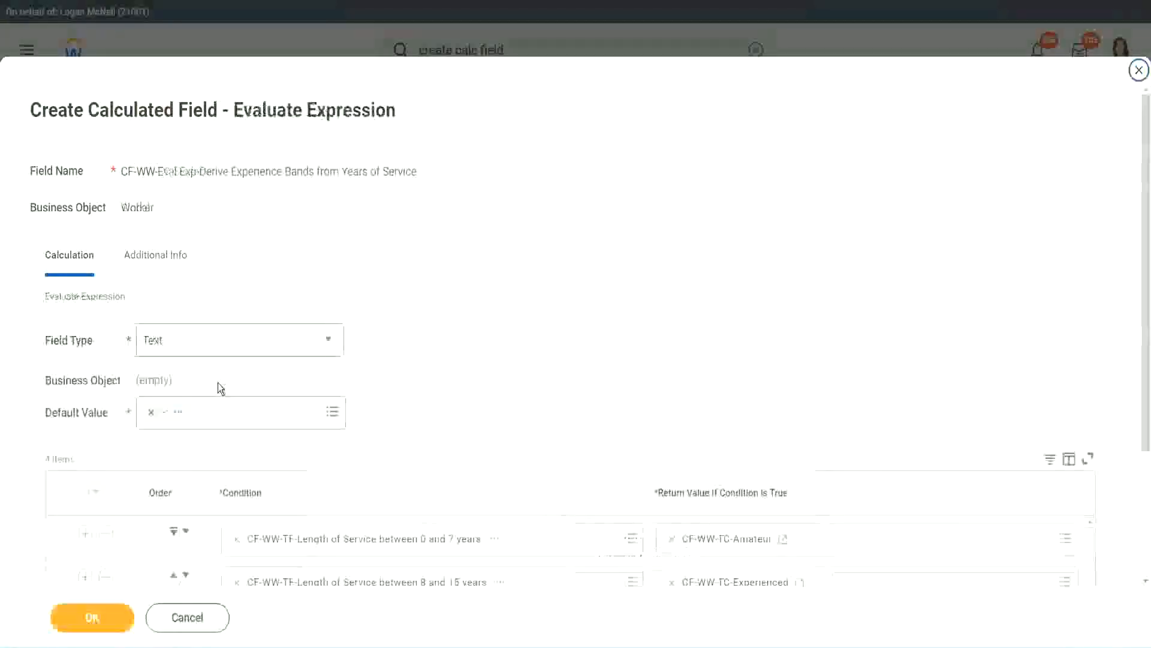
Start a calculated field for the fourth row's return value and name it CF-WW-TC-Legend, reusing the Senior field's name
scroll(832, 430, down, 3)
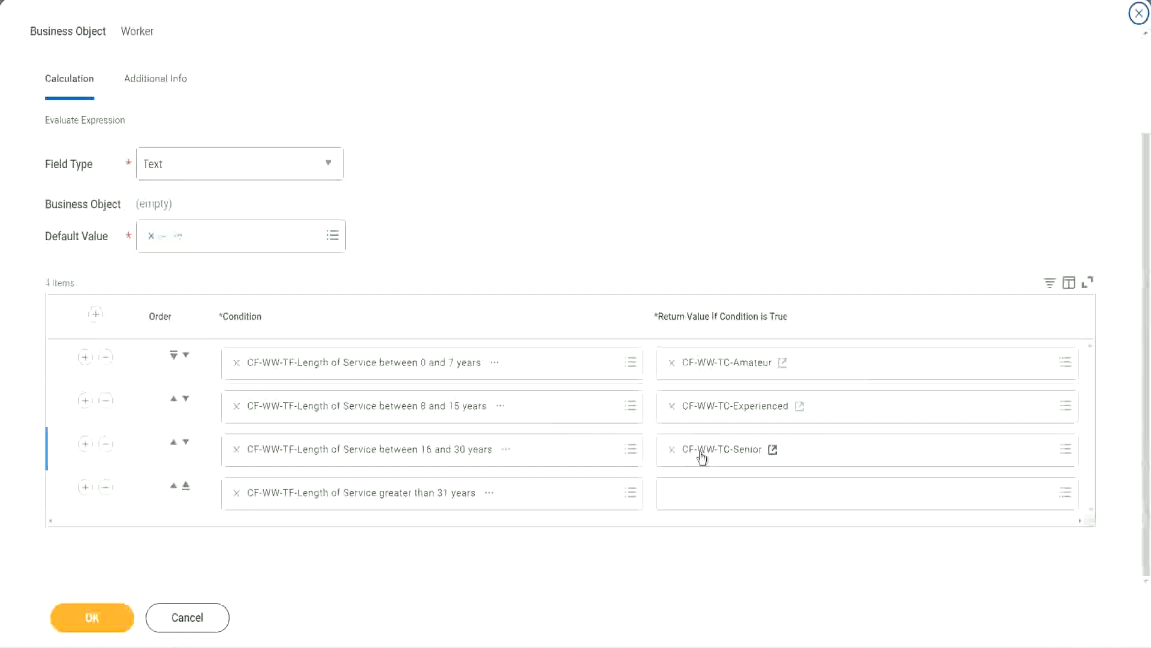
right_click(699, 453)
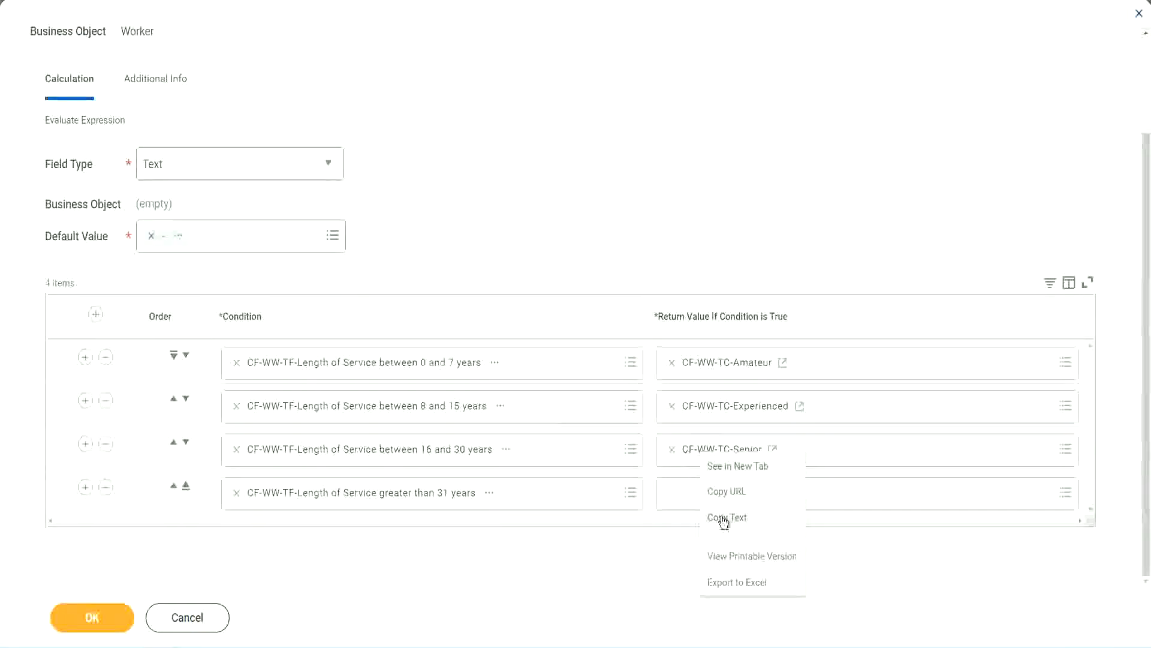
click(726, 514)
click(700, 494)
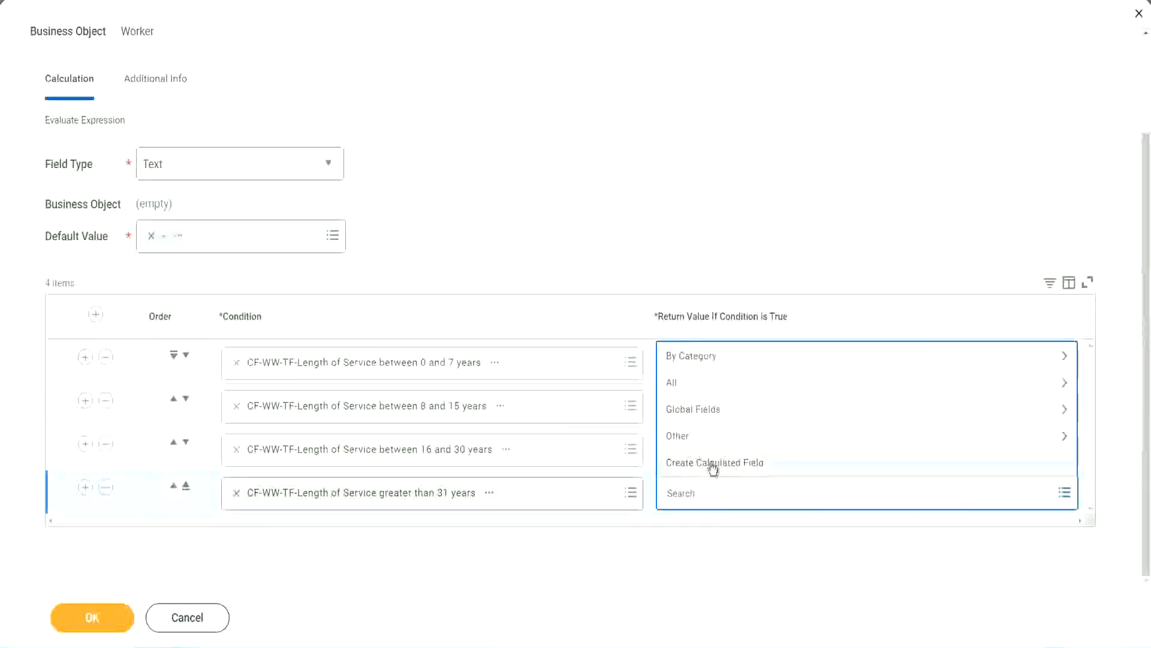
click(712, 468)
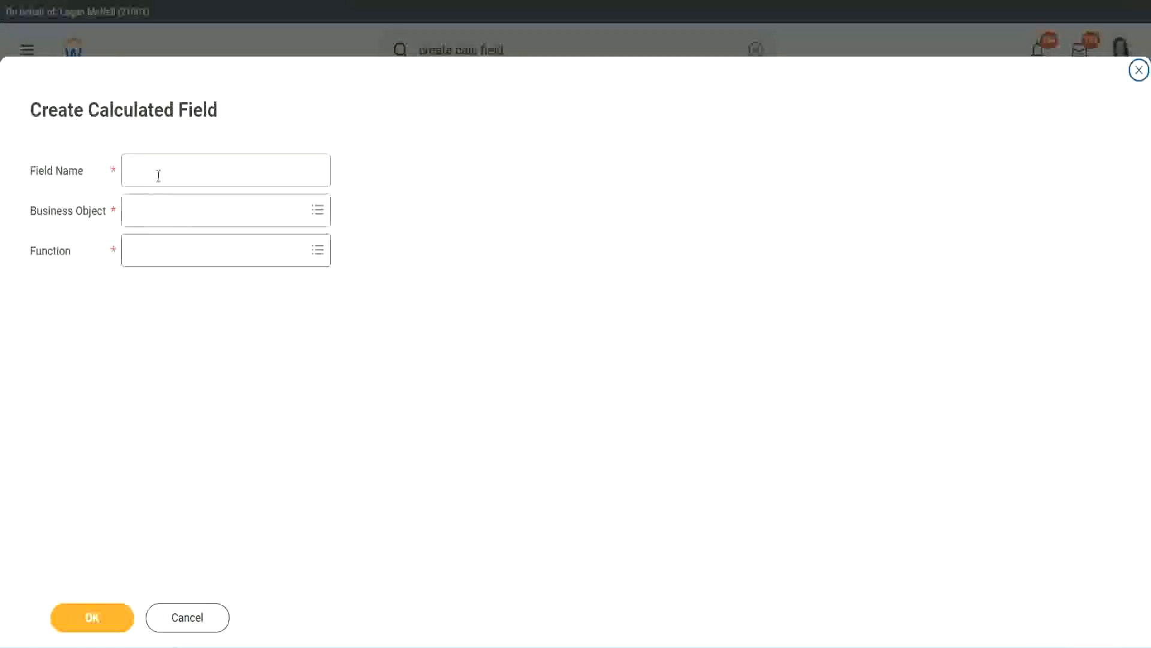
click(159, 175)
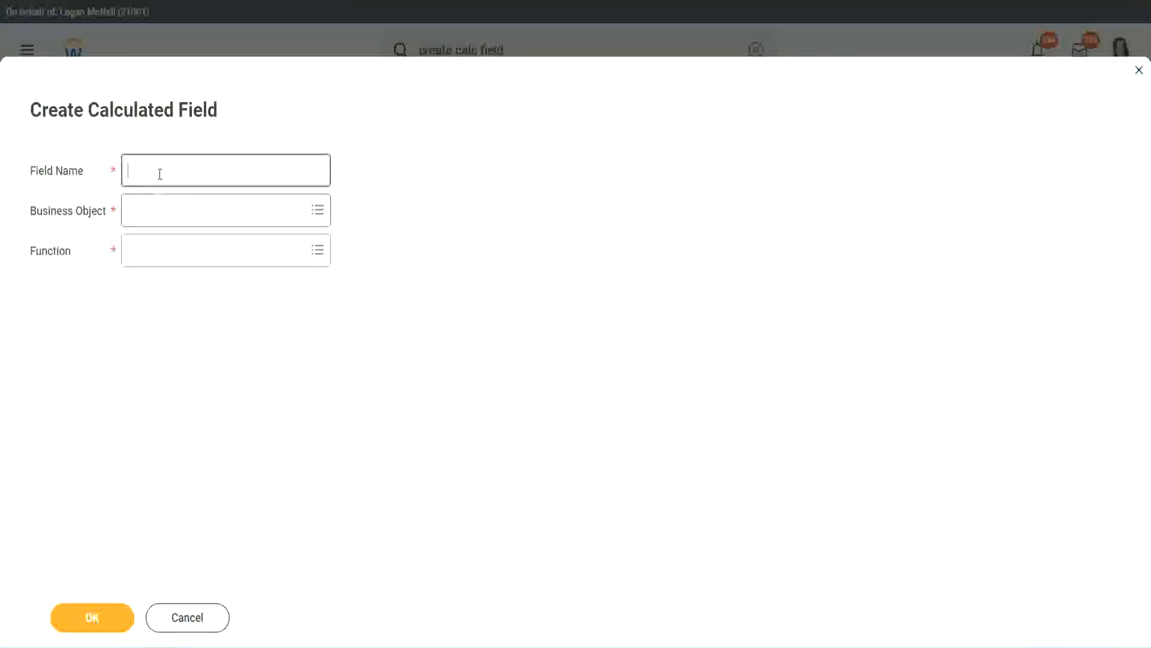
key(ctrl+v)
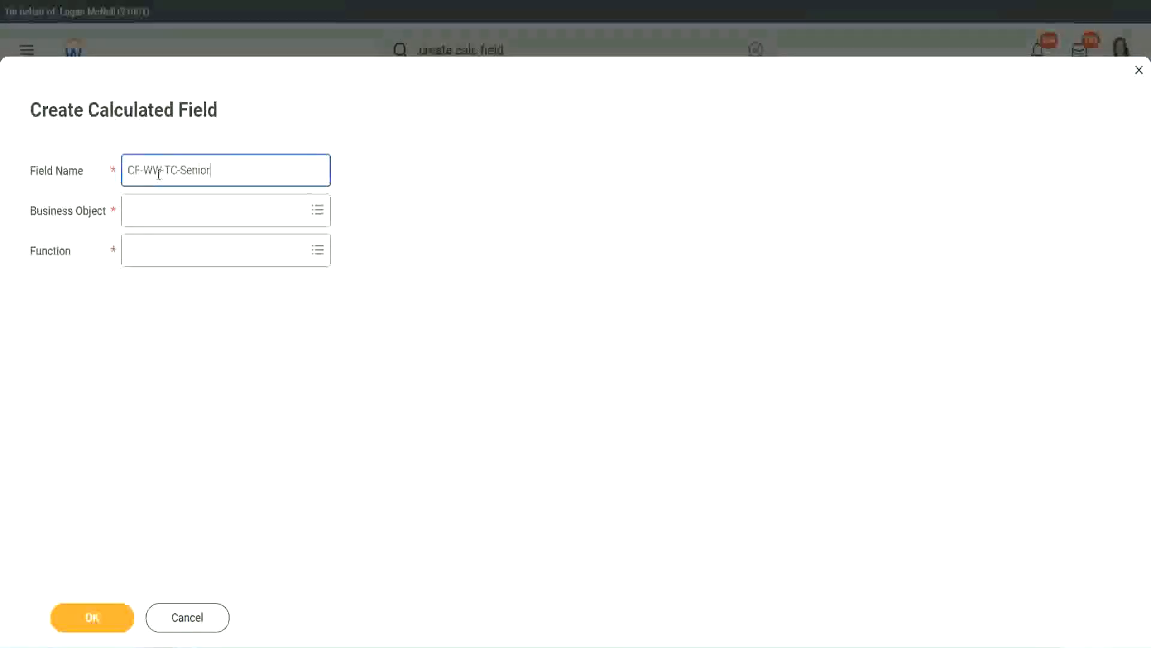
double_click(199, 170)
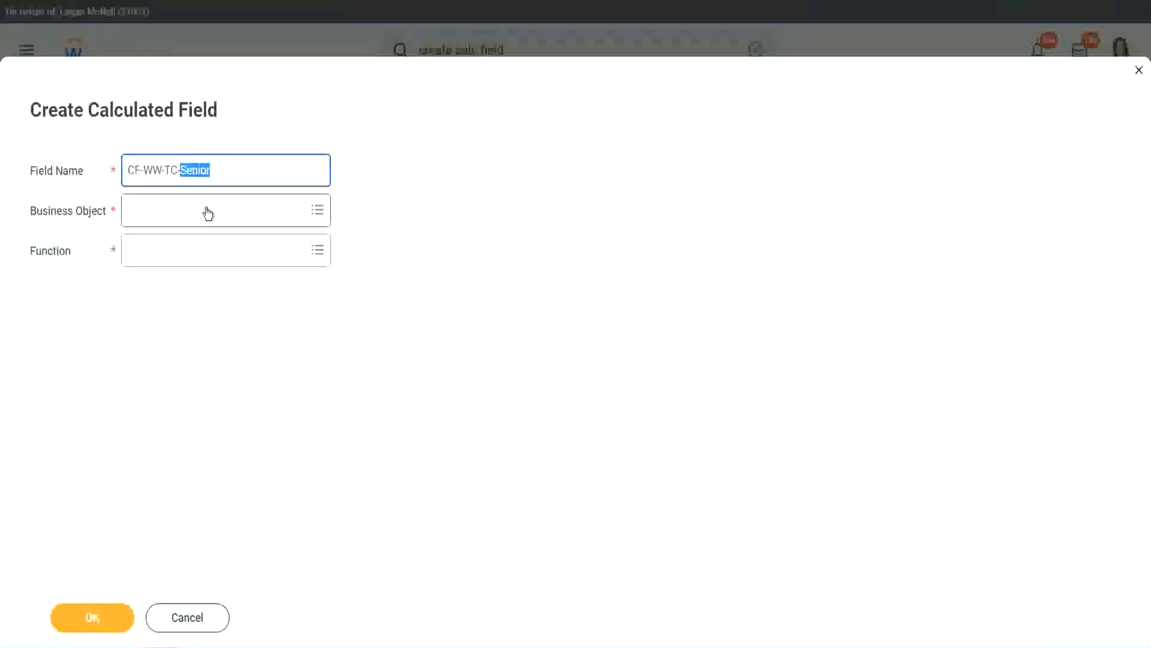
text(Legend)
Set the new field's business object to Global and its function to Text Constant
click(161, 217)
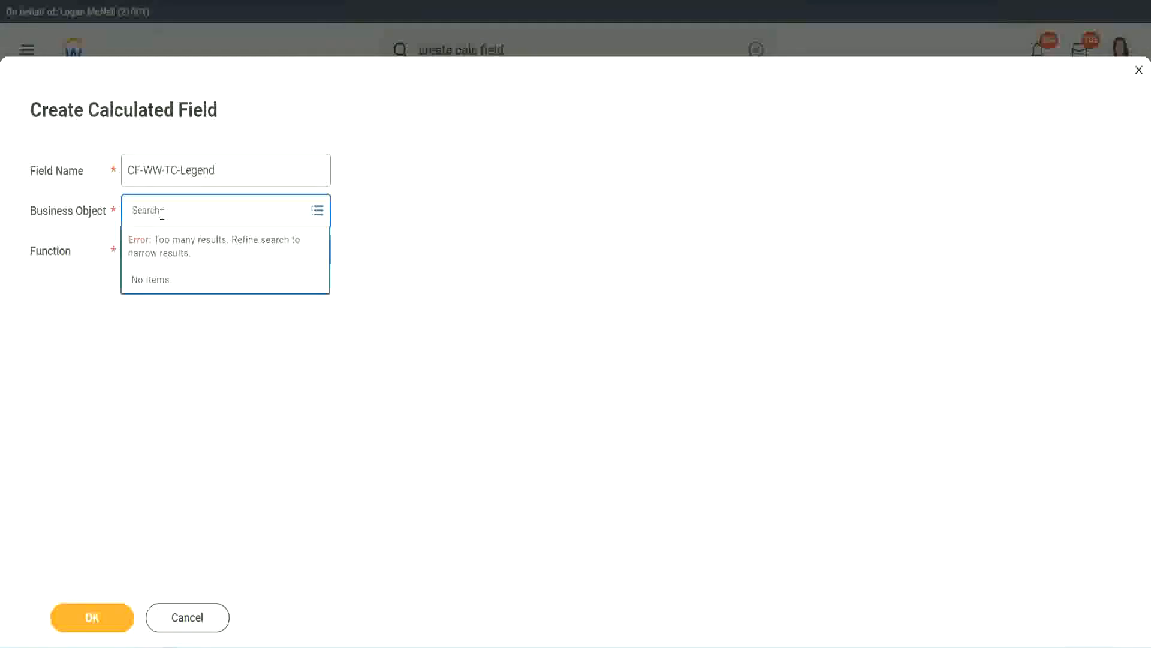
text(Global)
key(Return)
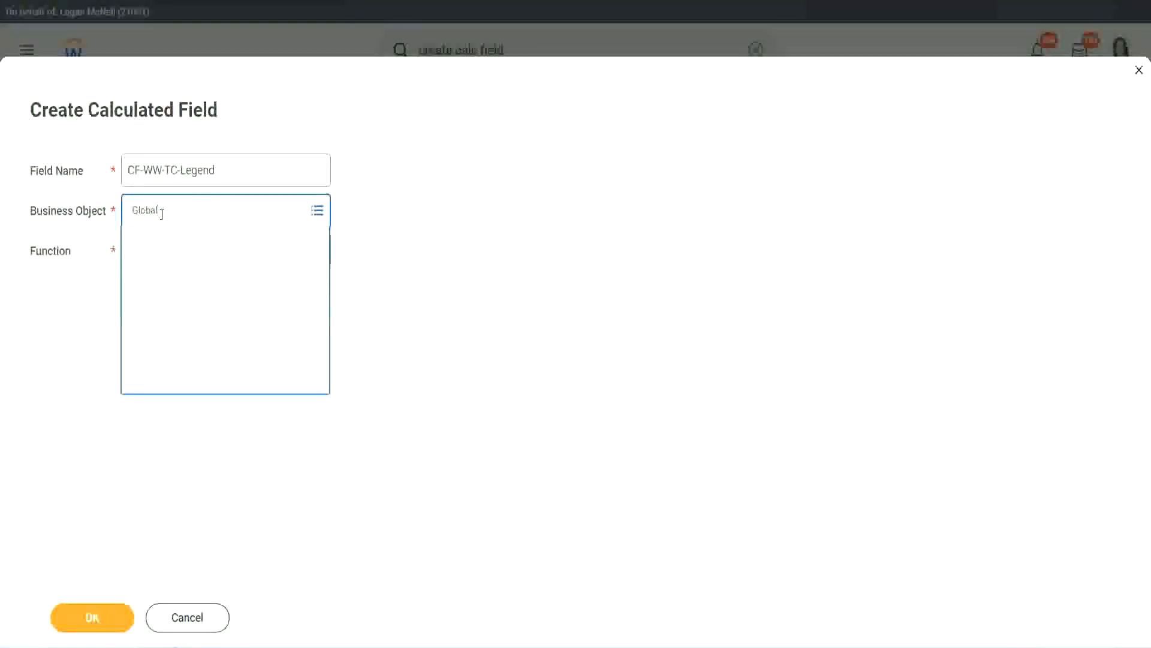
click(172, 276)
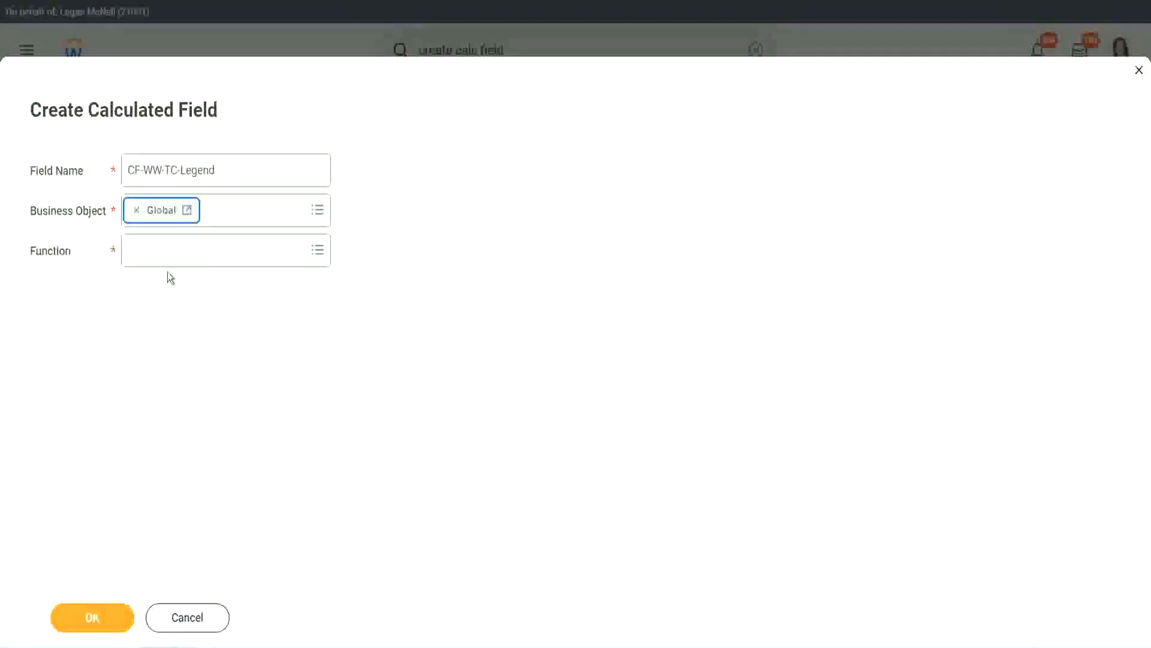
click(164, 254)
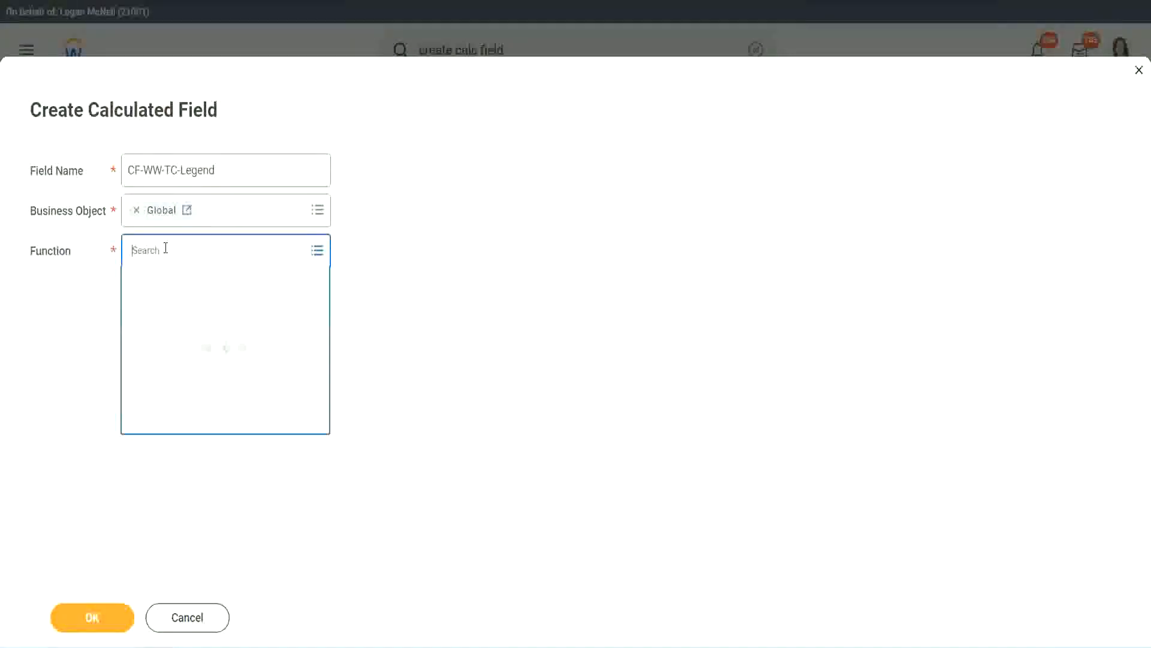
text(id)
key(Return)
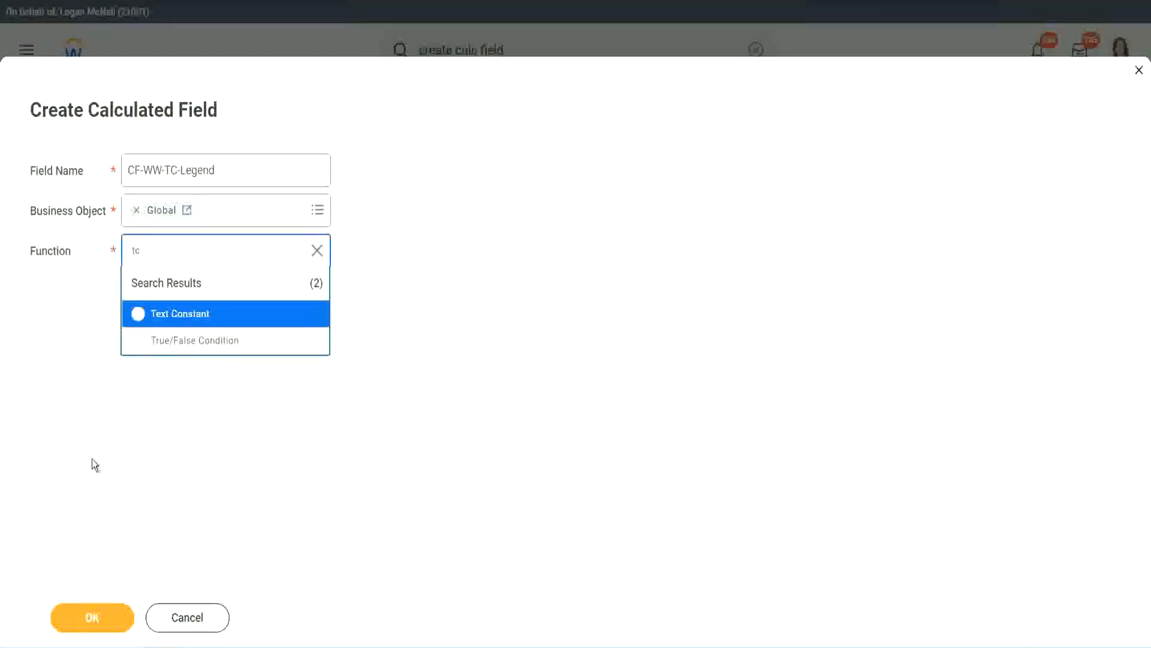
click(282, 321)
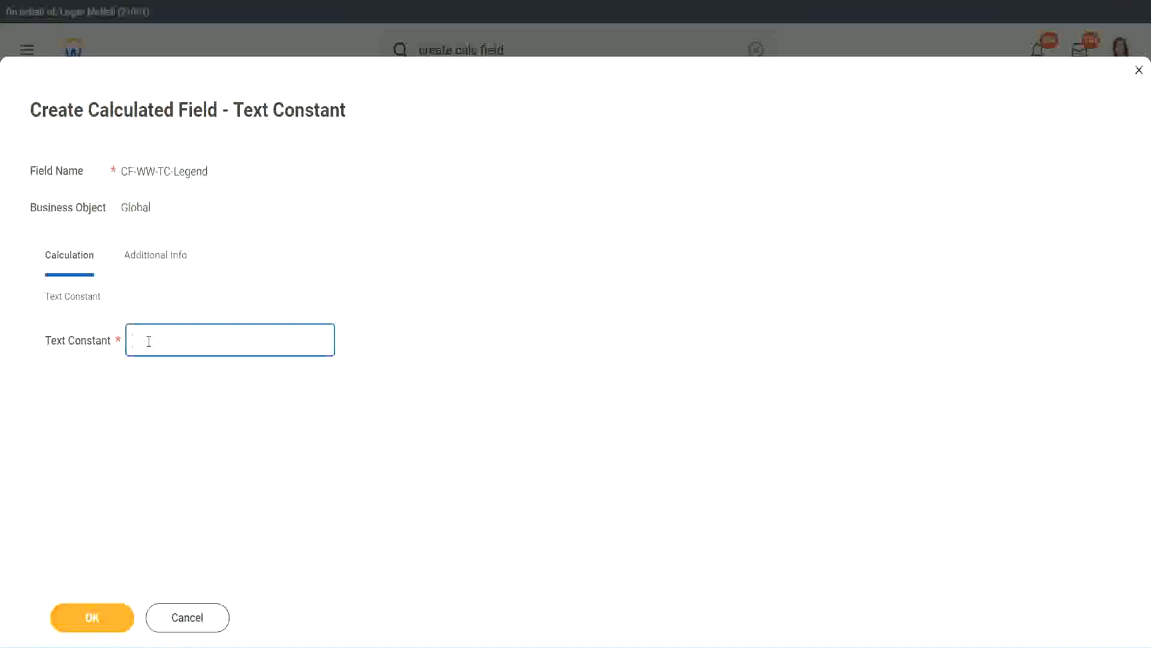
Set the text constant to Legend and save the field as the fourth row's return value
text(Legend)
click(96, 621)
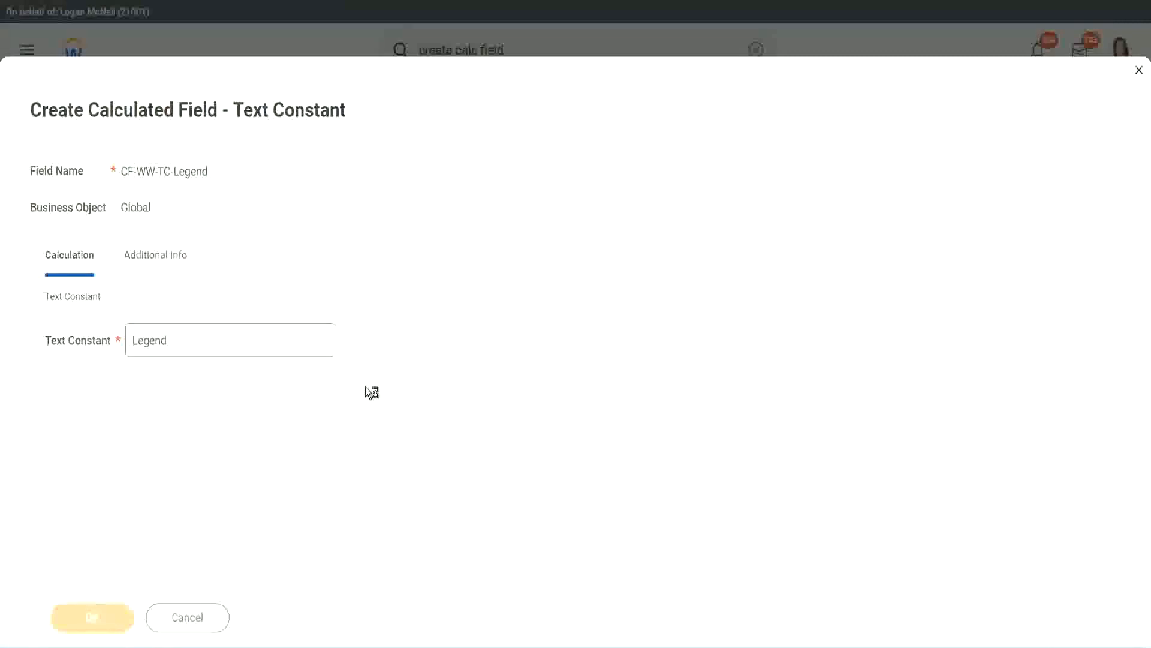
scroll(609, 322, down, 3)
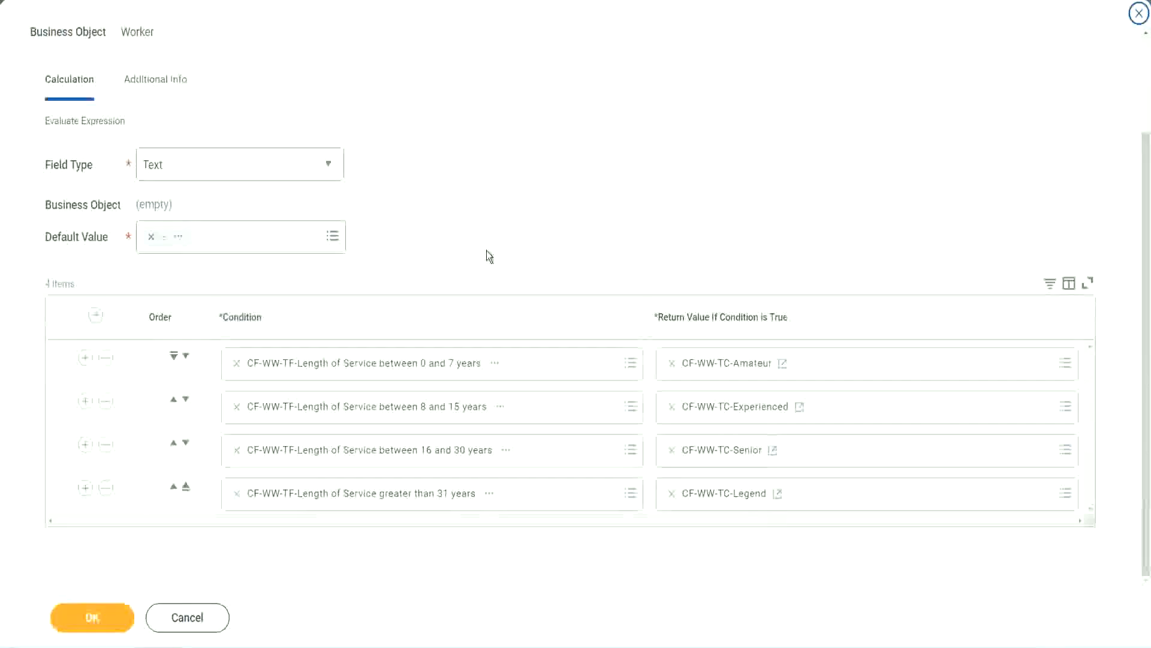
Review the four conditions and their return values, and save the Evaluate Expression calculated field
scroll(488, 242, up, 1)
scroll(487, 236, up, 1)
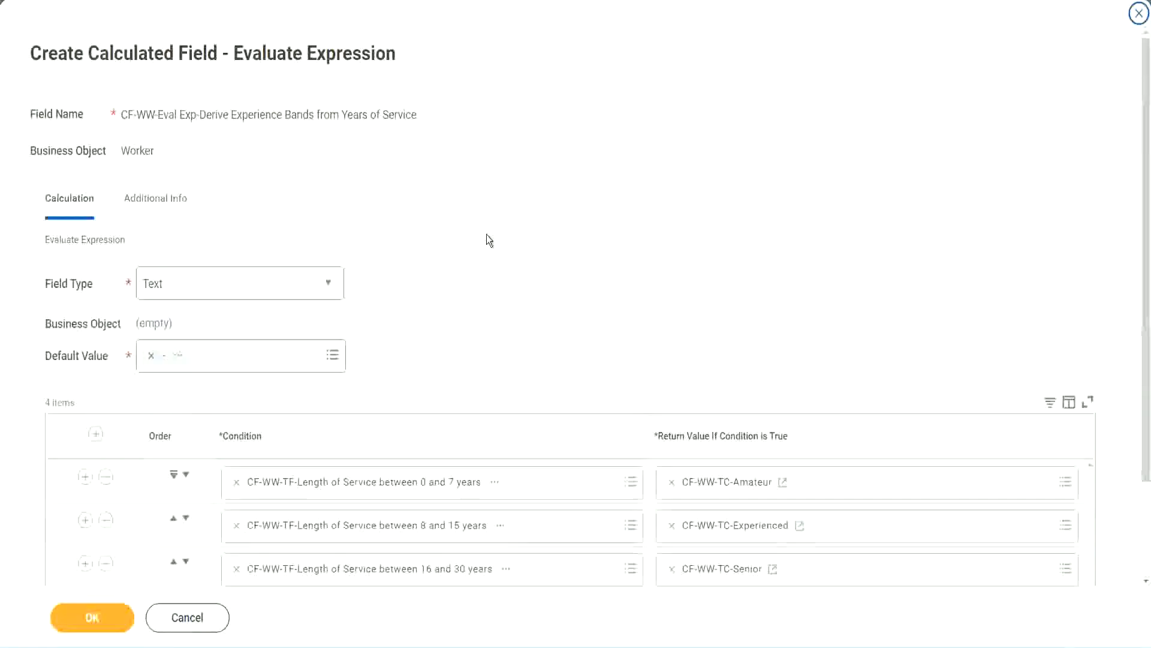
scroll(487, 241, down, 2)
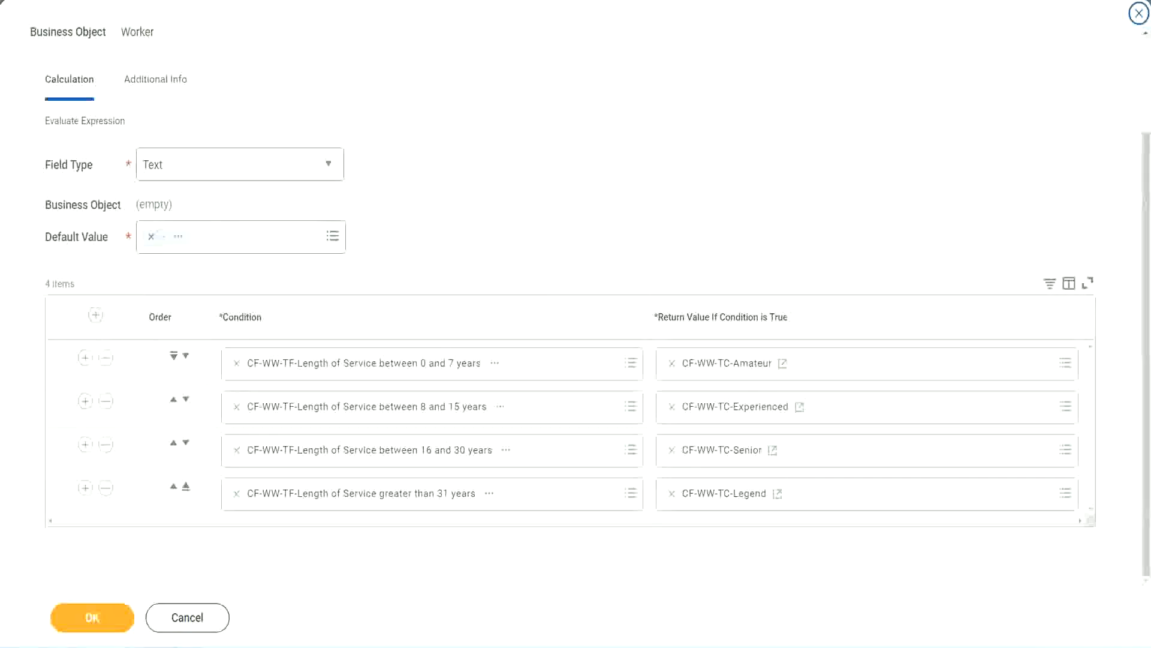
mouse_move(736, 169)
mouse_down()
mouse_move(731, 254)
mouse_move(747, 290)
mouse_up()
drag(143, 103, 147, 144)
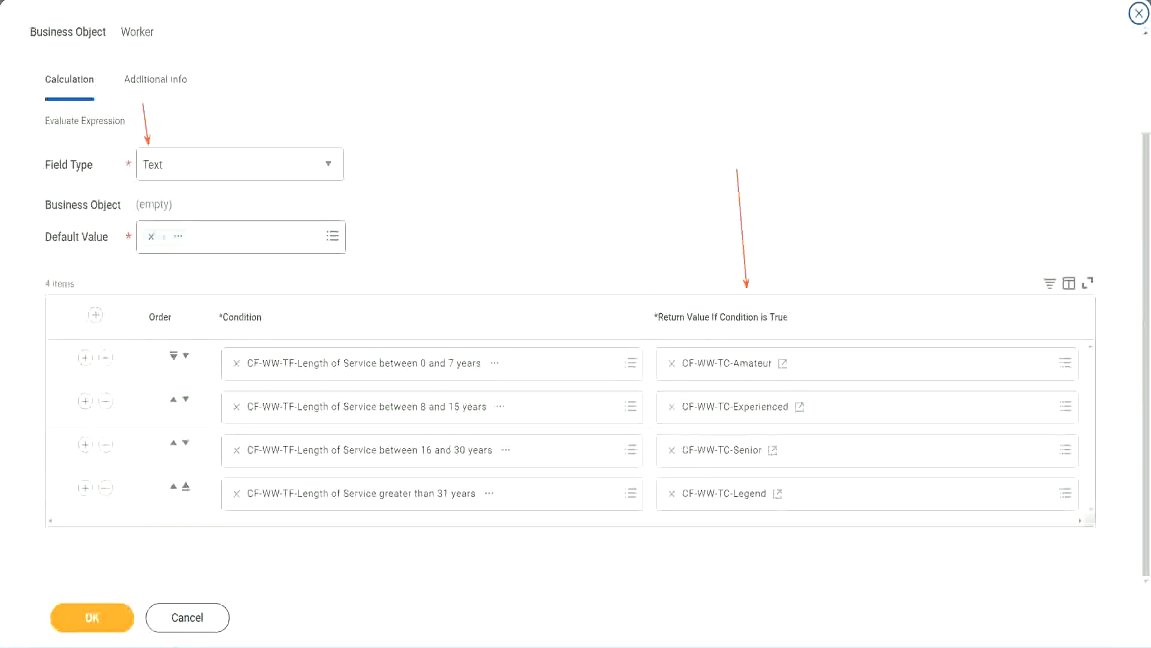
click(99, 614)
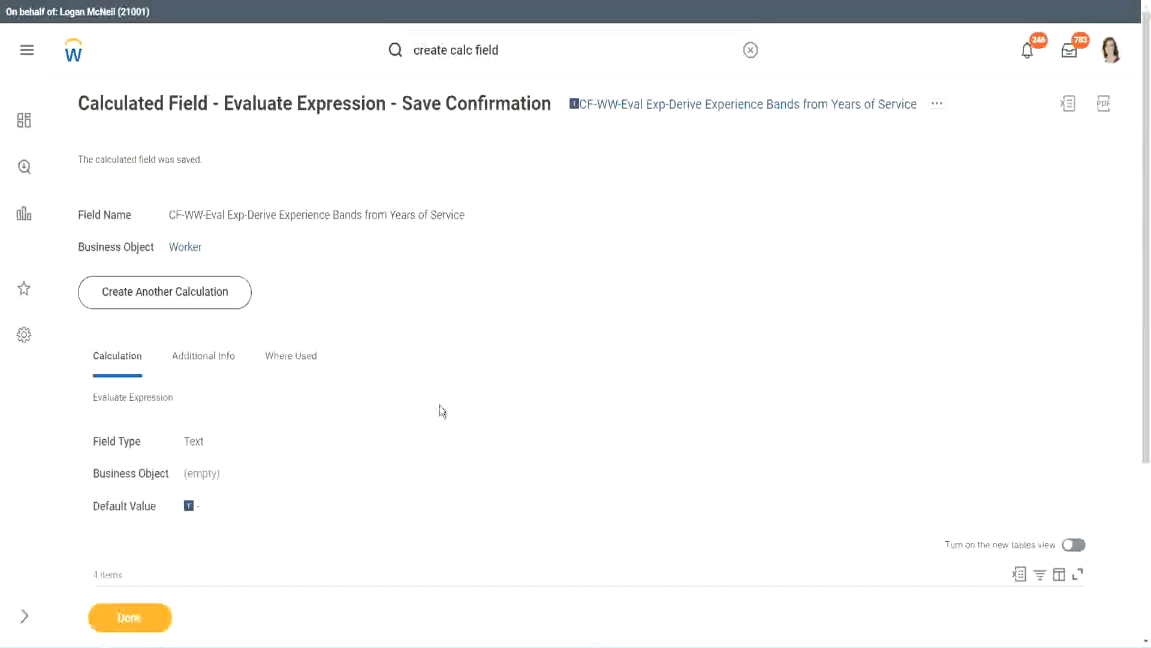
Check the saved field's conditions and copy the name of the Evaluate Expression calculated field
scroll(440, 404, down, 4)
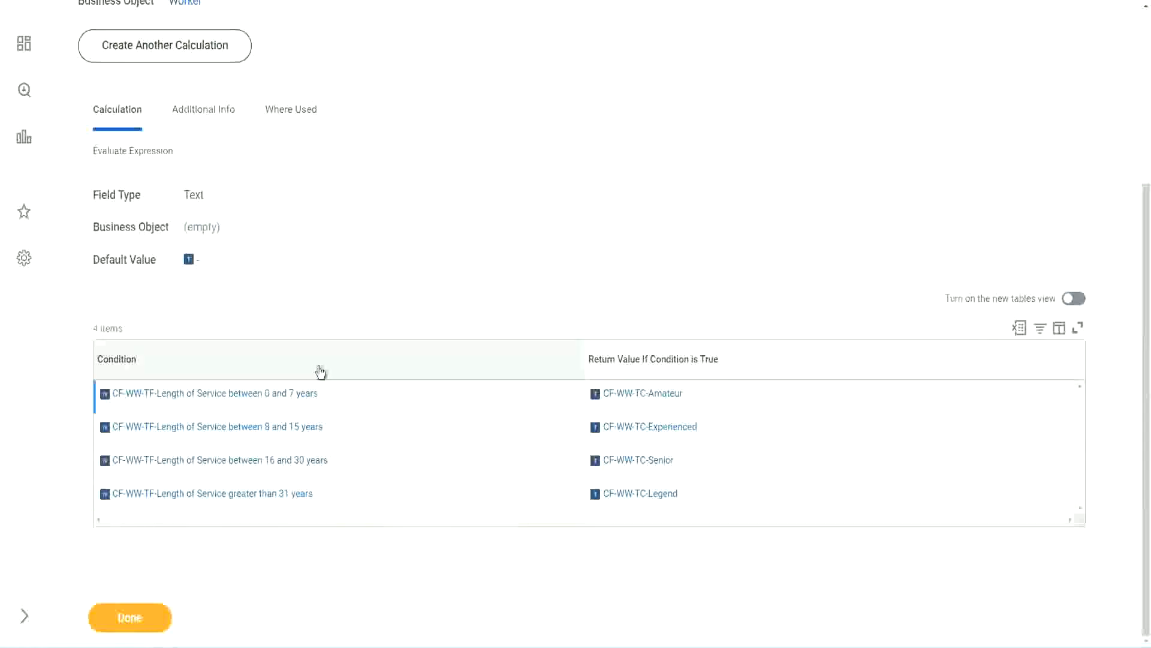
scroll(319, 367, up, 4)
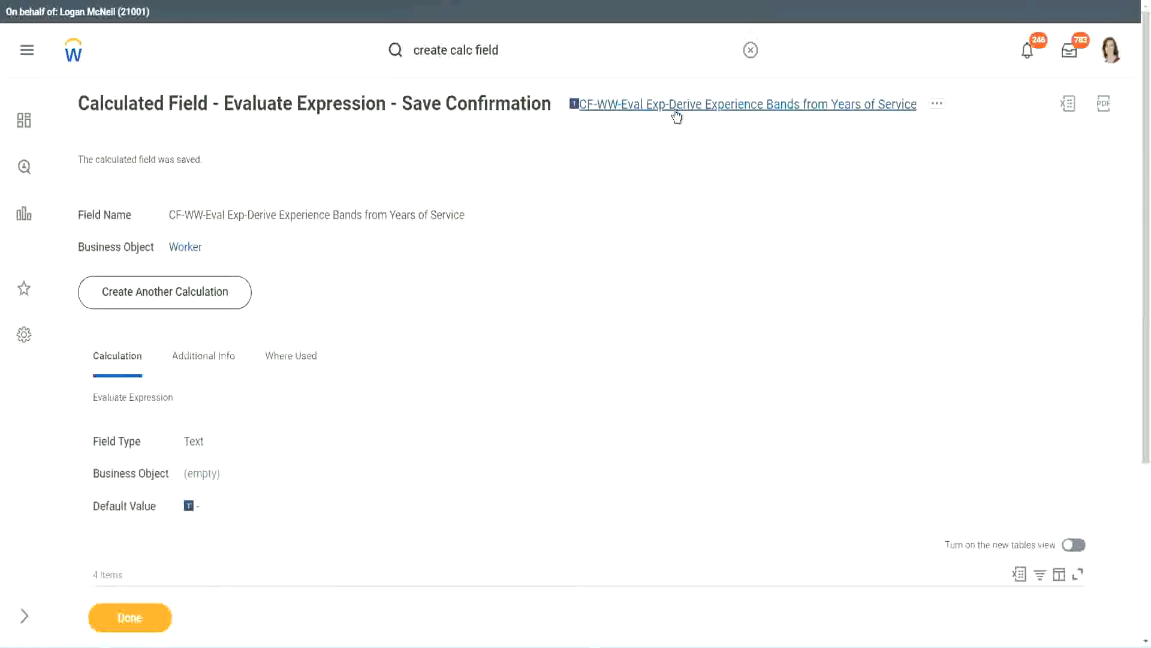
click(707, 181)
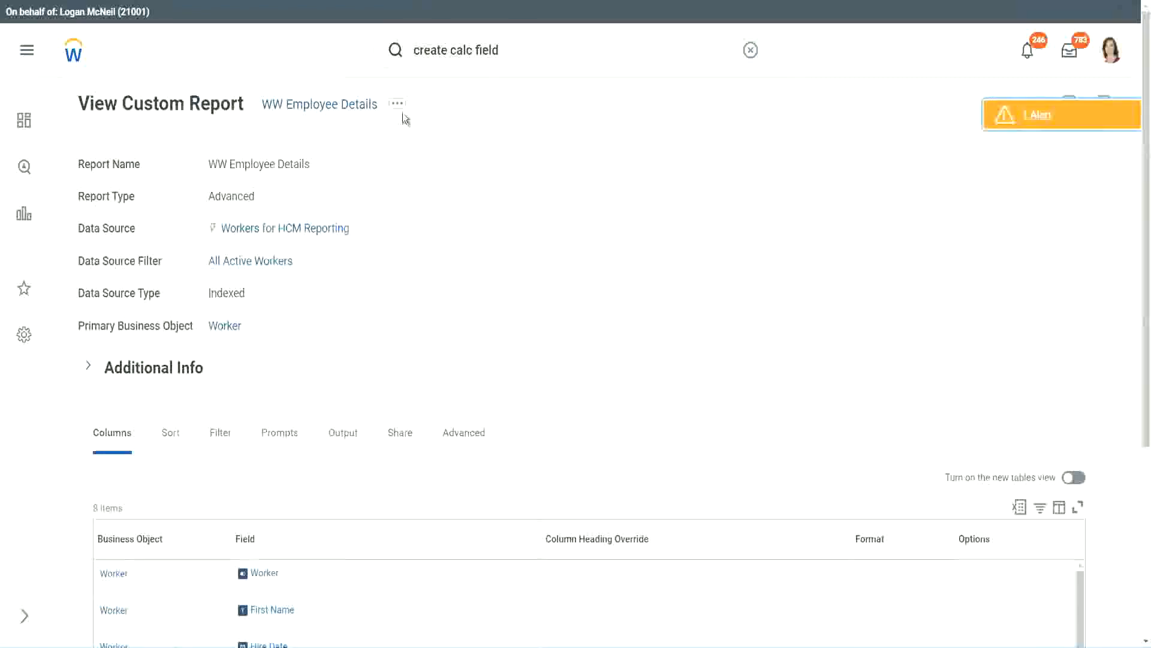
Open the WW Employee Details custom report for editing
click(400, 108)
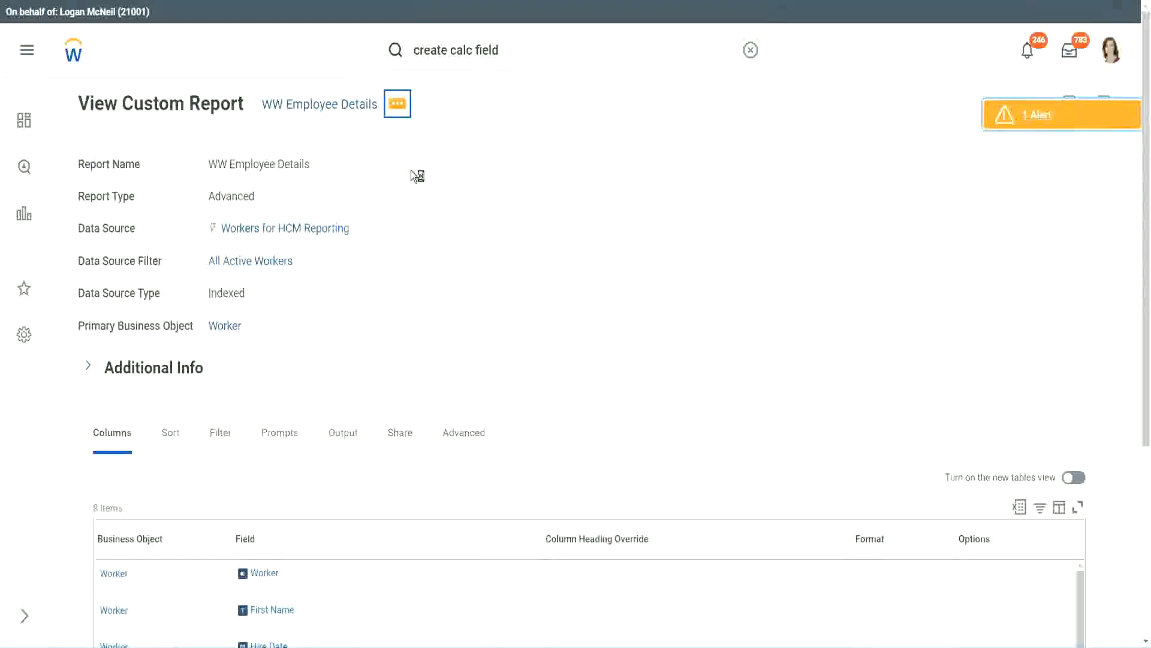
mouse_move(470, 171)
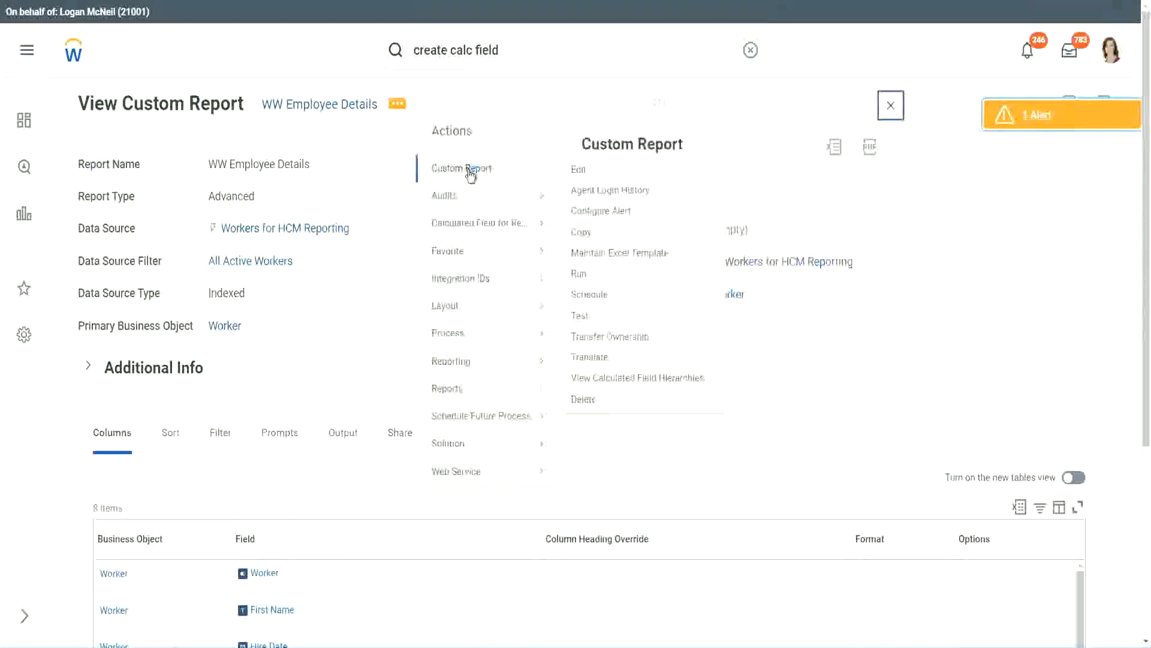
click(585, 172)
Add a new Worker row at the end of the report's columns and remove the Years of Service substring column
scroll(421, 262, down, 4)
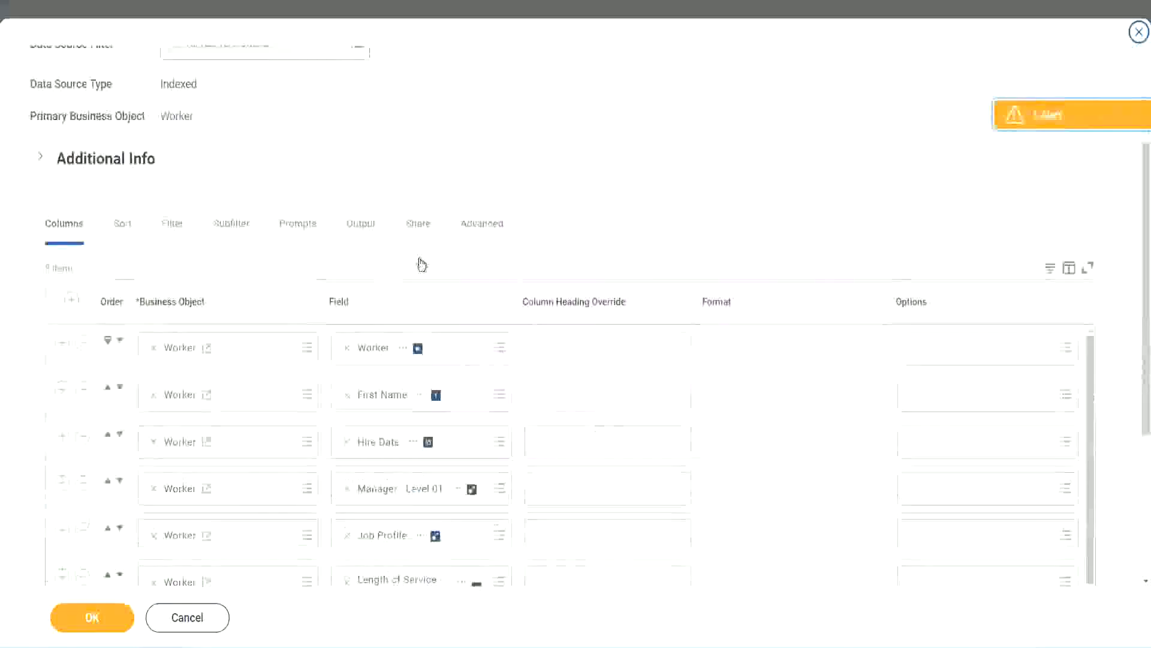
scroll(390, 288, down, 2)
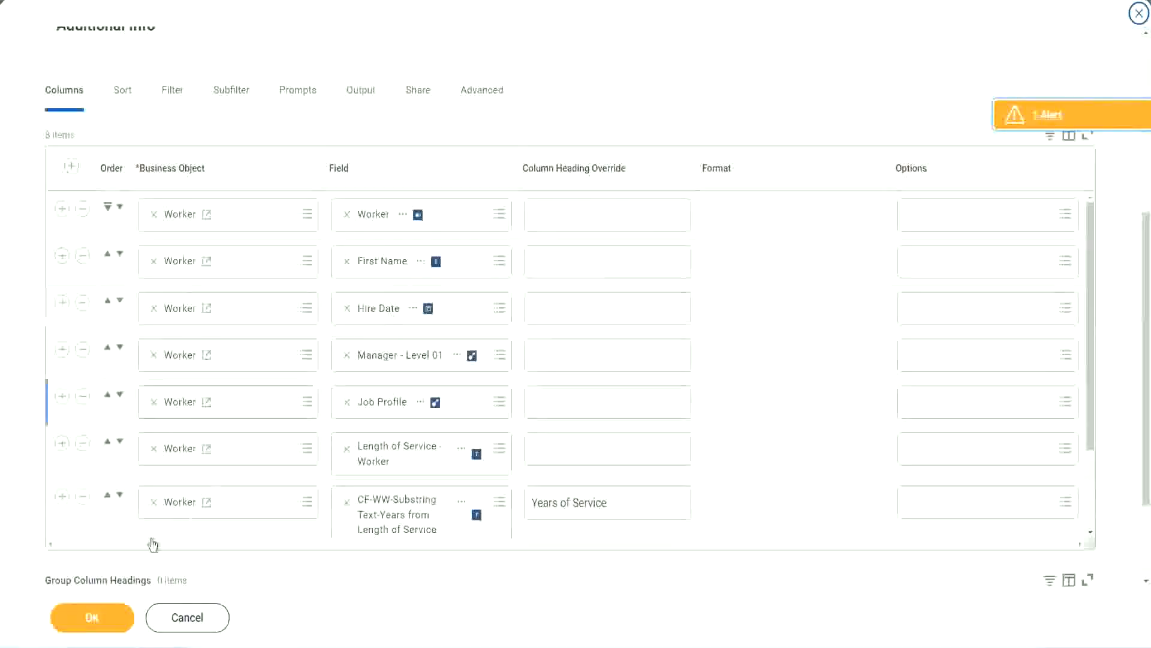
click(62, 497)
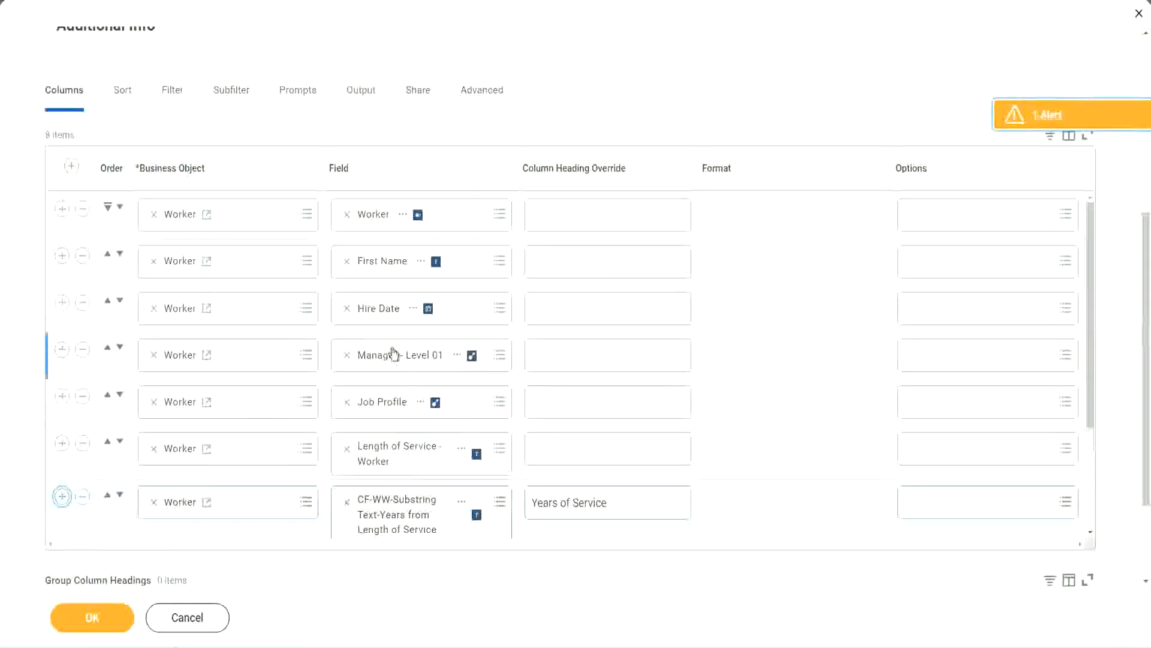
scroll(604, 394, down, 2)
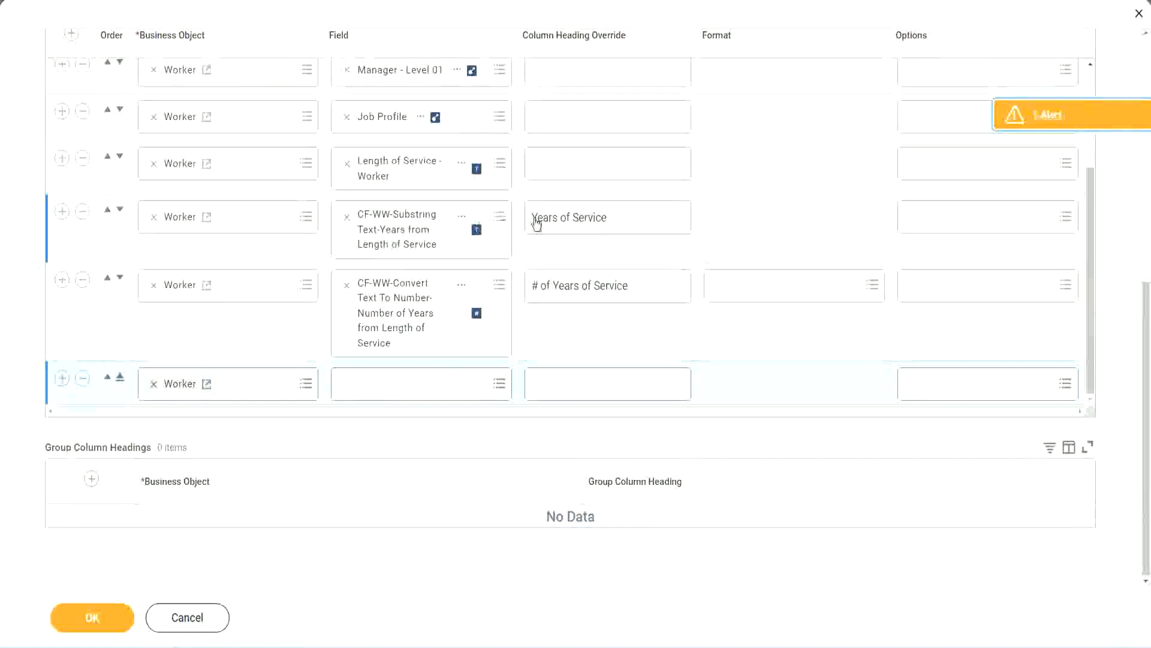
click(83, 211)
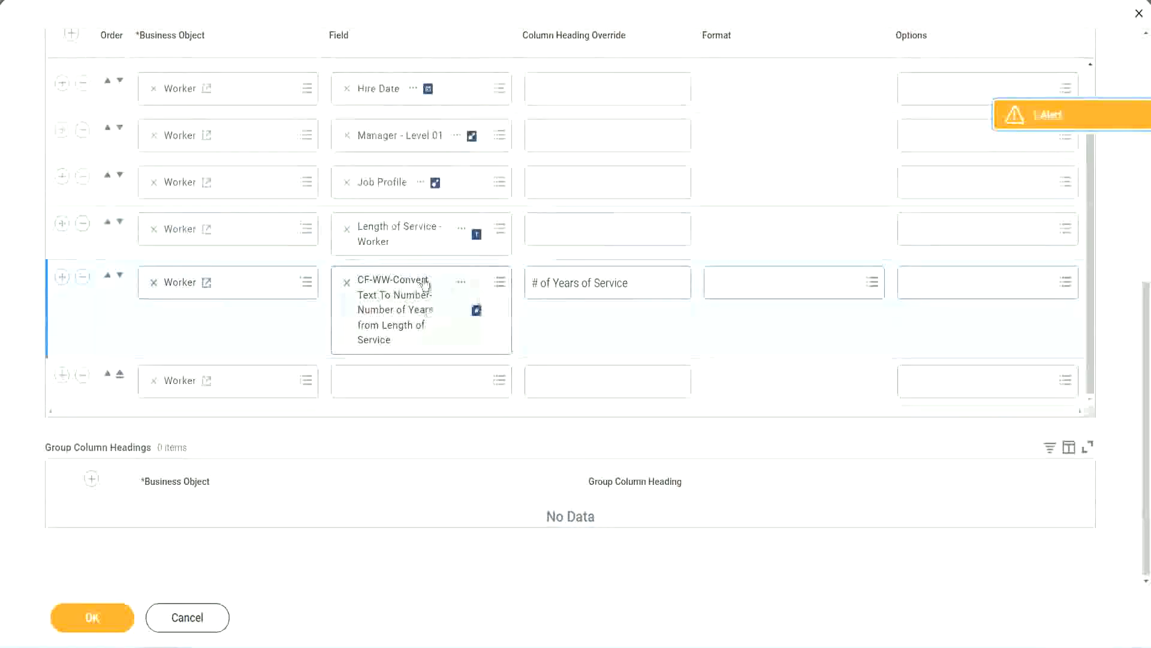
Set the new row's field to CF-WW-Eval Exp-Derive Experience Bands from Years of Service with column heading Experience Bands, and save the report
click(377, 380)
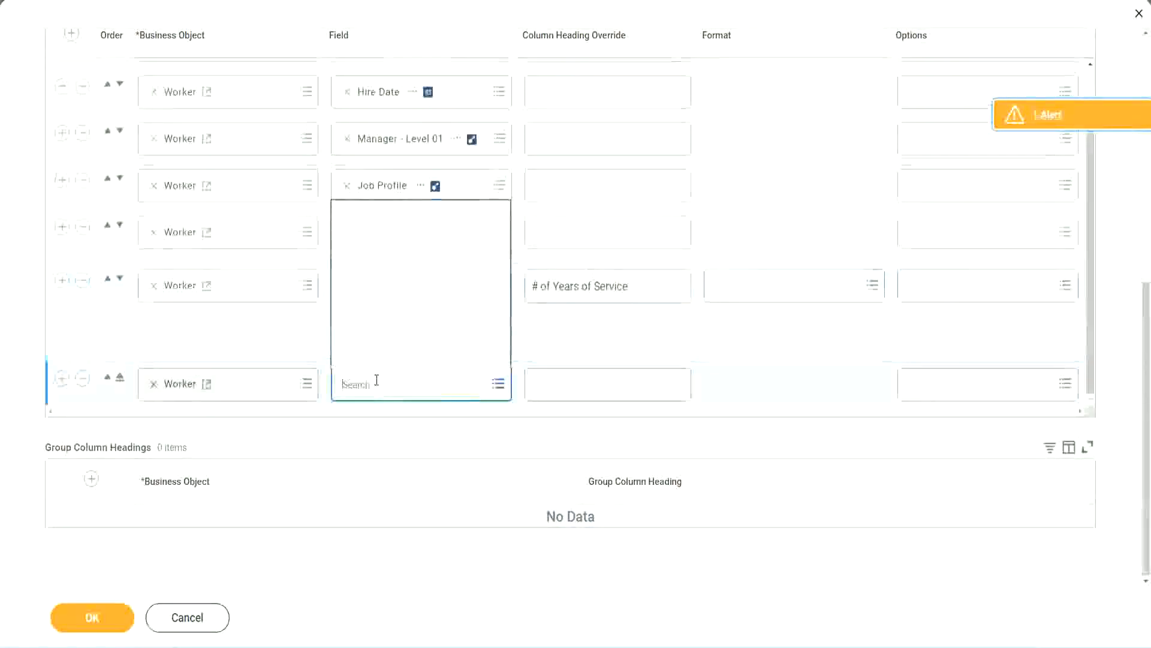
key(ctrl+v)
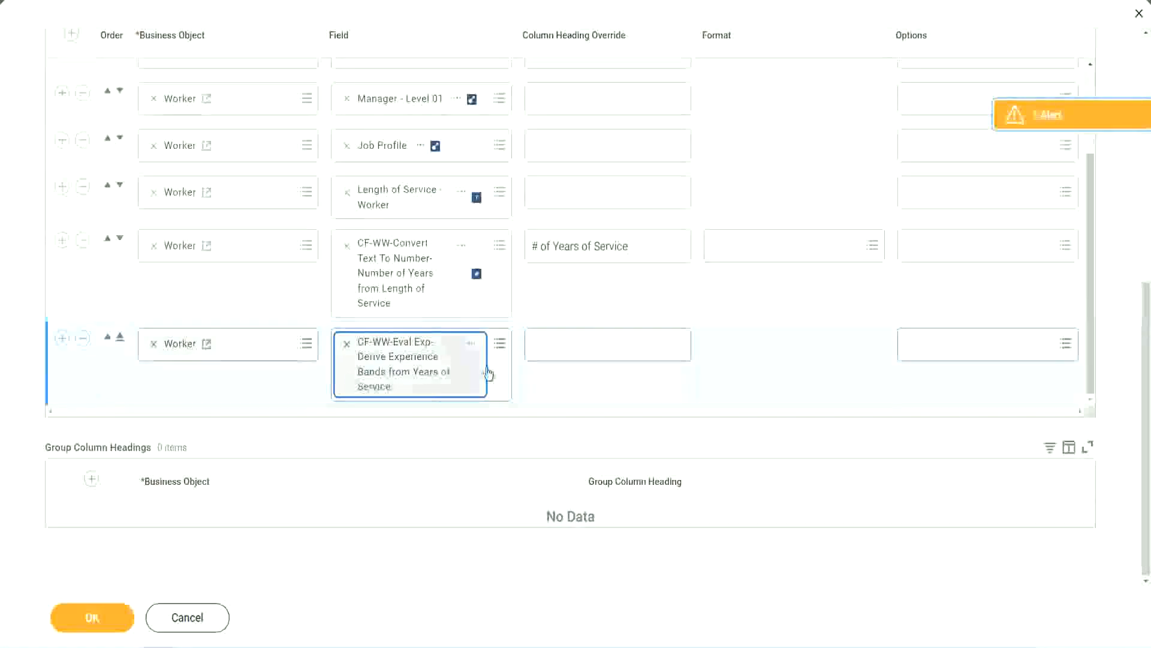
click(586, 345)
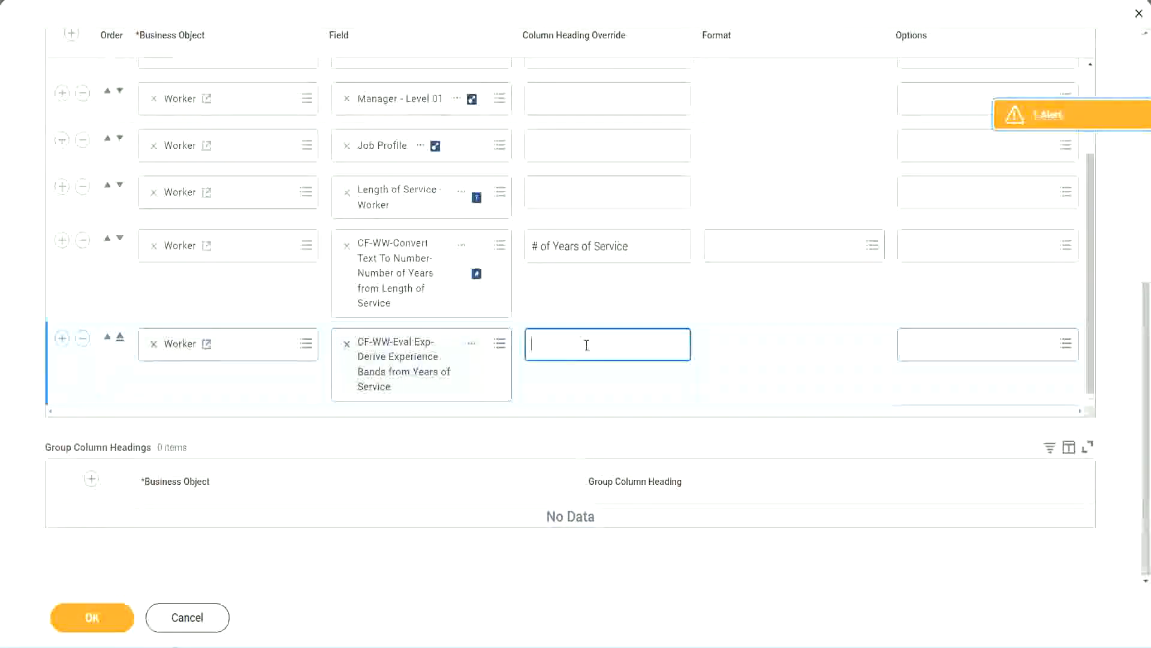
text(Expe)
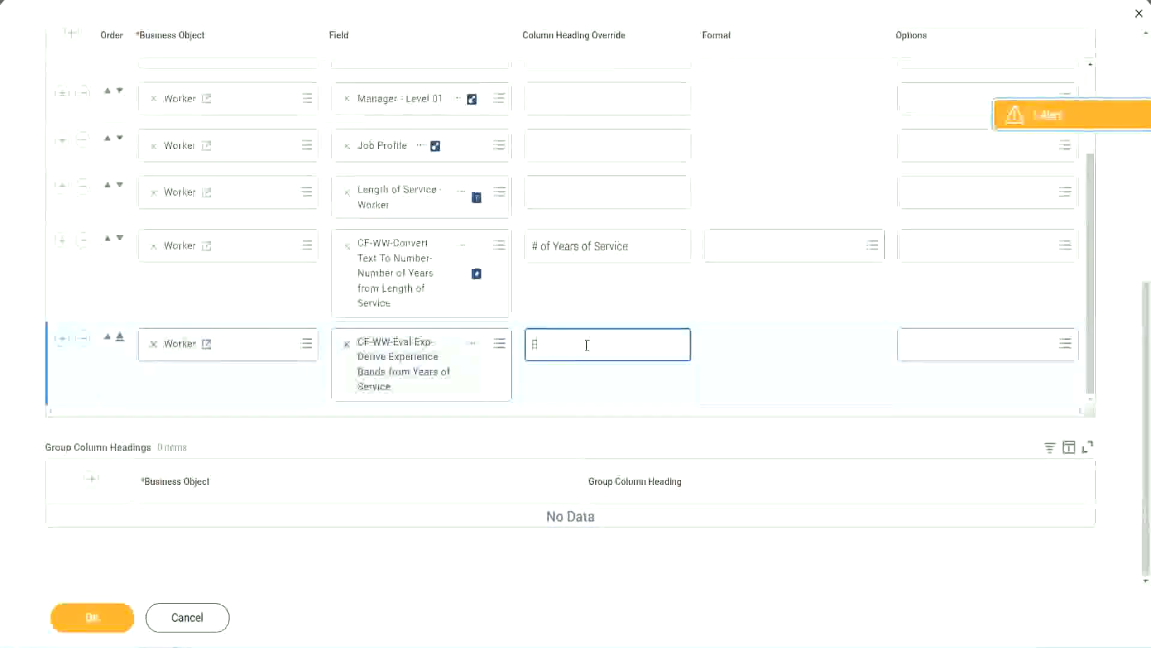
text(rience)
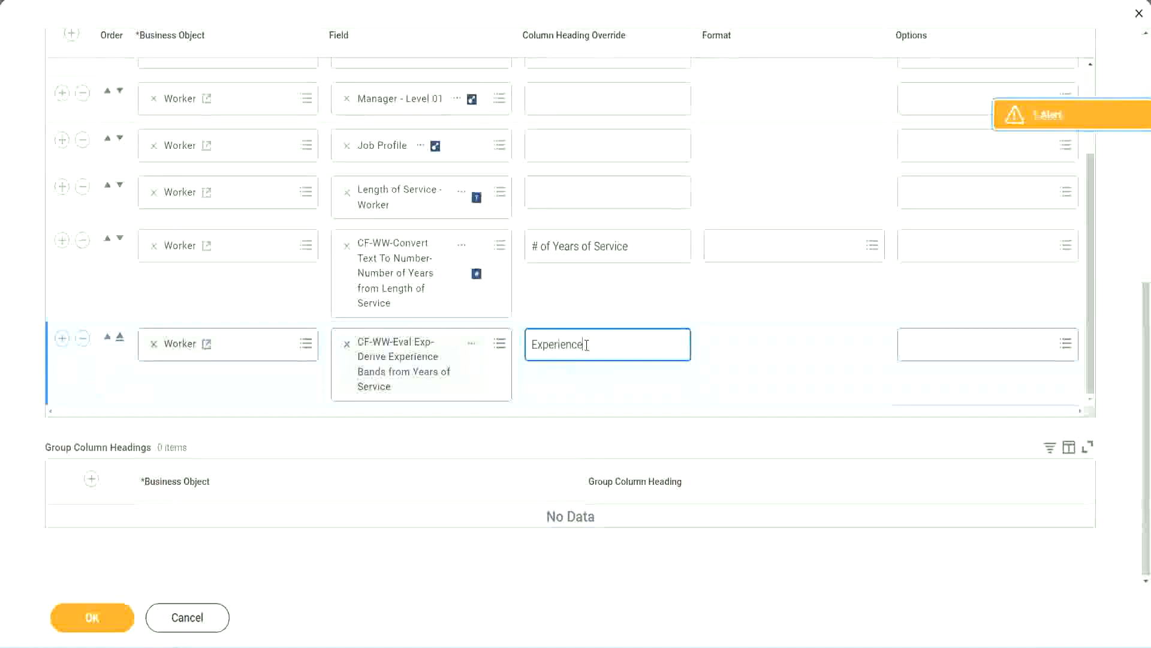
text( Bands)
click(109, 619)
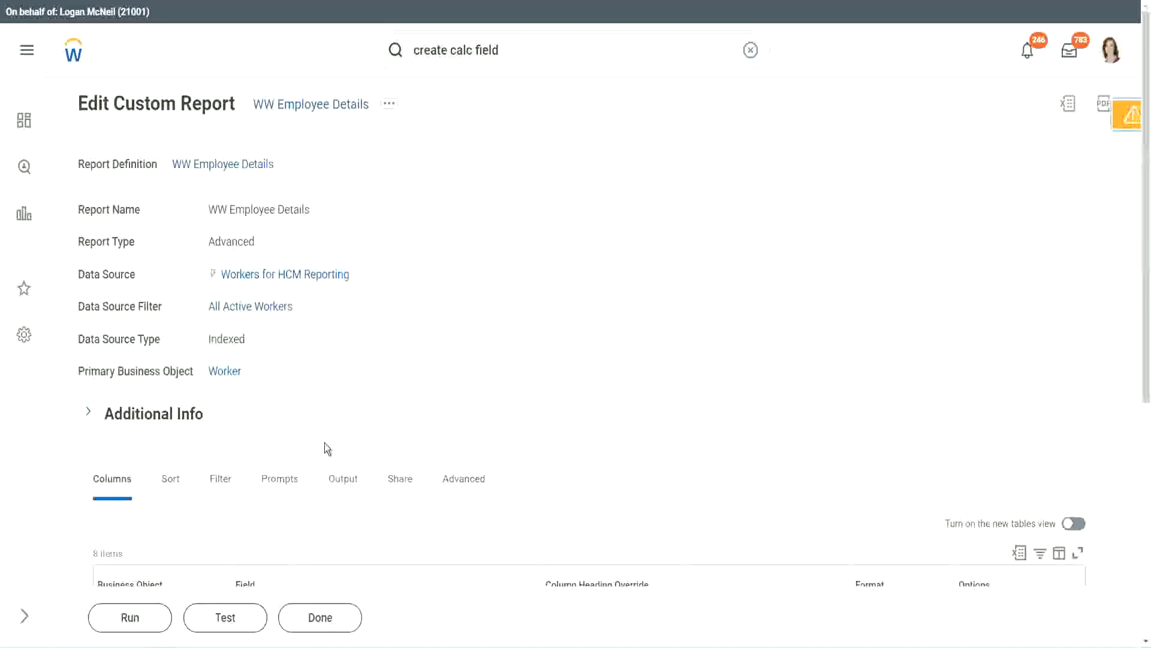
Run the WW Employee Details report with all prompts left blank and check the first worker's years of service and experience band
scroll(359, 405, down, 4)
click(135, 618)
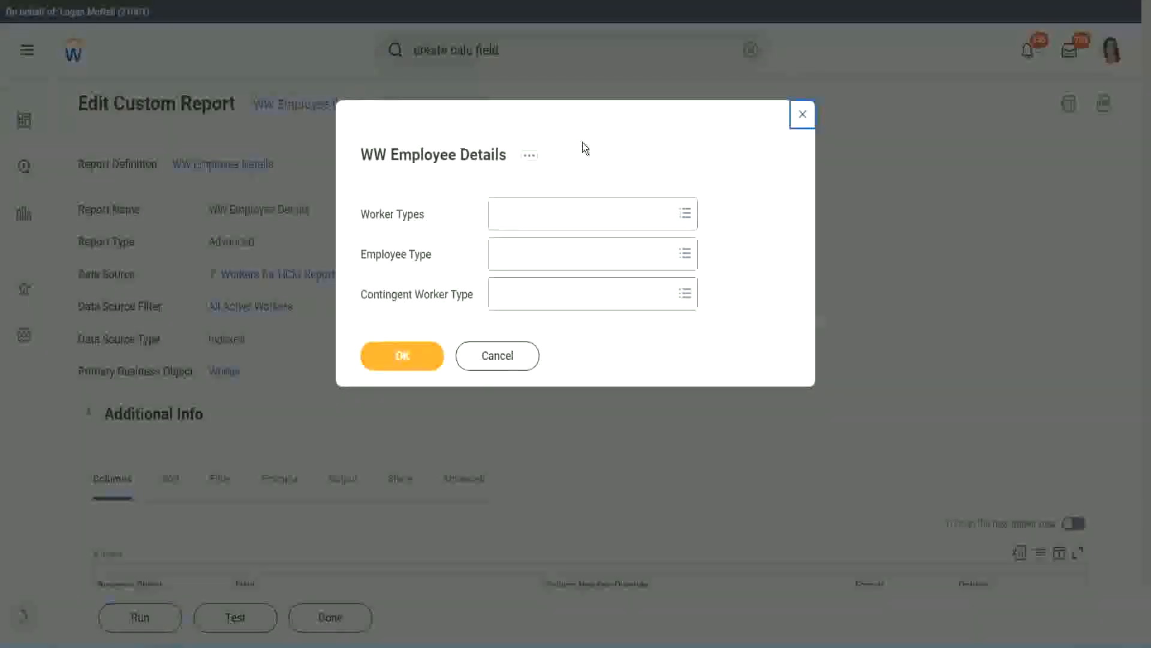
click(399, 354)
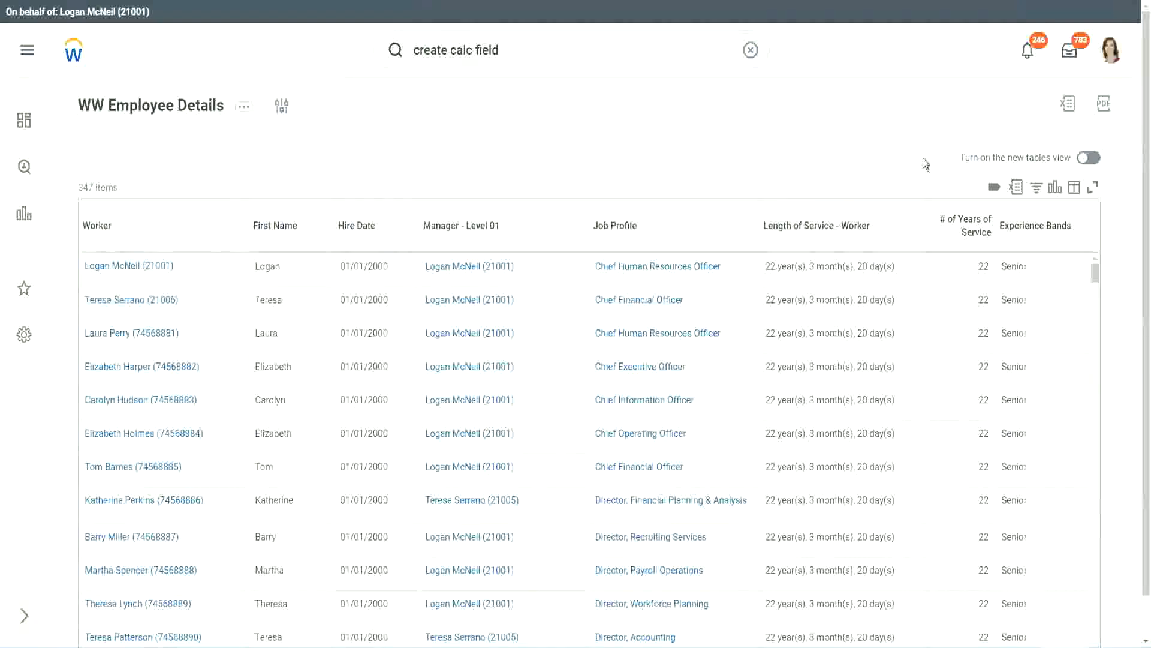
scroll(954, 192, down, 1)
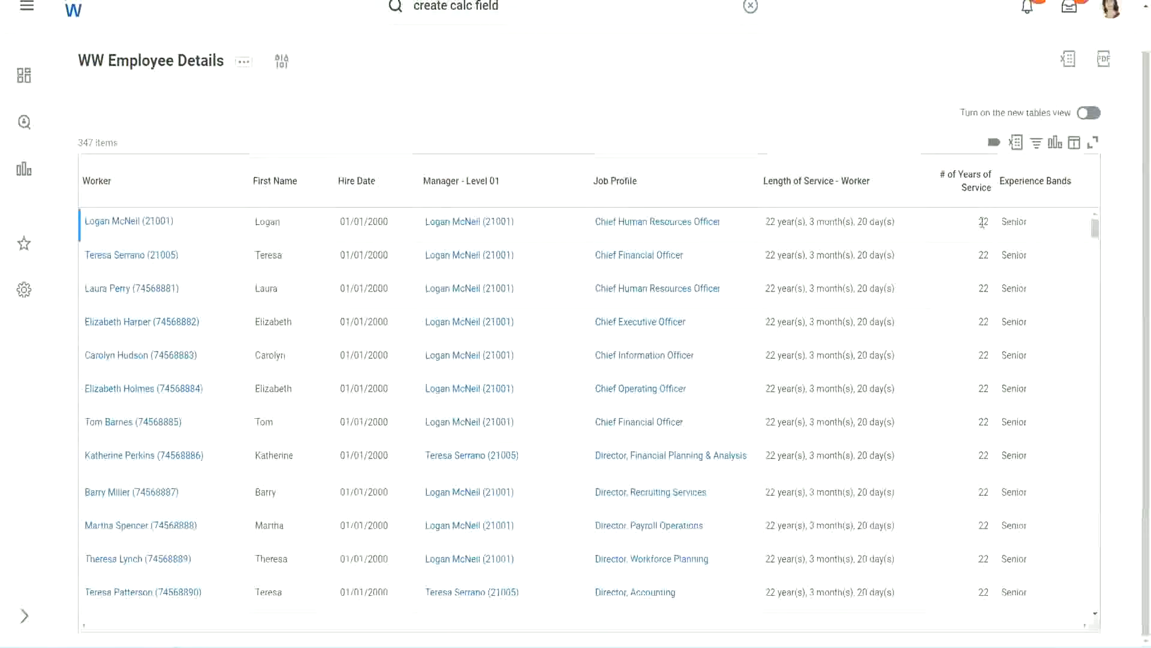
double_click(984, 222)
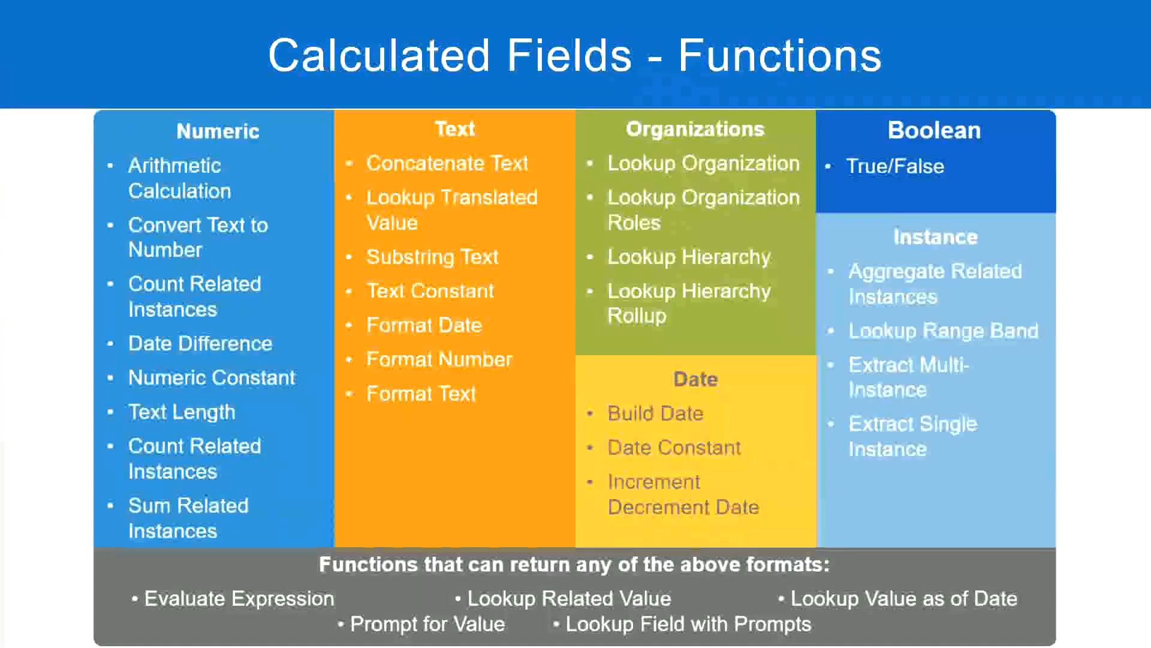
Switch to the Notepad++ notes and check the year range defined for the Senior band
key(alt+Tab)
click(293, 209)
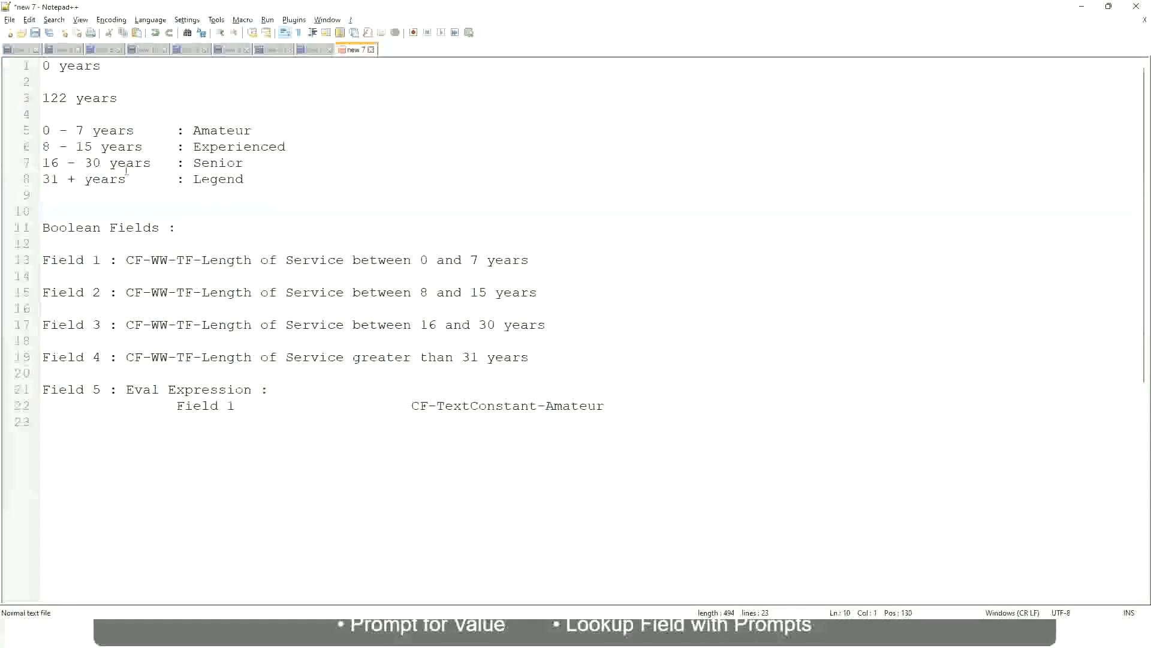
click(204, 161)
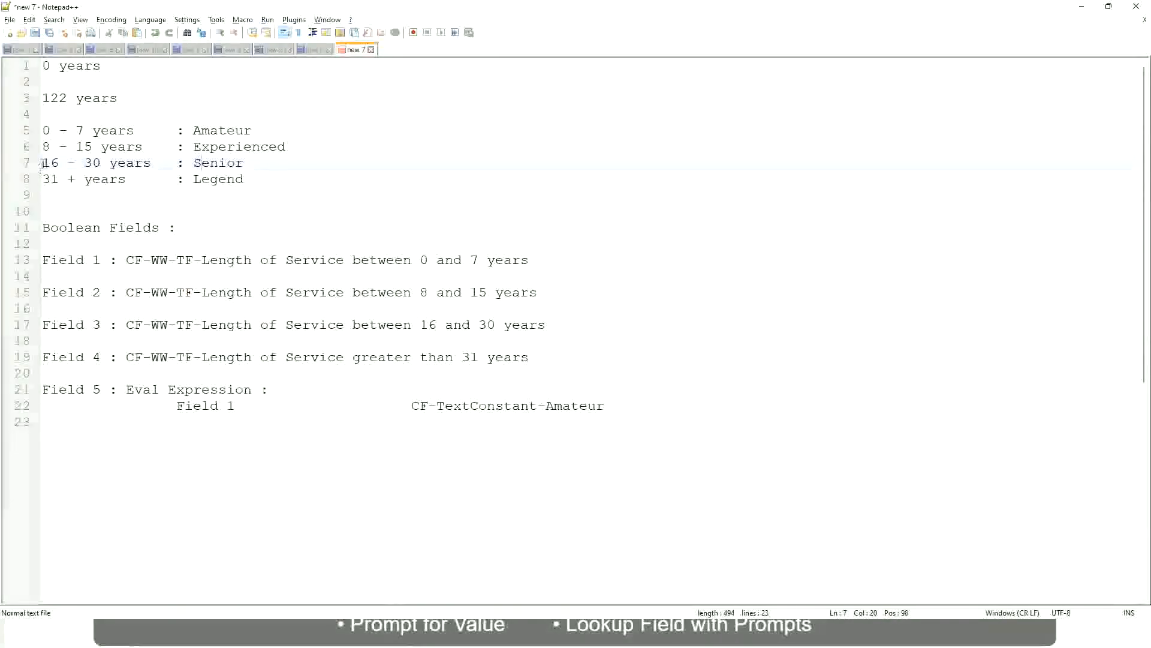
drag(42, 163, 112, 164)
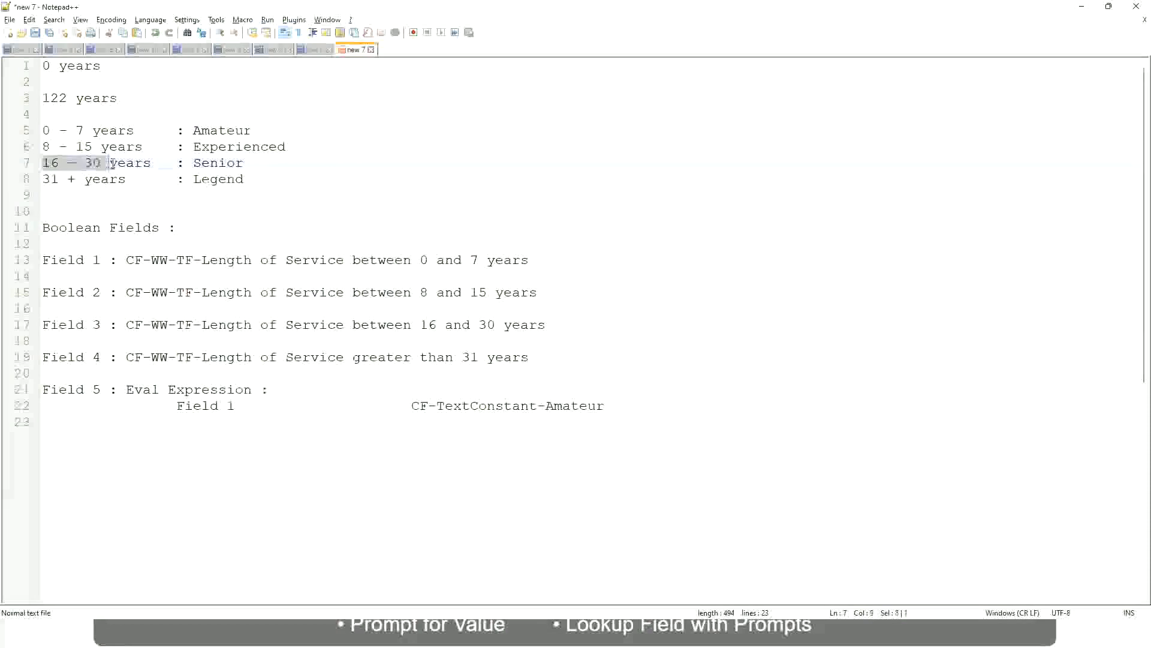
double_click(214, 164)
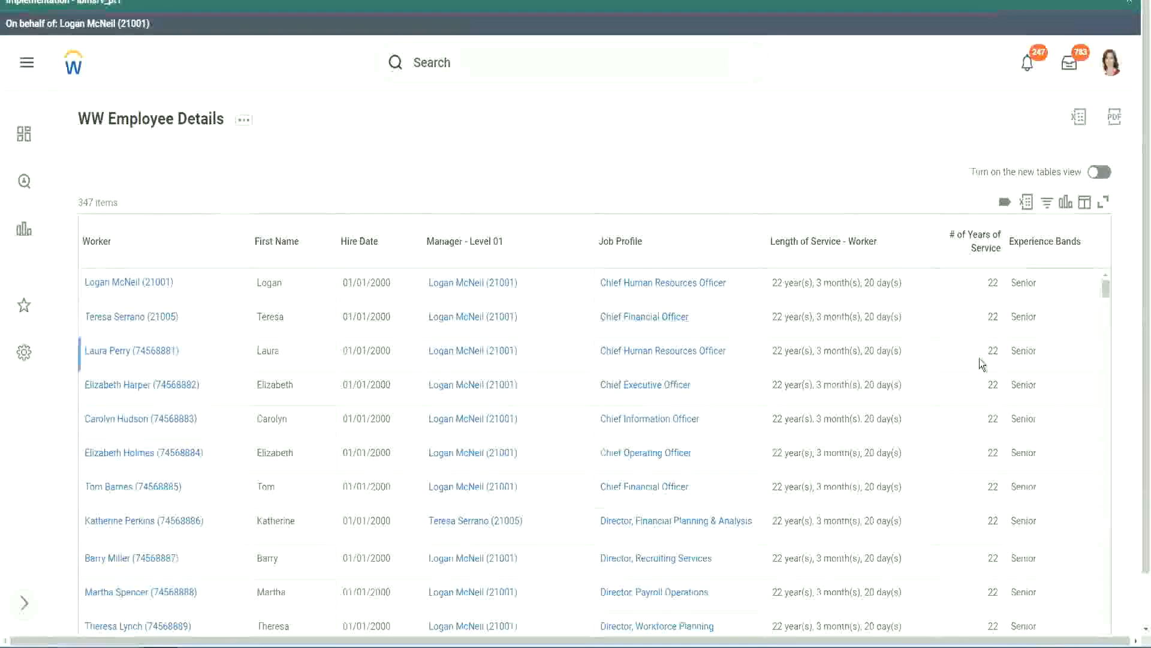
Return to the Workday report results and compare the workers' years of service with their experience bands
scroll(980, 360, down, 2)
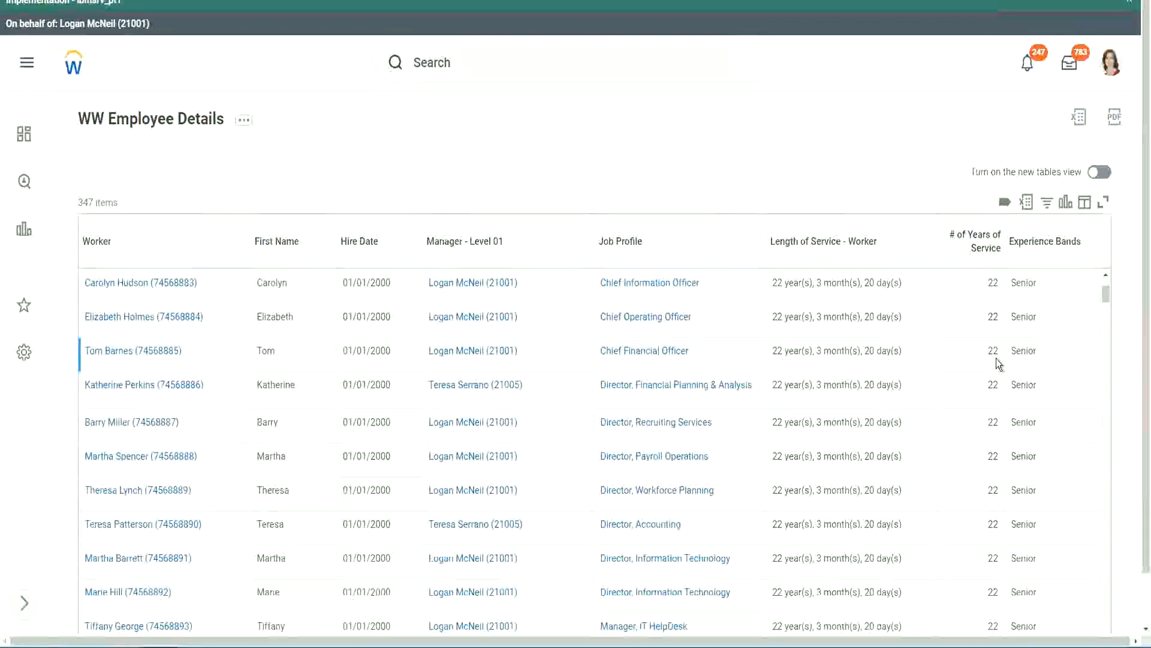
scroll(996, 360, down, 5)
scroll(1006, 400, down, 5)
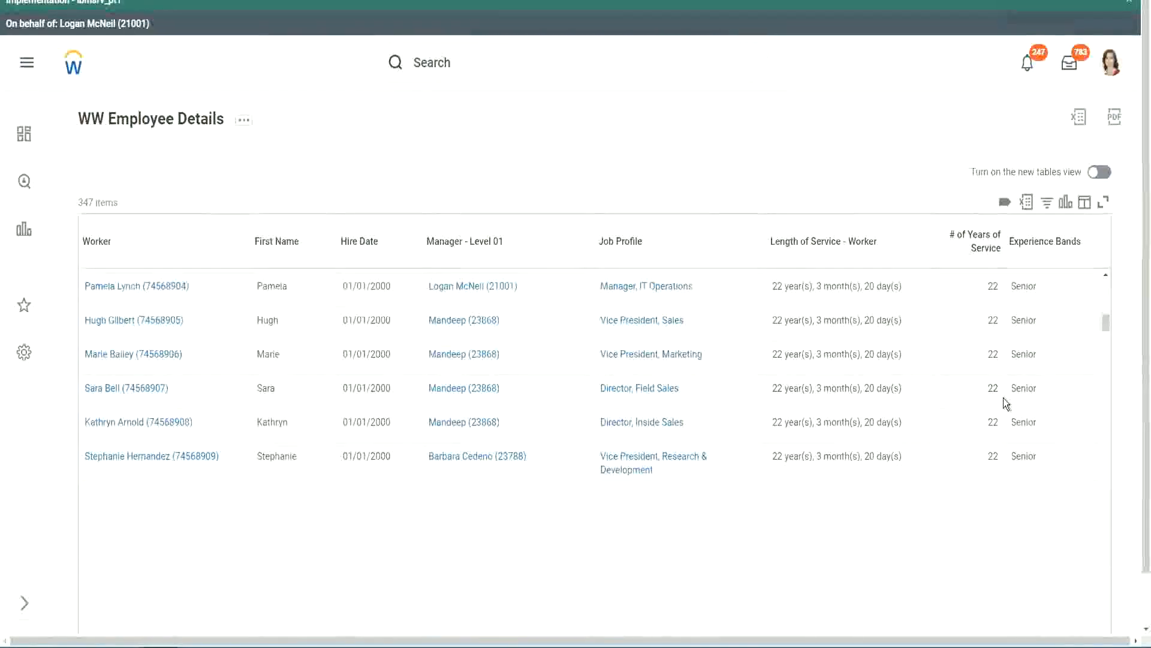
scroll(1020, 413, down, 2)
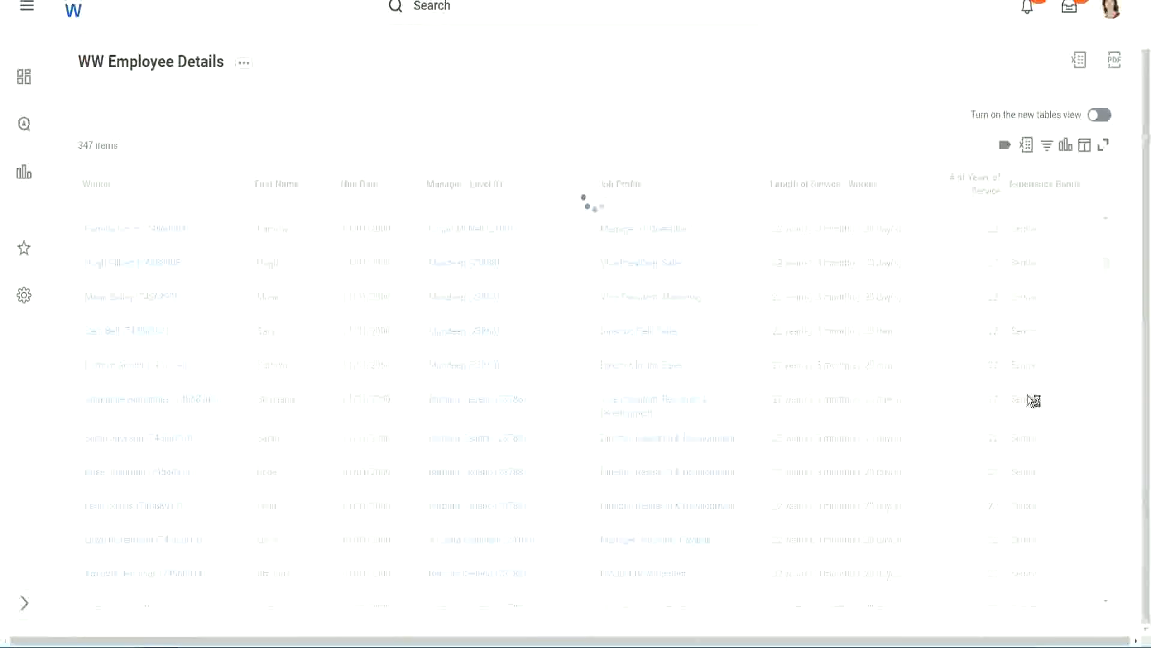
scroll(1067, 339, down, 4)
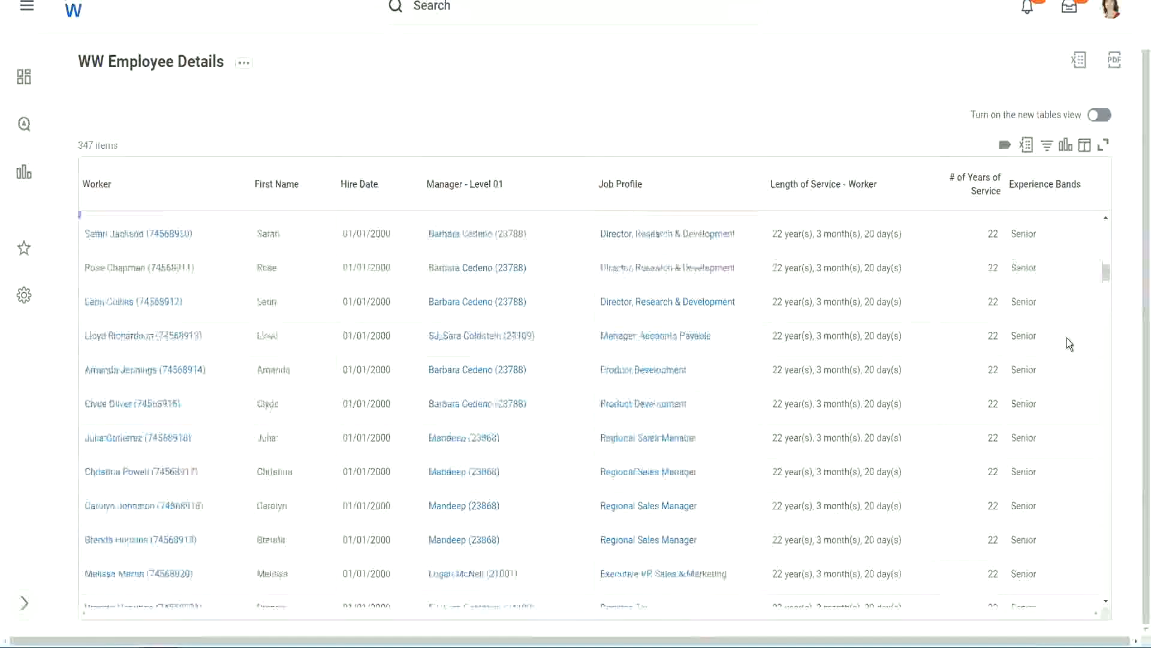
scroll(1067, 338, down, 3)
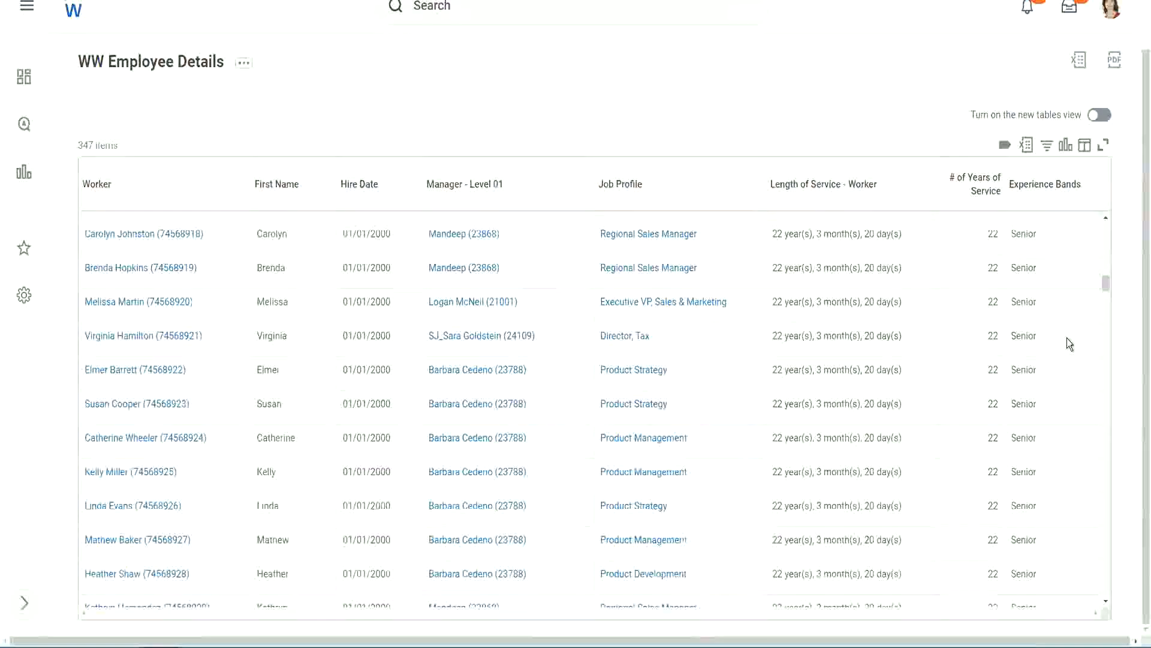
scroll(1067, 337, down, 8)
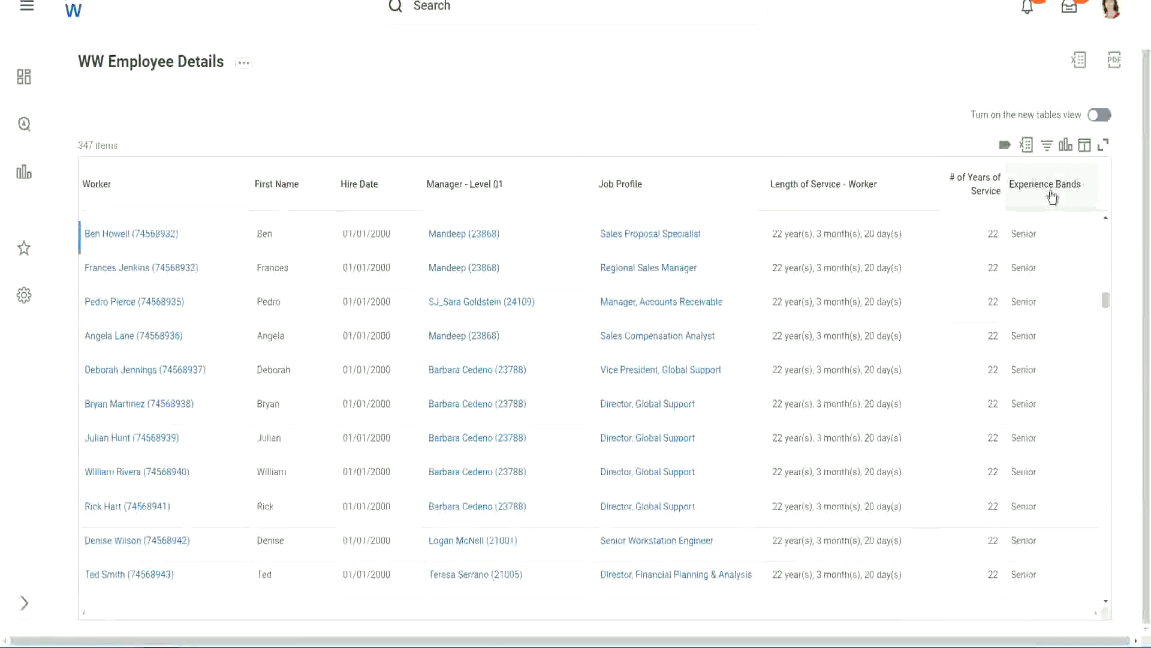
Filter the report's Experience Bands column to values containing Amateur
click(1051, 195)
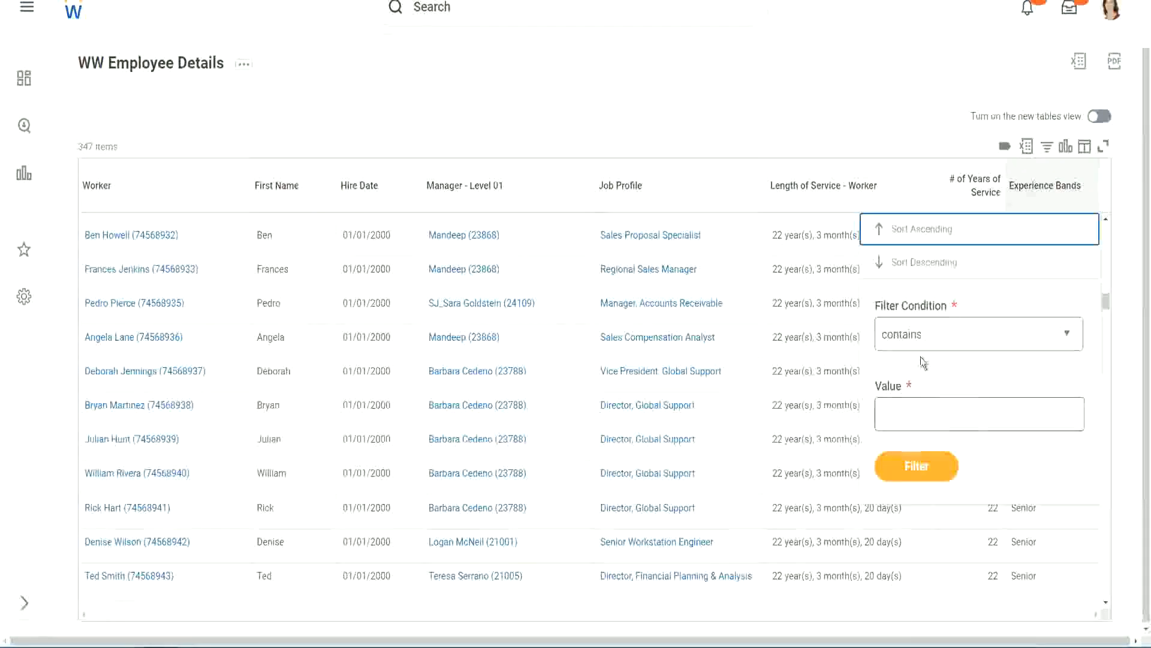
click(913, 404)
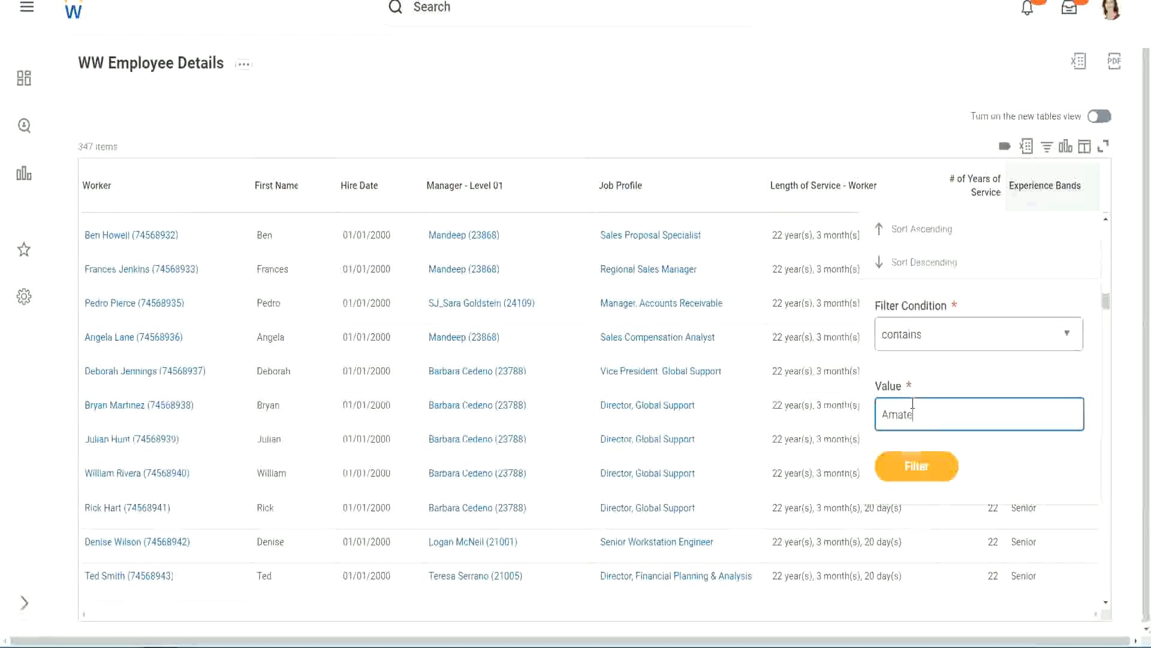
click(908, 470)
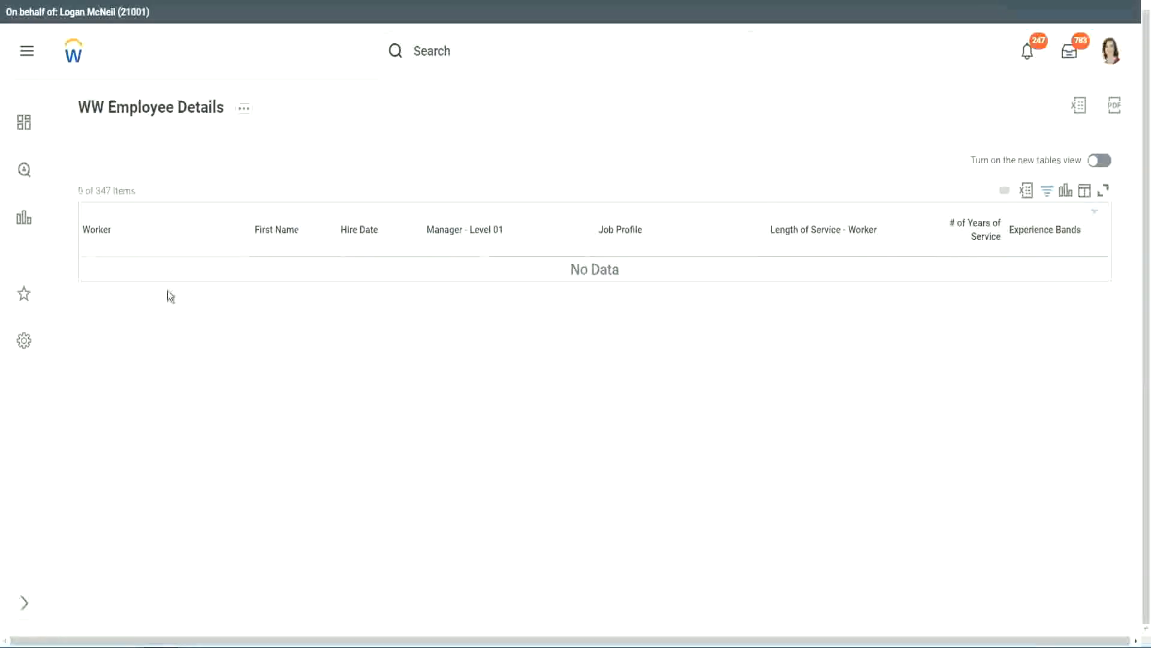
Change the Experience Bands filter value to Legend and apply it
click(1043, 233)
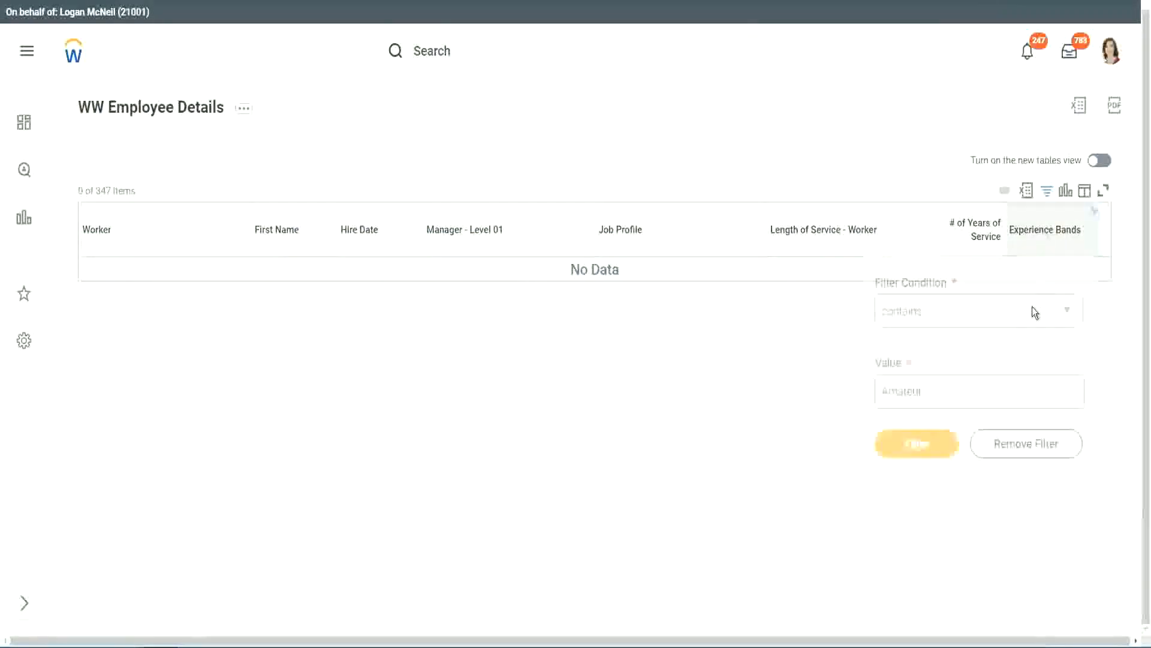
drag(931, 387, 822, 395)
click(946, 433)
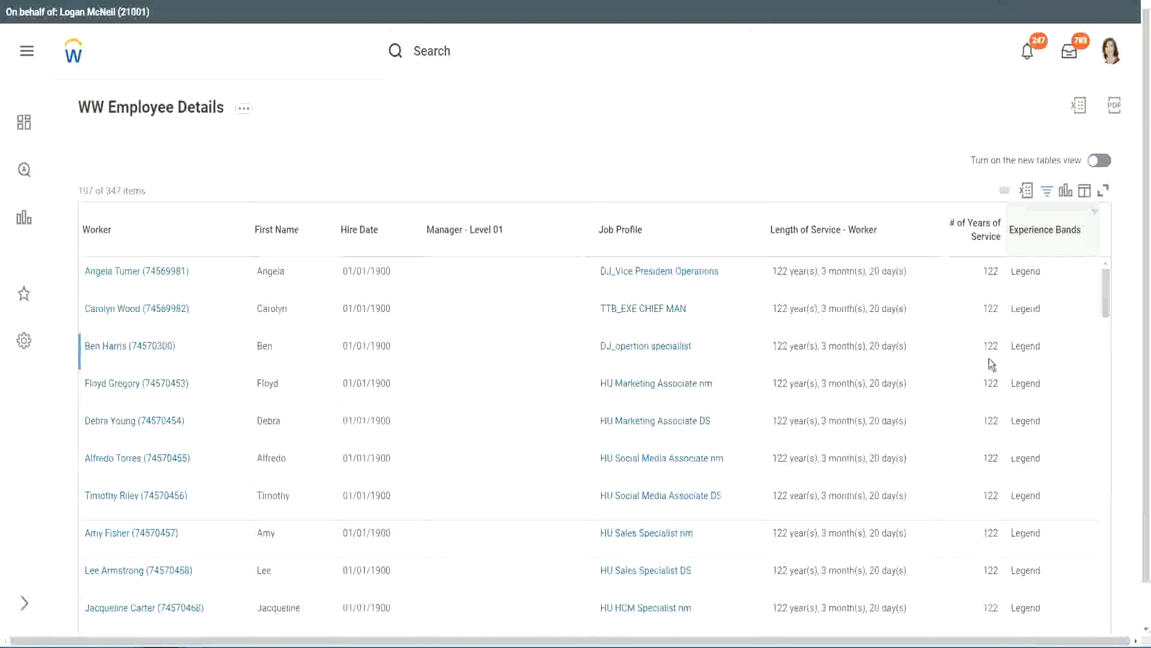
Examine the hire dates and years of service of the workers in the Legend band through to the last rows
scroll(988, 358, down, 15)
scroll(988, 358, down, 5)
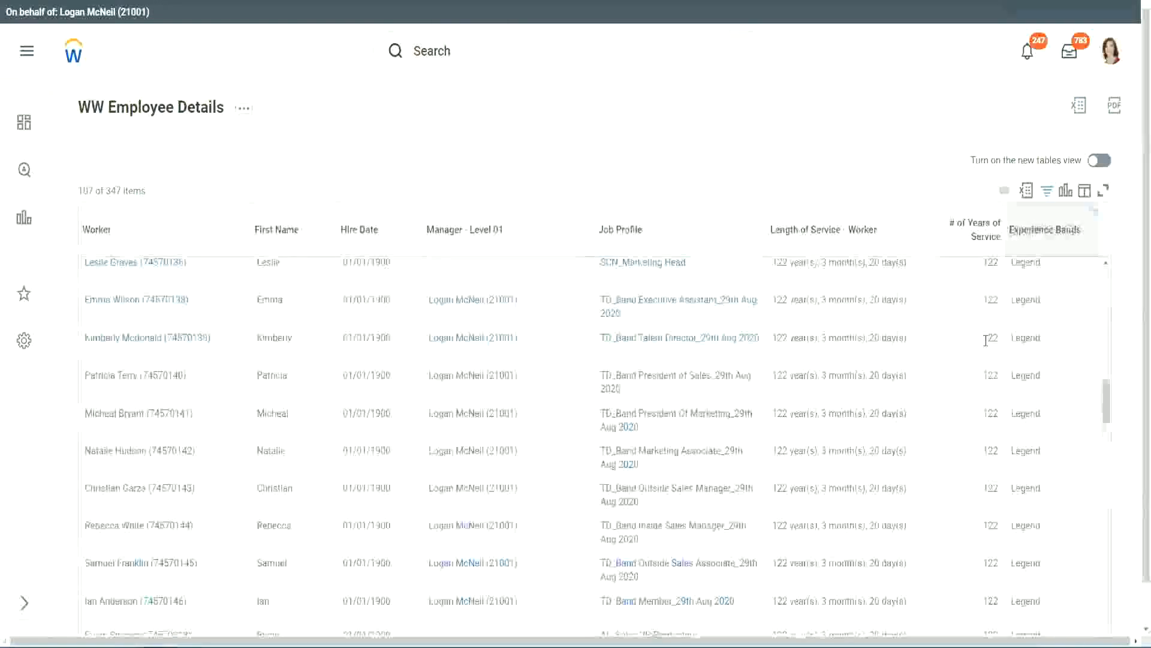
scroll(986, 341, down, 15)
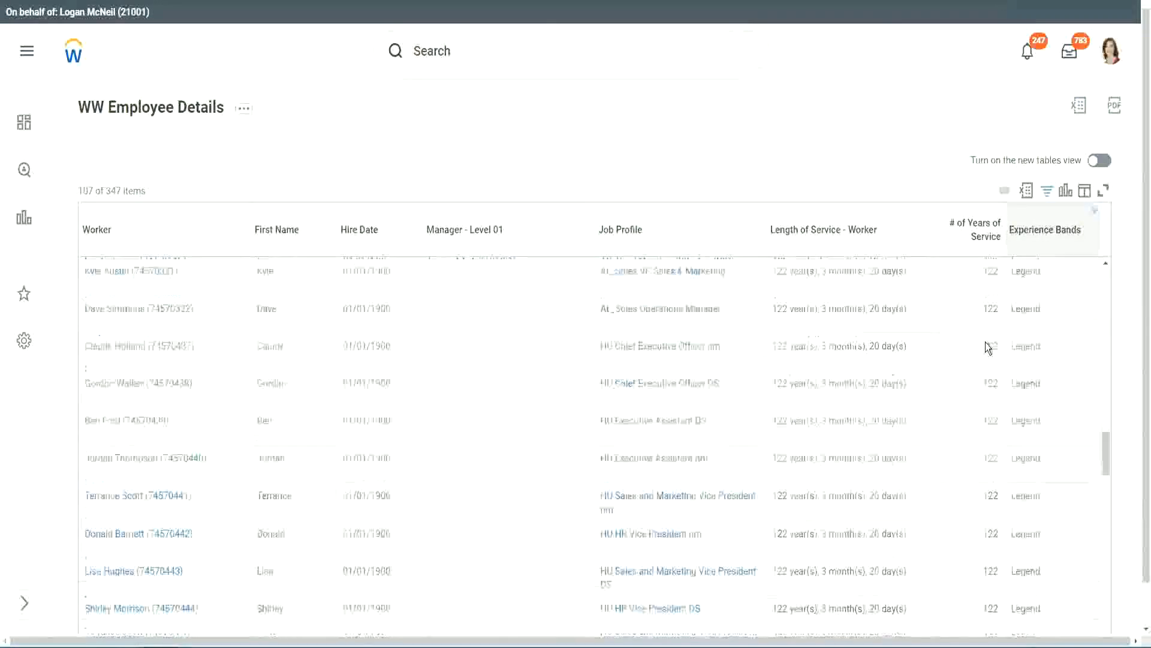
double_click(373, 468)
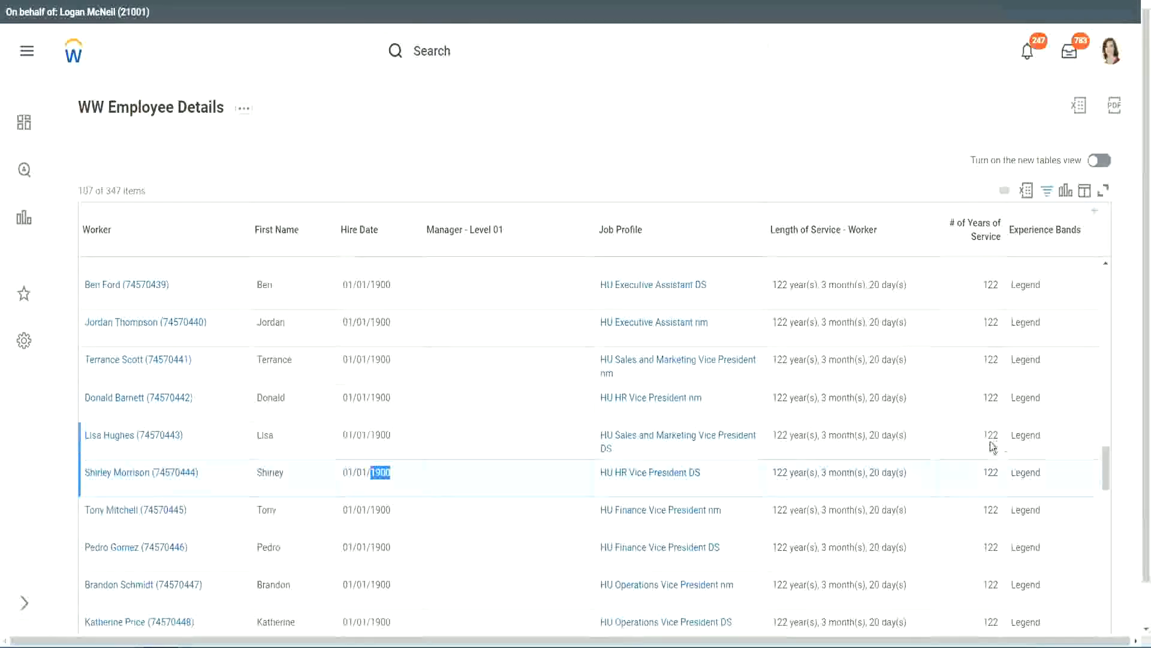
scroll(979, 451, down, 1)
scroll(977, 445, down, 3)
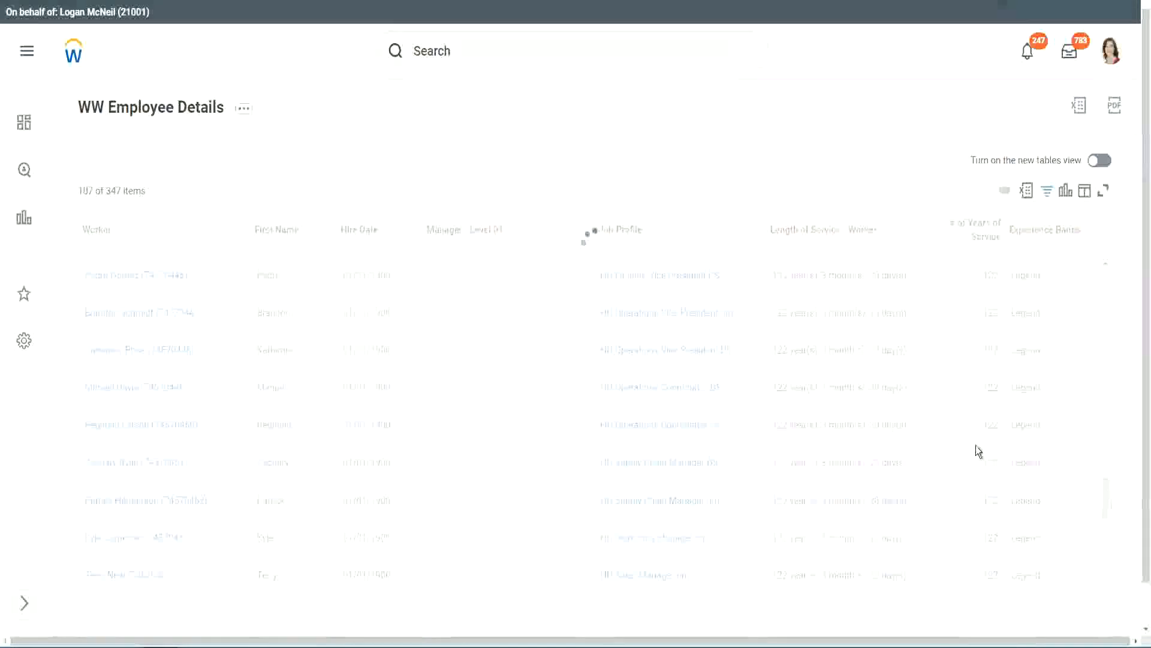
scroll(977, 445, down, 20)
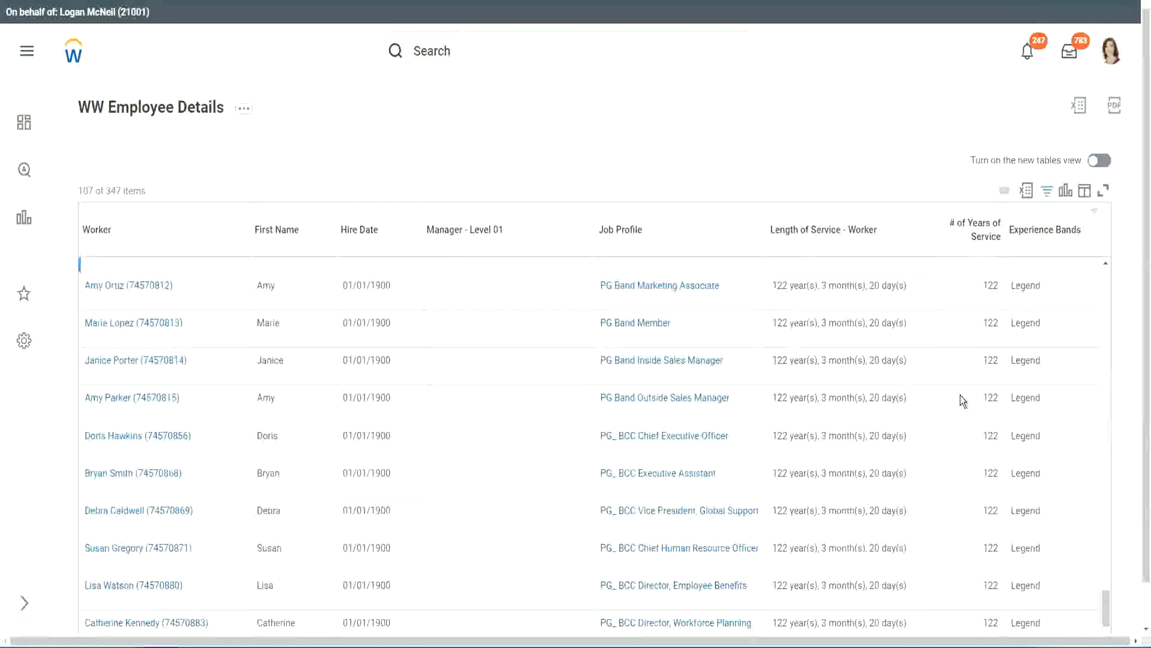
scroll(960, 395, down, 3)
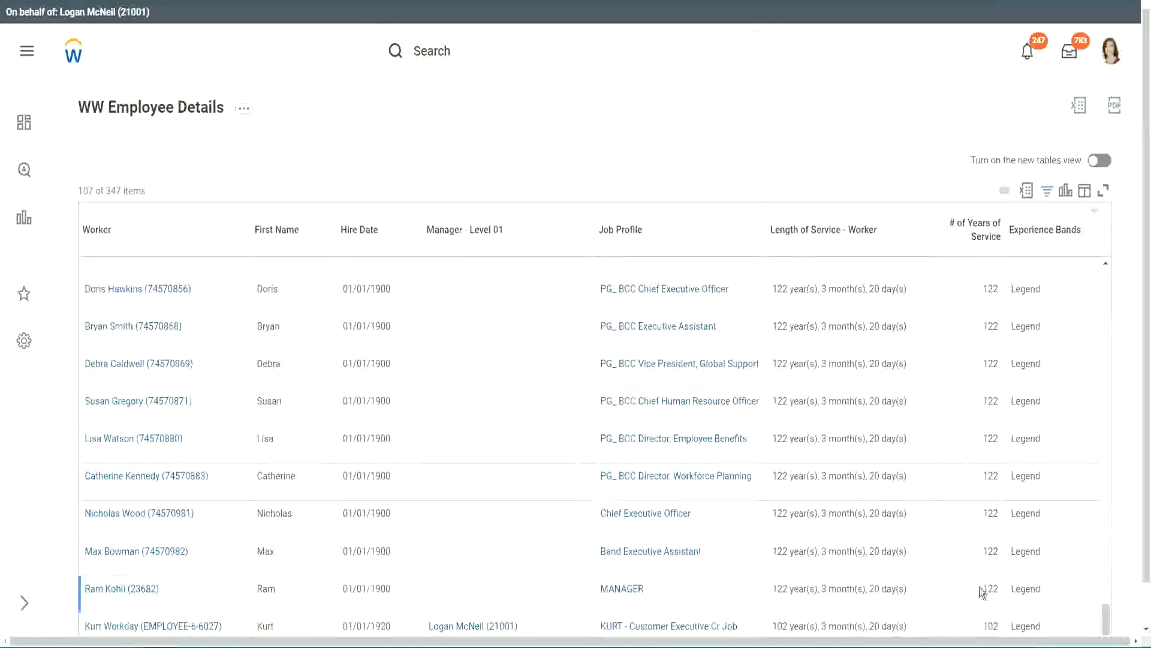
double_click(988, 623)
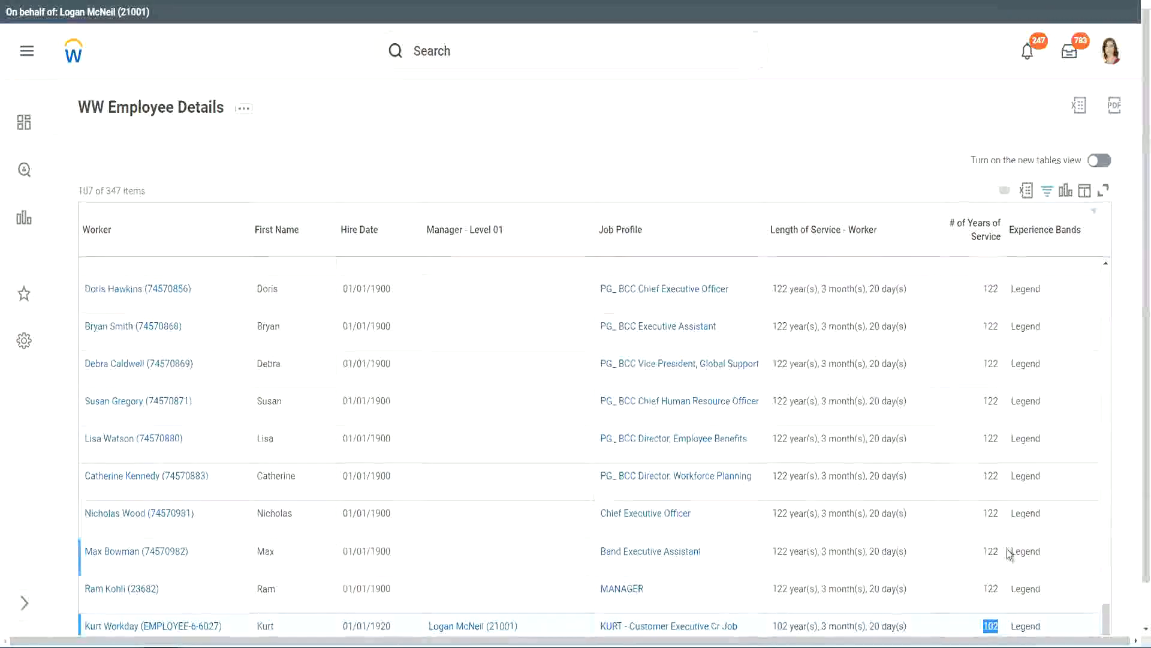
drag(990, 512, 999, 513)
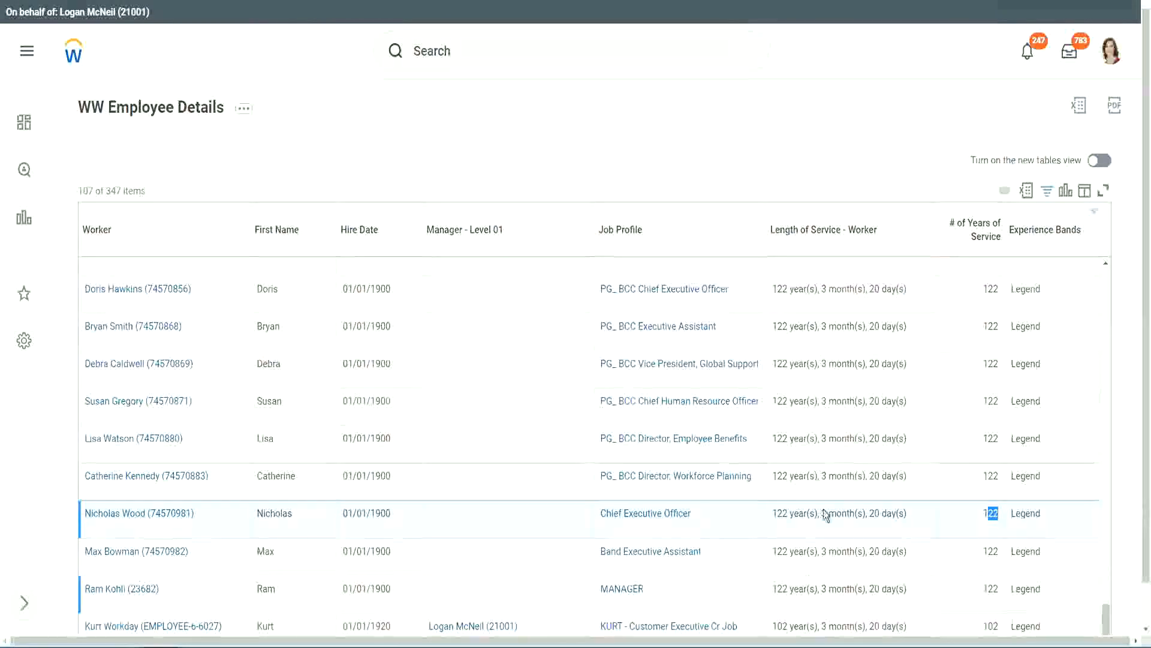
click(967, 478)
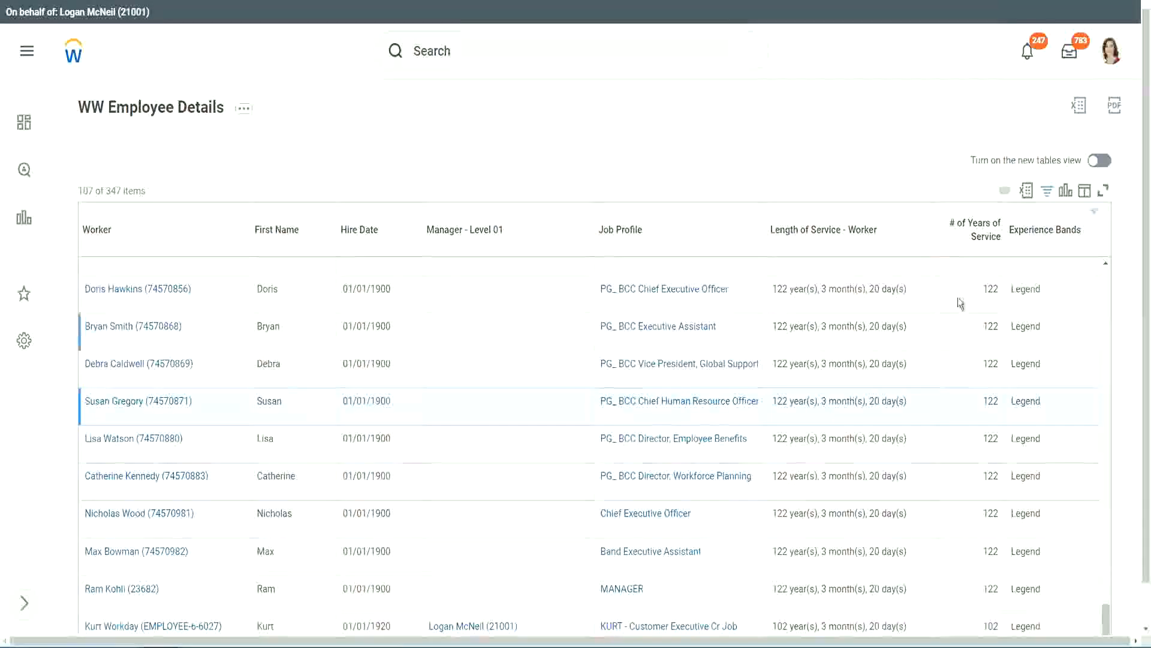
Change the Experience Bands filter value to Experienced and apply it
click(1052, 237)
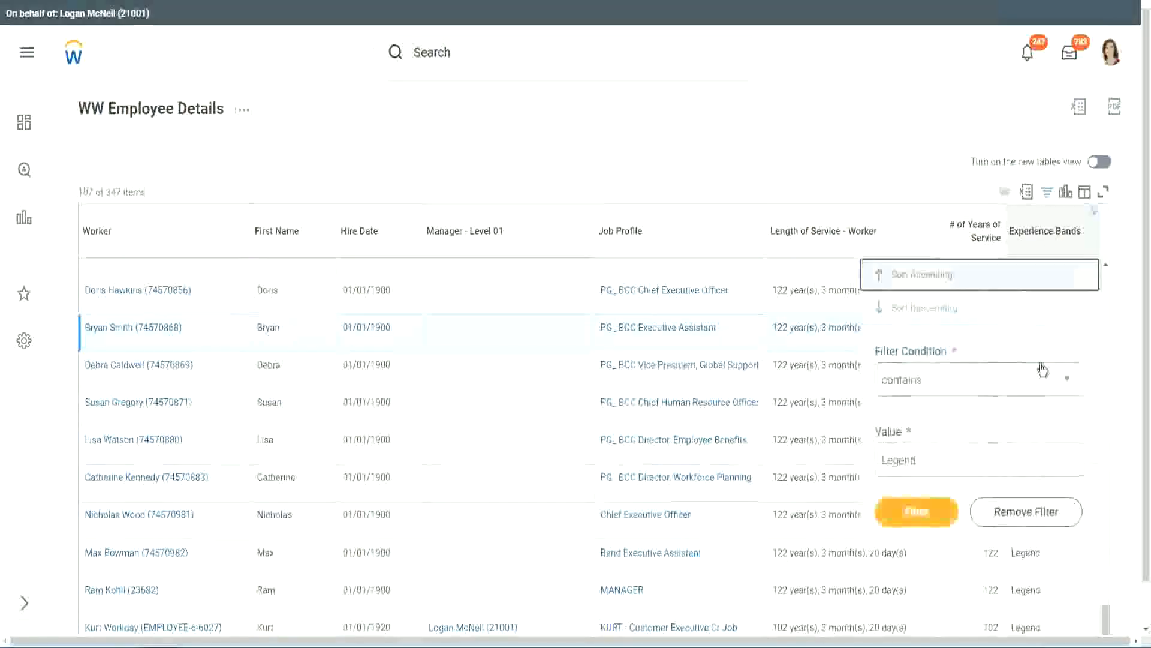
click(945, 463)
double_click(909, 447)
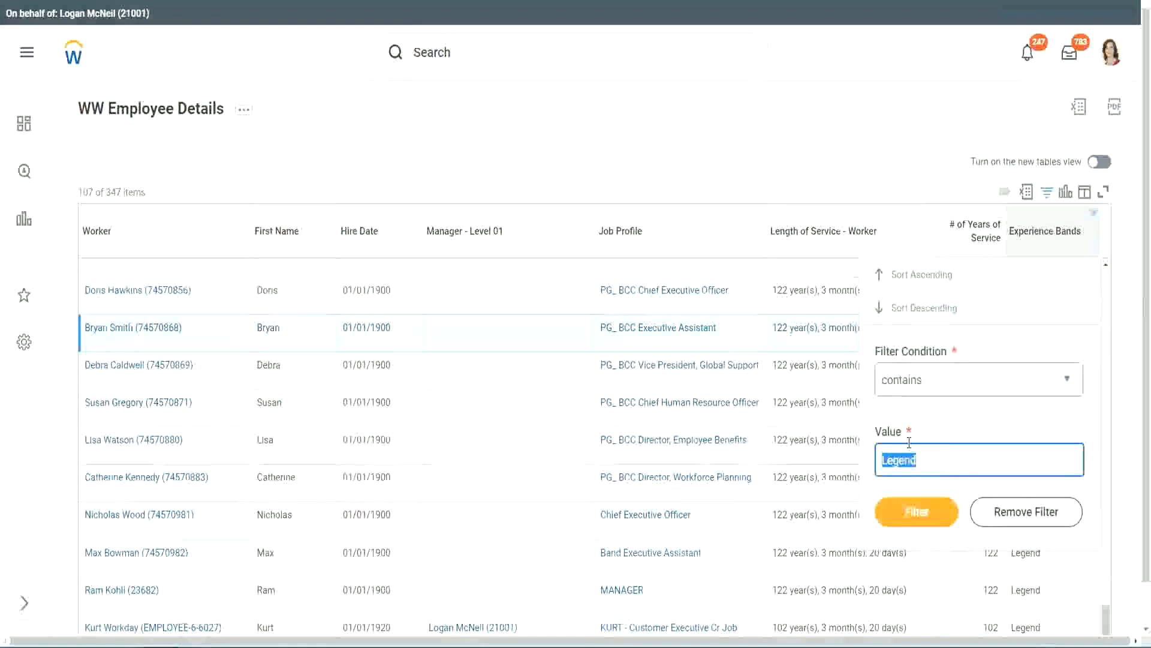
text(Ex)
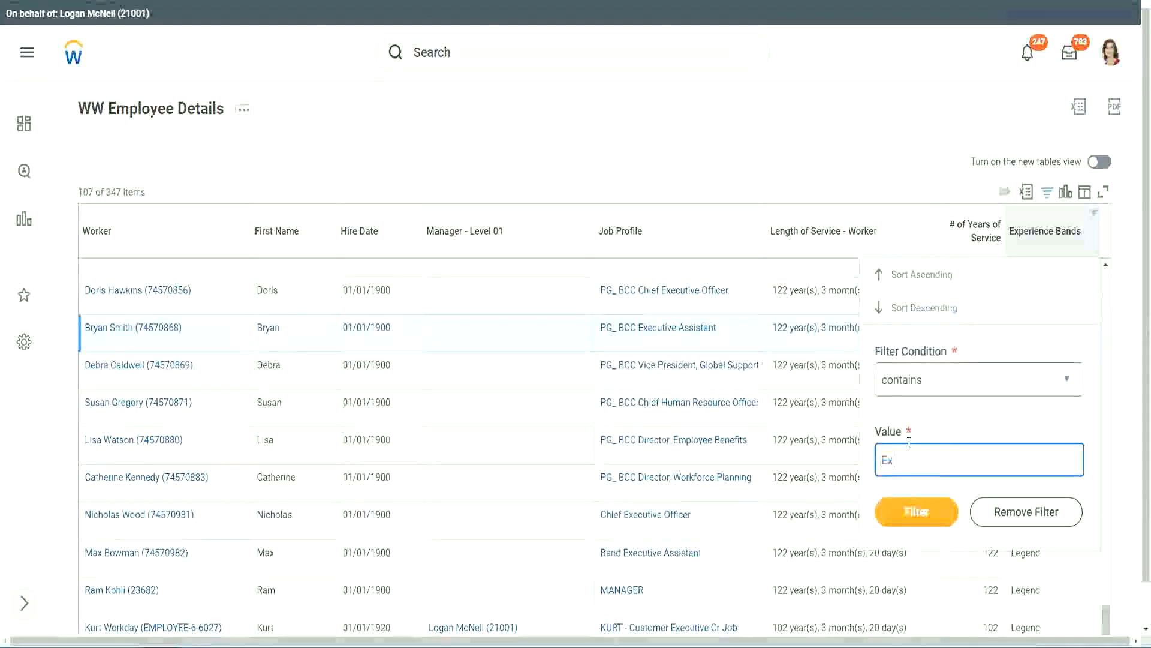
text(per)
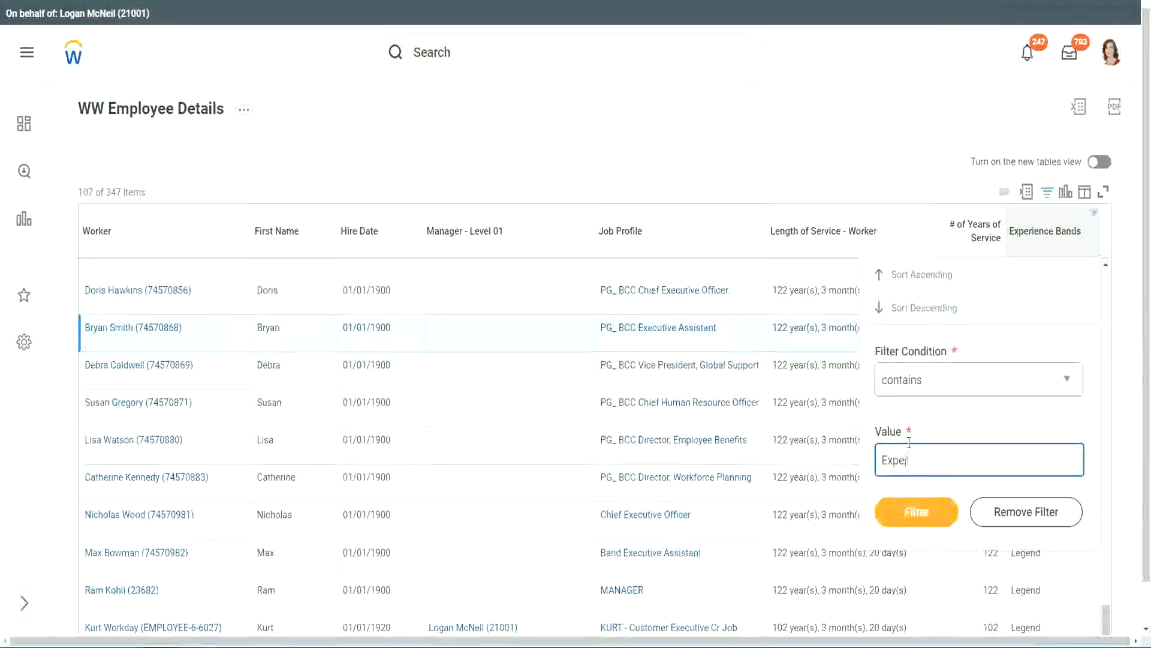
text(ienced)
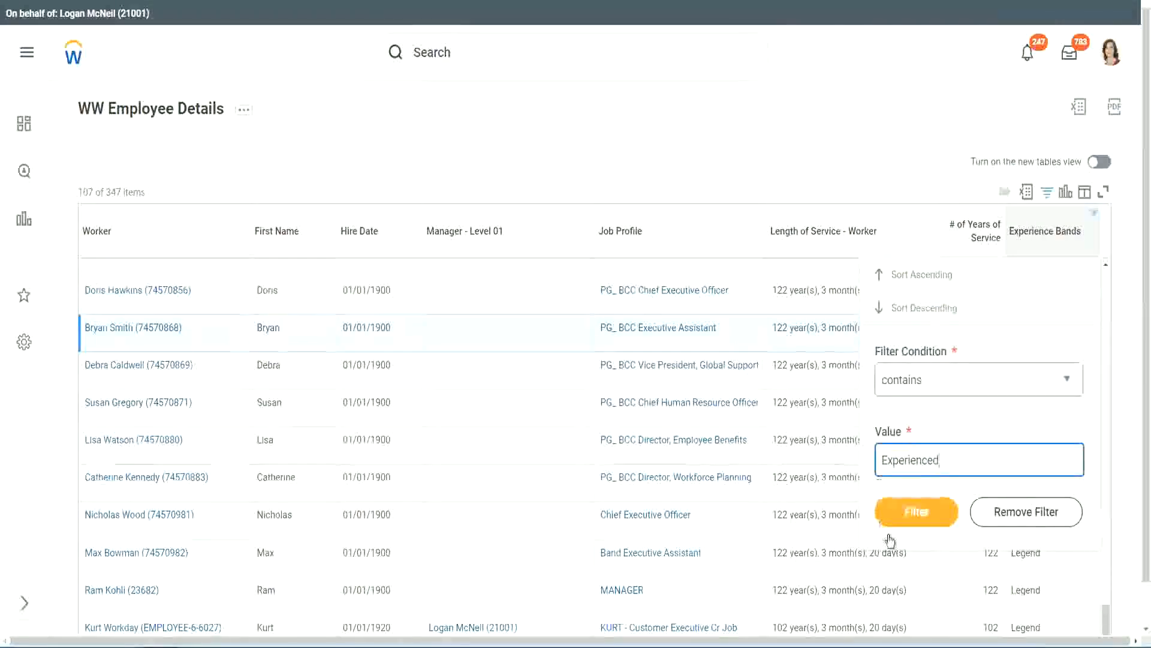
click(924, 510)
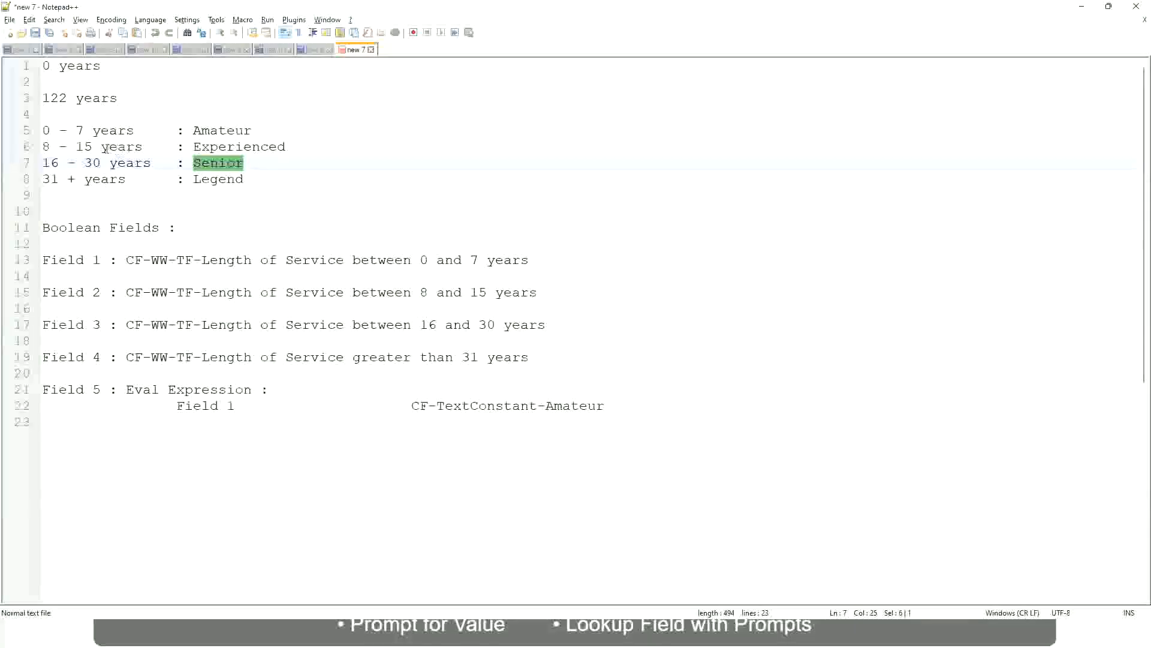
Switch to the Notepad++ notes and check the year range defined for the Experienced band
click(63, 147)
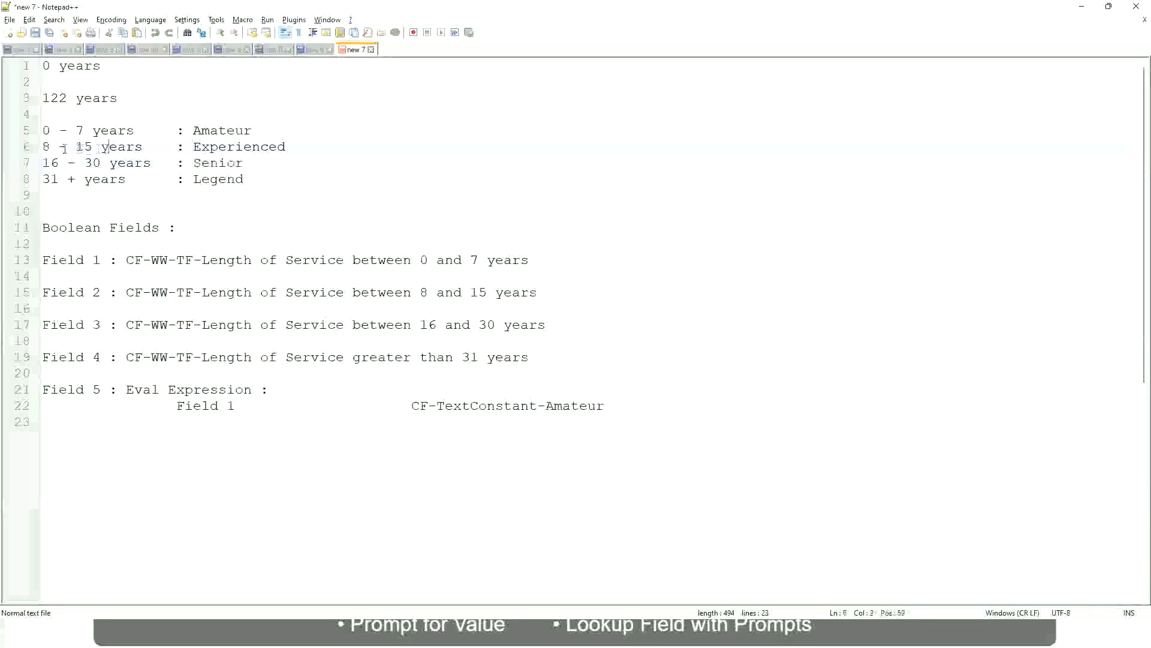
drag(51, 147, 93, 147)
click(97, 147)
click(134, 147)
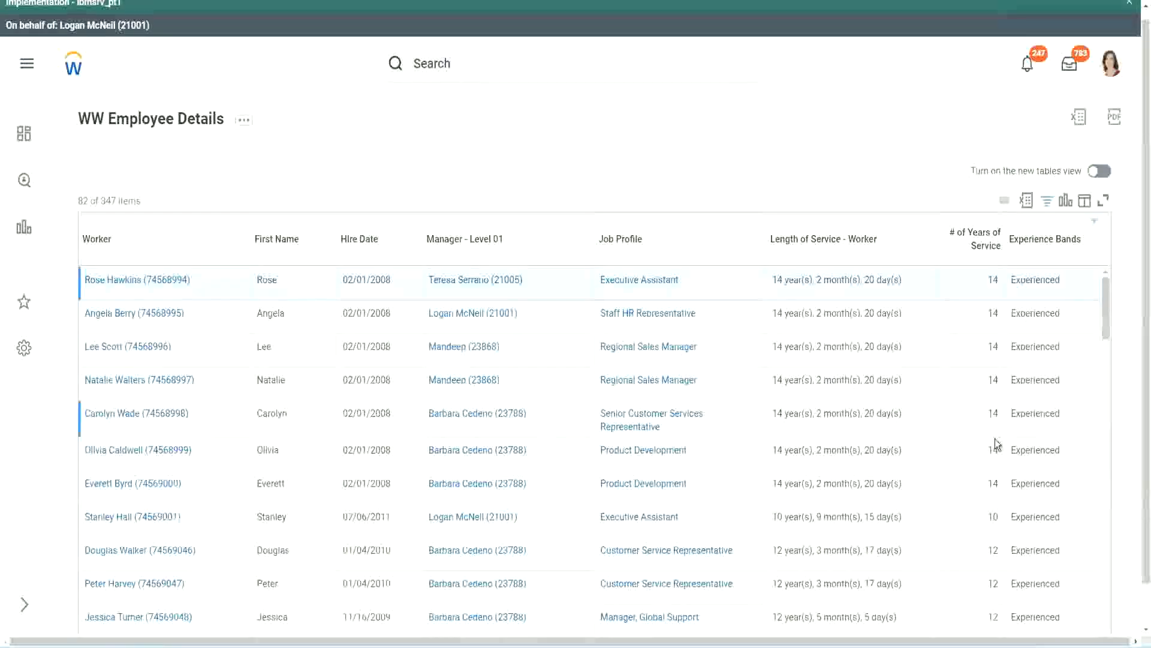
Return to the filtered Workday report and check the years of service of the workers in the Experienced band
scroll(995, 438, down, 5)
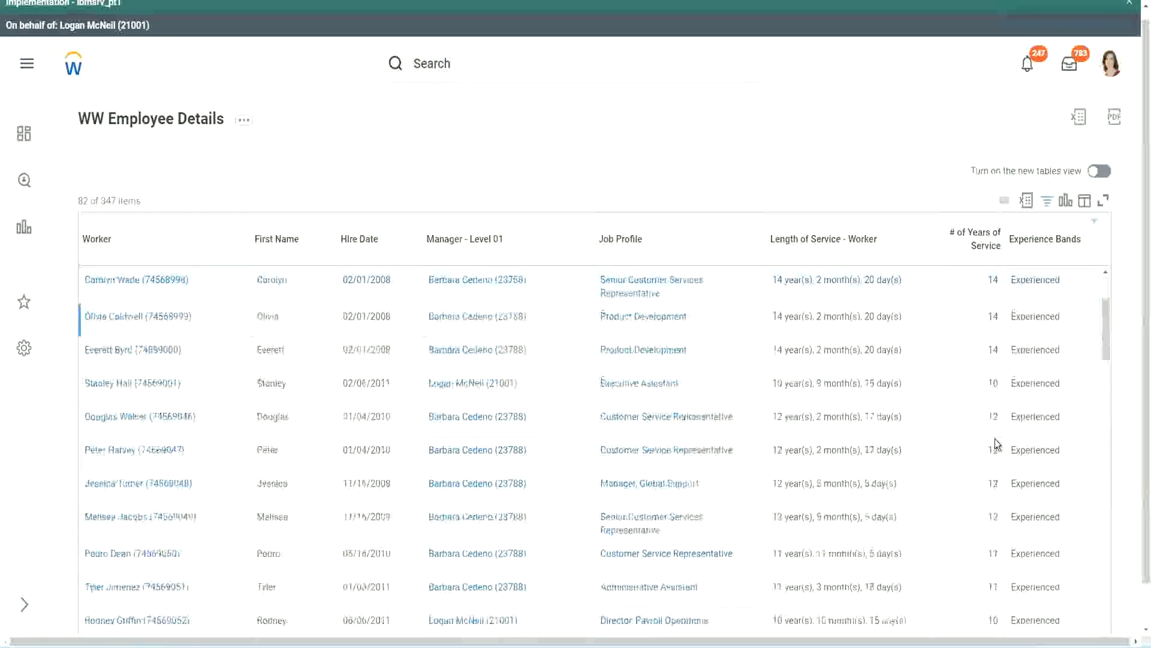
scroll(995, 438, down, 2)
double_click(992, 316)
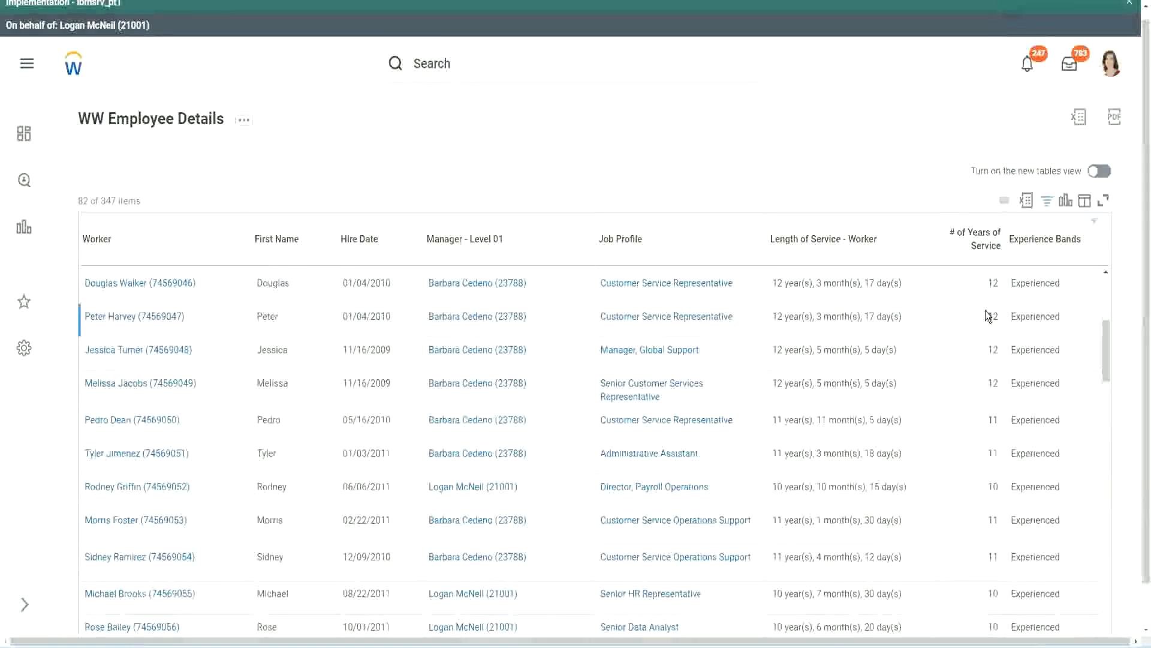
double_click(1027, 317)
scroll(984, 481, down, 2)
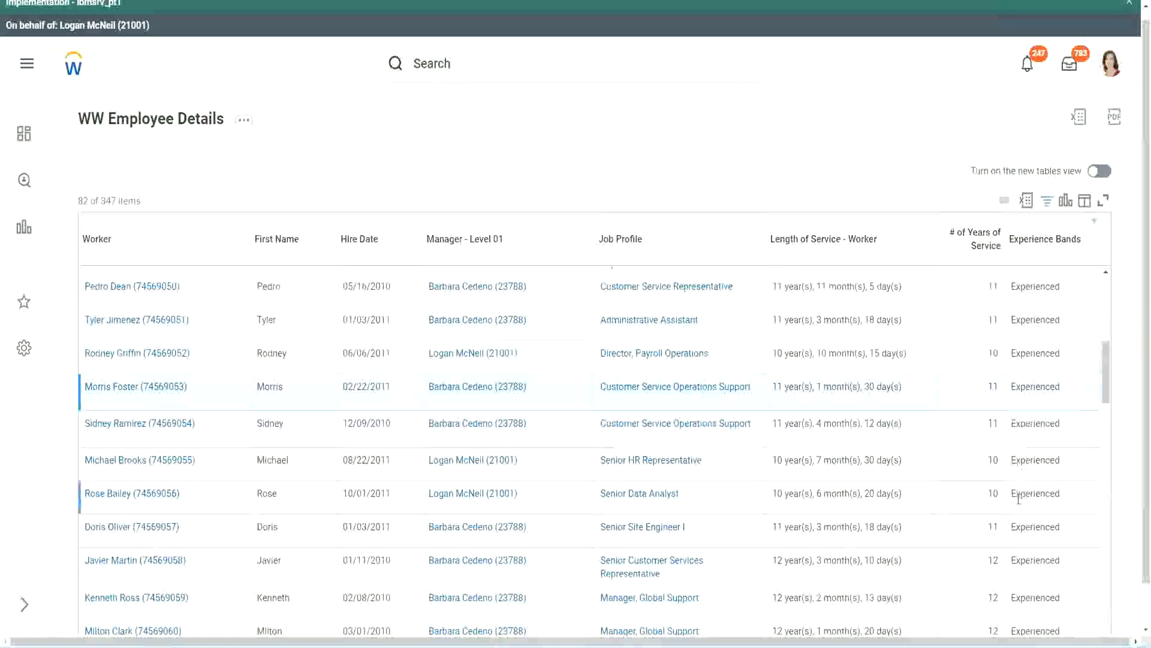
scroll(1018, 497, down, 5)
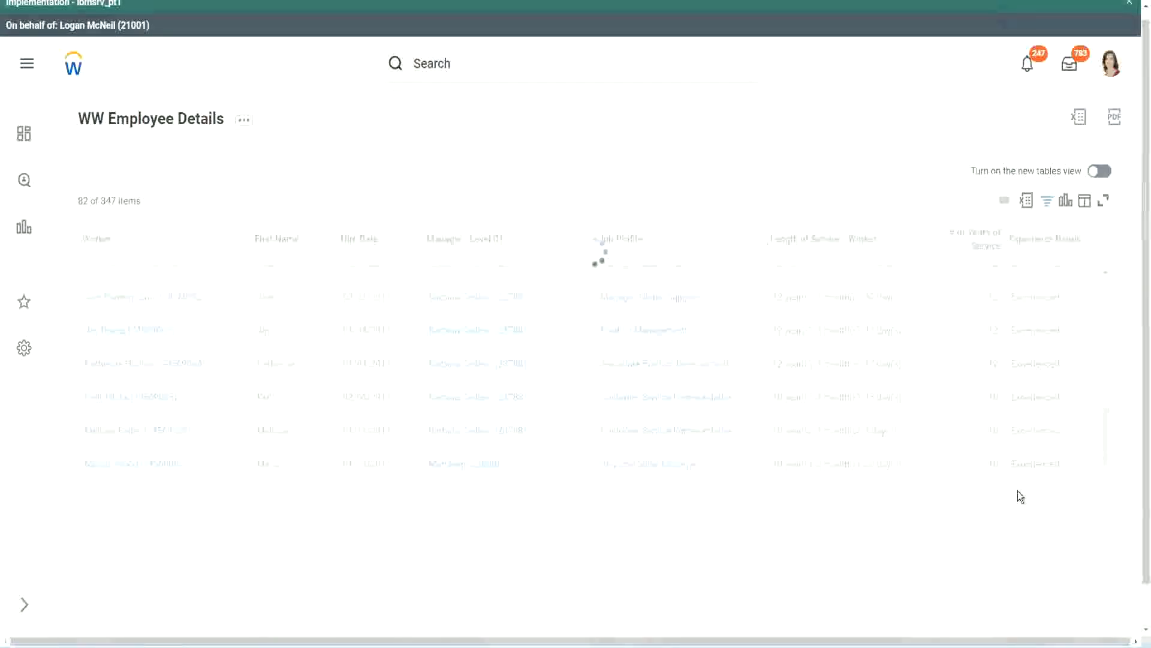